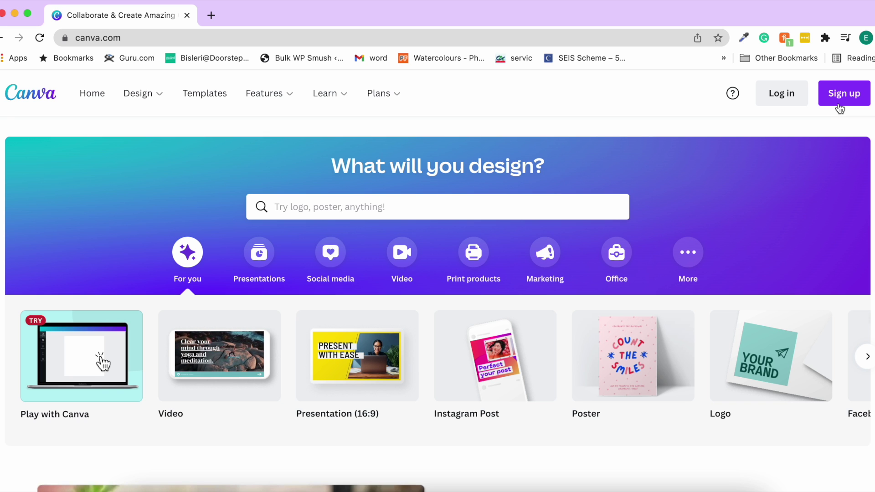
# Log in to Canva using Continue with Google and the chosen Google account.
pyautogui.click(780, 96)
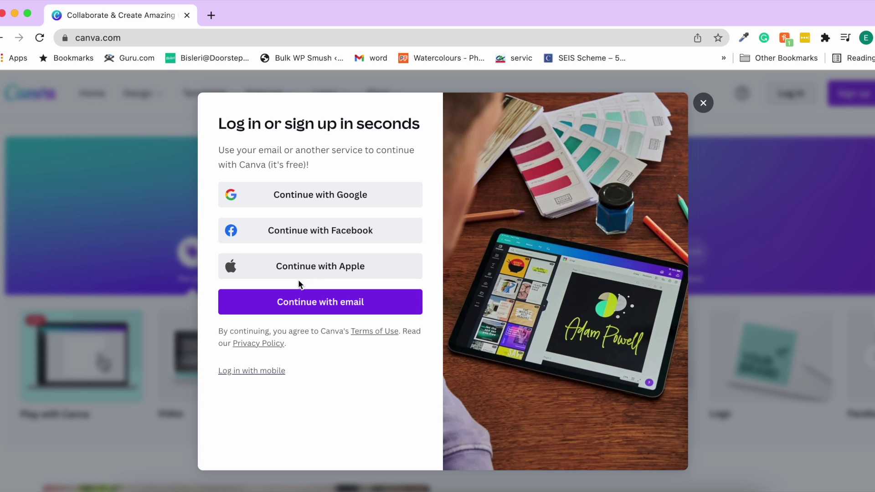
pyautogui.click(328, 203)
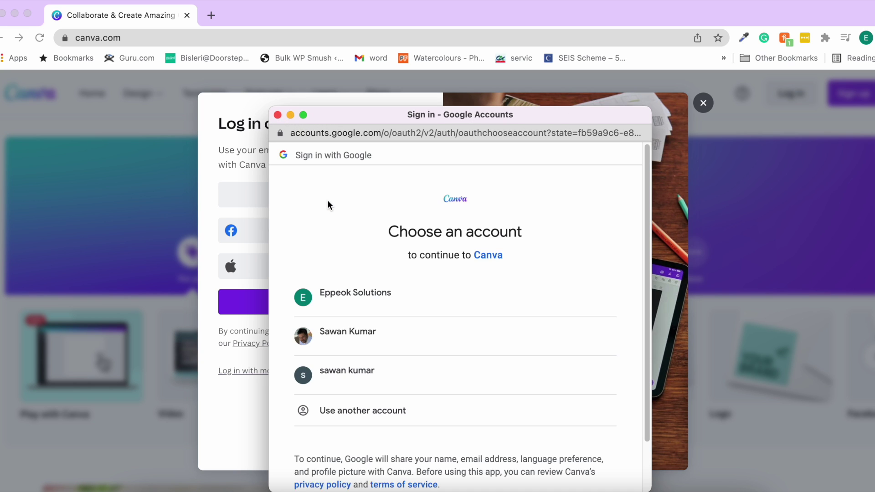
pyautogui.click(351, 347)
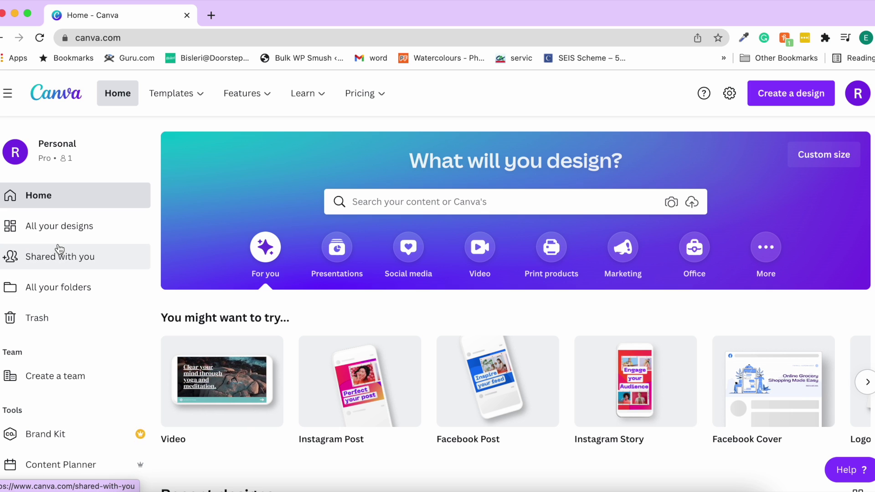
# Check All your designs, return to Home, and open the Create a design menu.
pyautogui.scroll(-1, 59, 289)
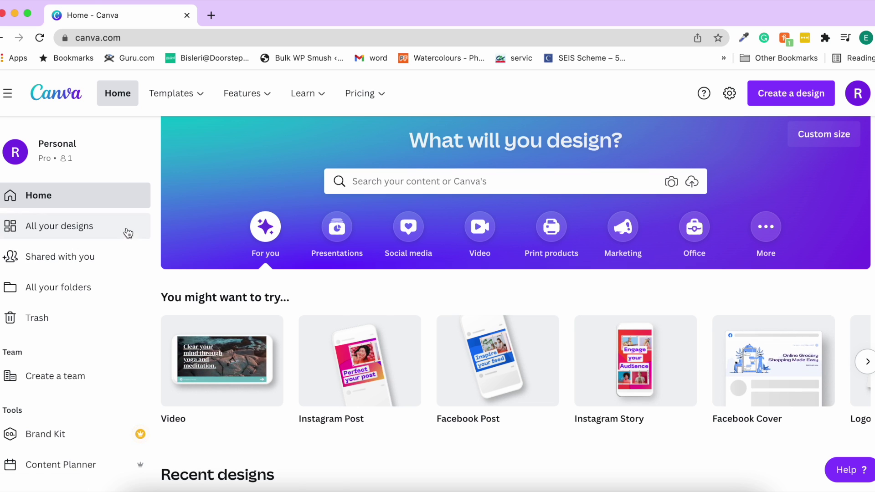
pyautogui.click(99, 227)
pyautogui.click(52, 195)
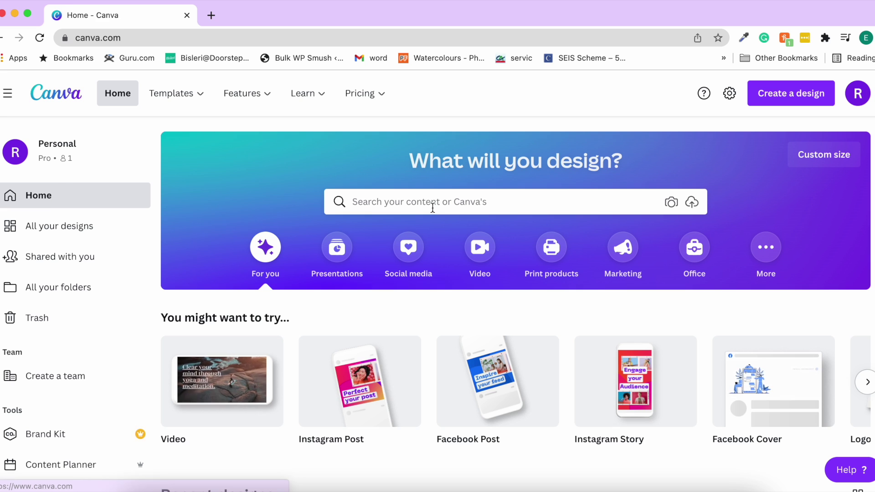
pyautogui.click(765, 99)
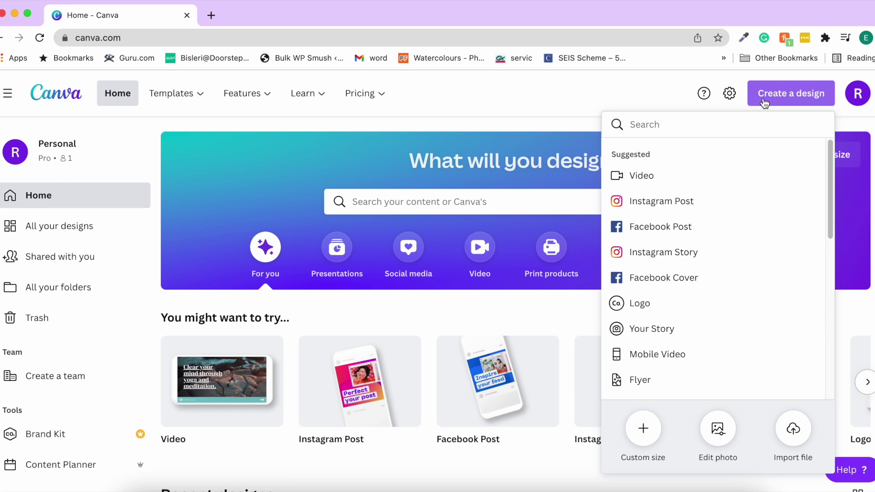
# Create a new 940 × 788 px Facebook Post design and slightly resize the browser window.
pyautogui.click(655, 227)
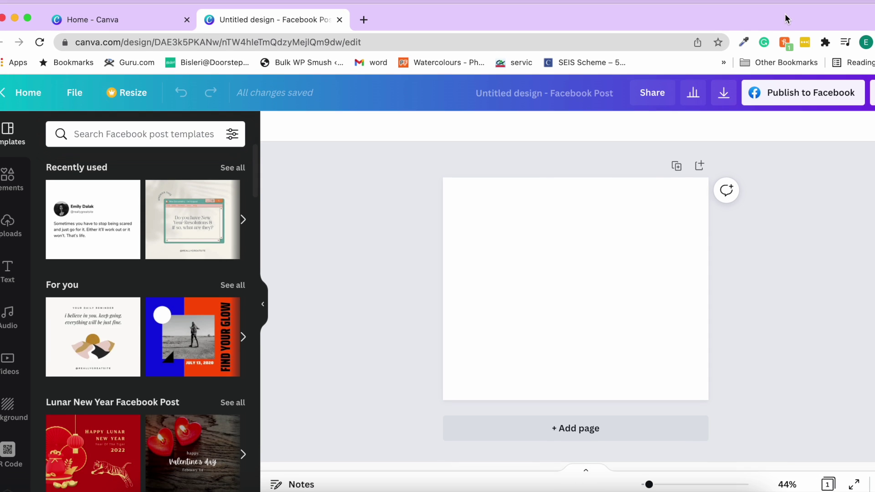
pyautogui.moveTo(0, 7)
pyautogui.mouseDown()
pyautogui.moveTo(9, 13)
pyautogui.moveTo(1, 3)
pyautogui.mouseUp()
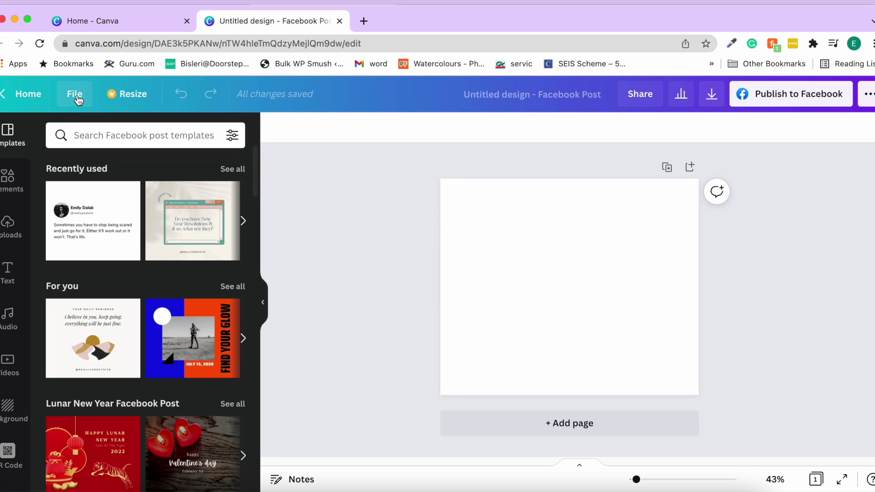
# Rename the design from Untitled design to 'New Year 2022 Post'.
pyautogui.click(77, 98)
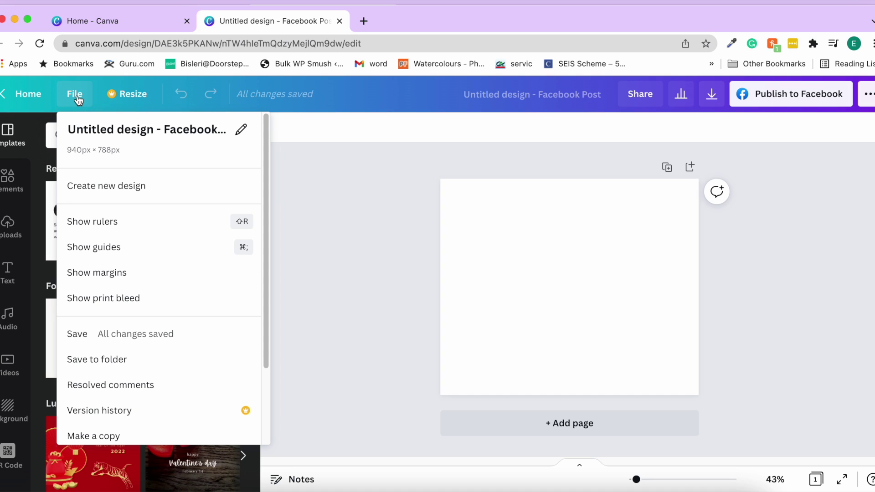
pyautogui.click(138, 131)
pyautogui.press('BackSpace')
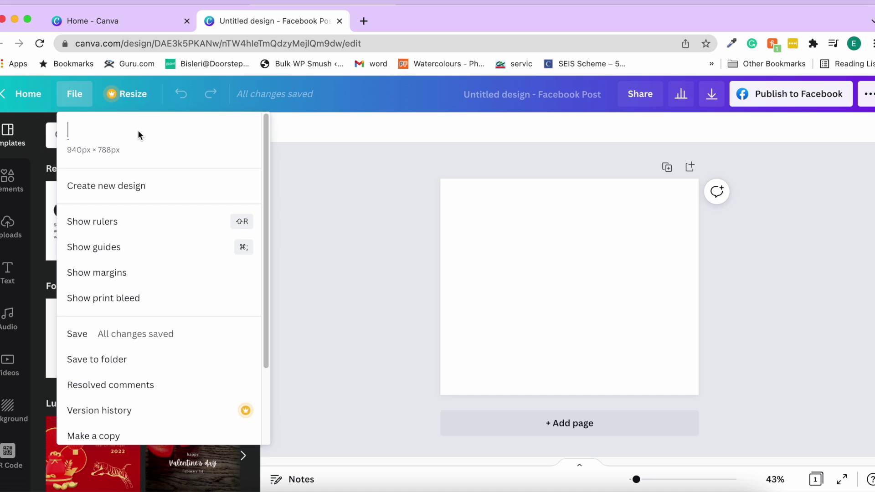
pyautogui.write('New Year Pos')
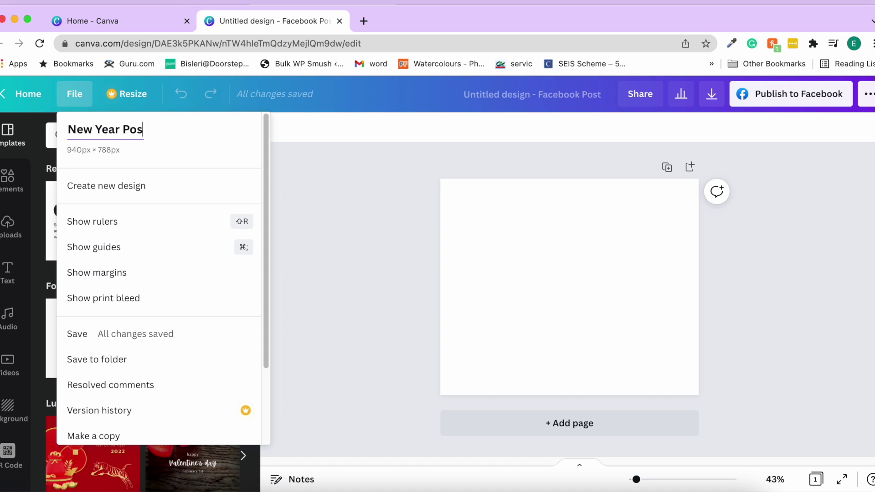
pyautogui.write('2022')
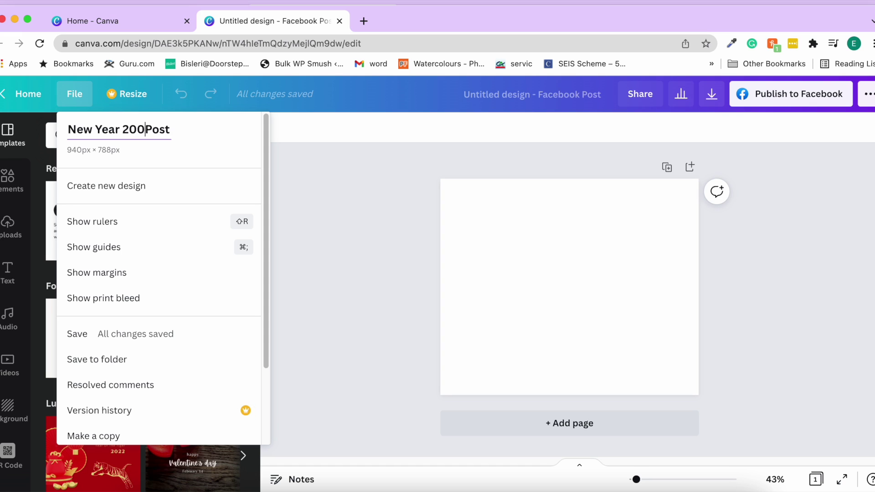
pyautogui.press('Return')
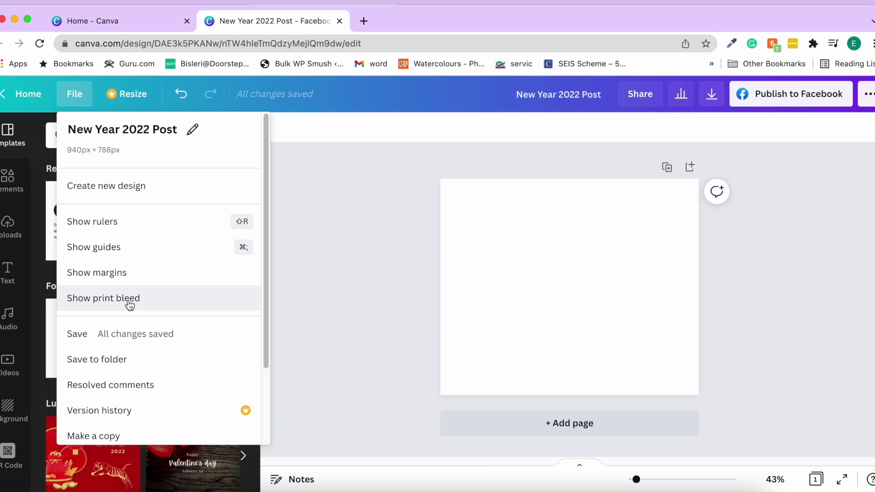
pyautogui.scroll(-2, 129, 304)
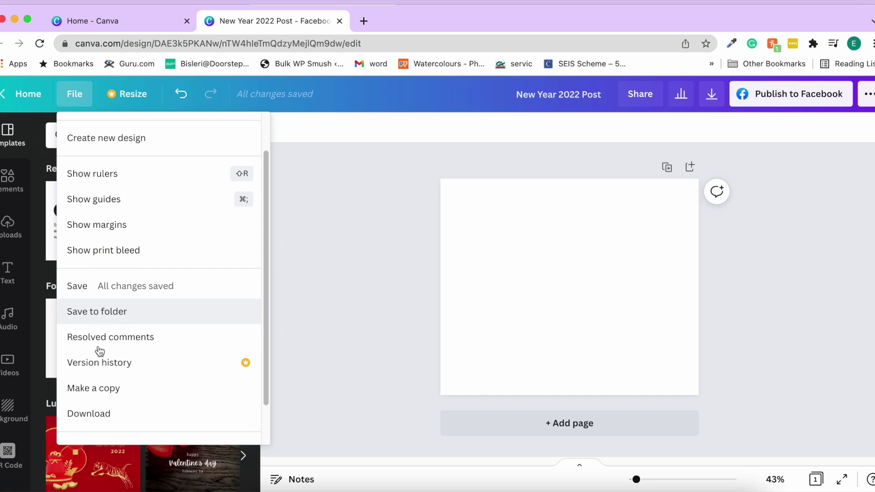
# Turn on rulers around the page from the File menu.
pyautogui.scroll(-1, 98, 348)
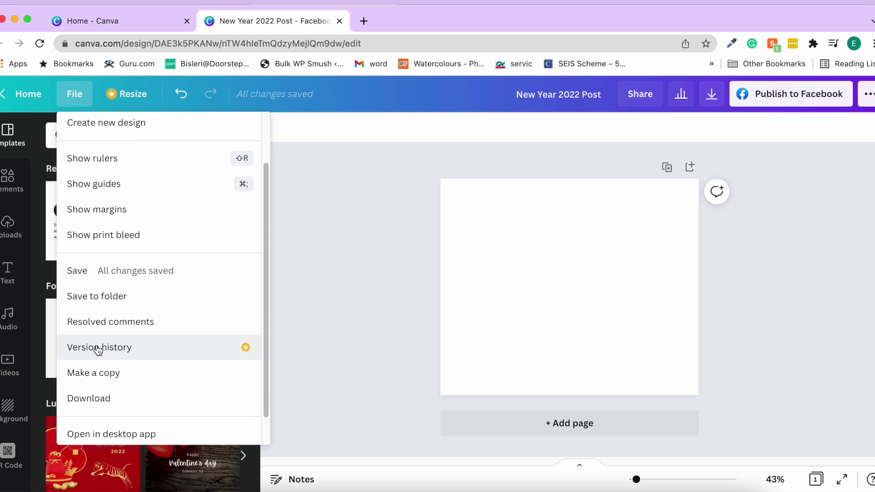
pyautogui.scroll(-2, 98, 350)
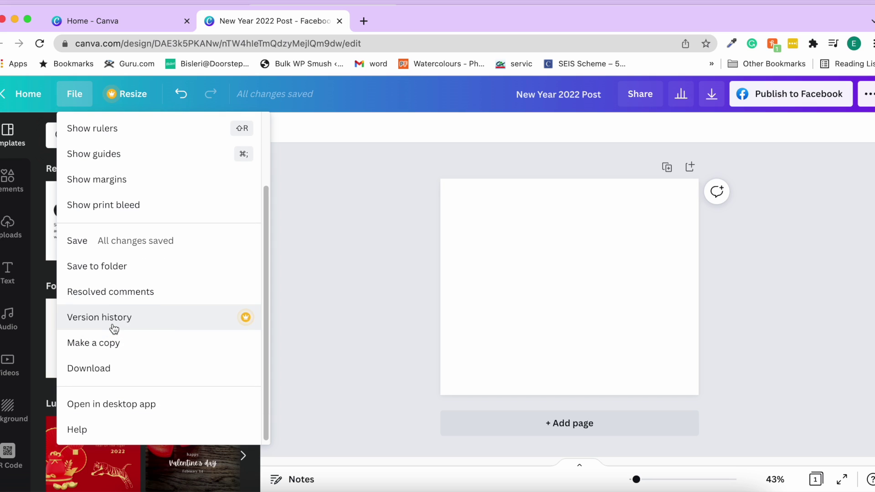
pyautogui.scroll(-1, 114, 328)
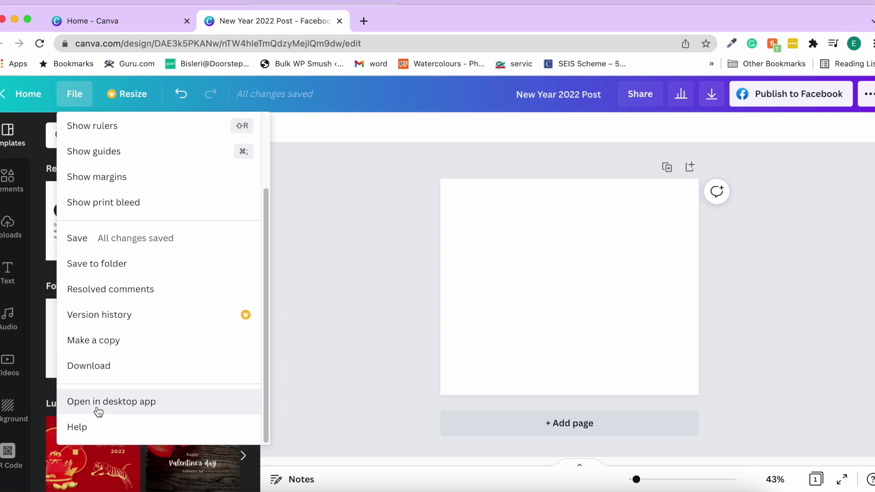
pyautogui.scroll(2, 135, 330)
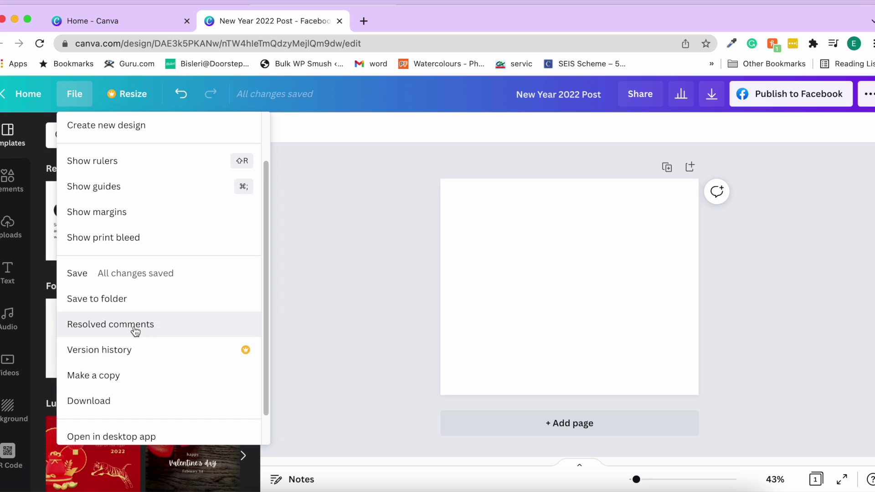
pyautogui.scroll(2, 136, 240)
pyautogui.scroll(1, 132, 196)
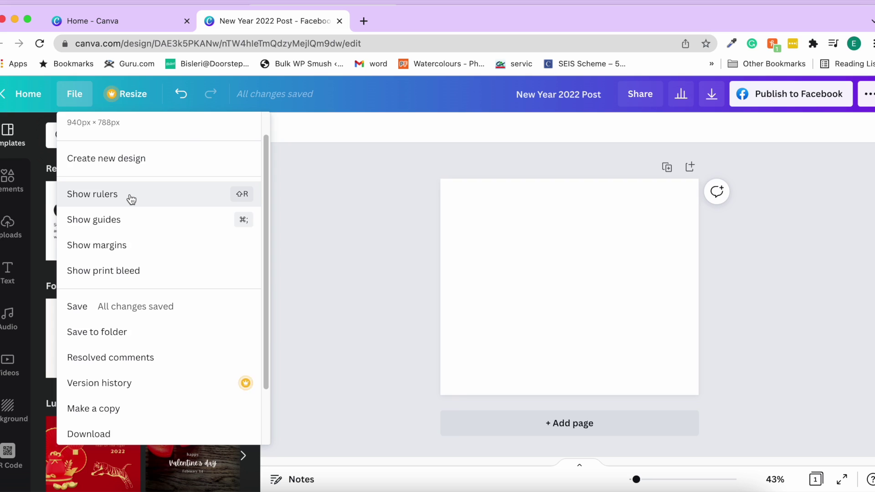
pyautogui.click(131, 199)
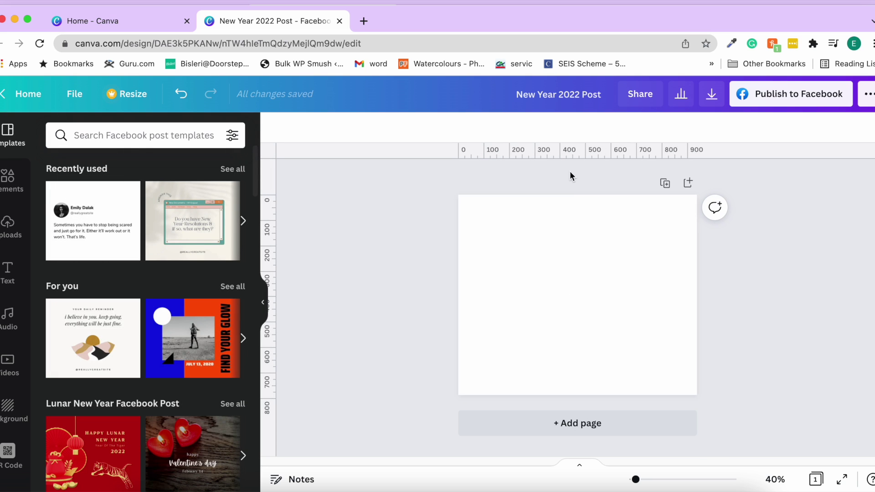
# Hide the rulers again and check the 940 × 788 px resize options.
pyautogui.click(74, 94)
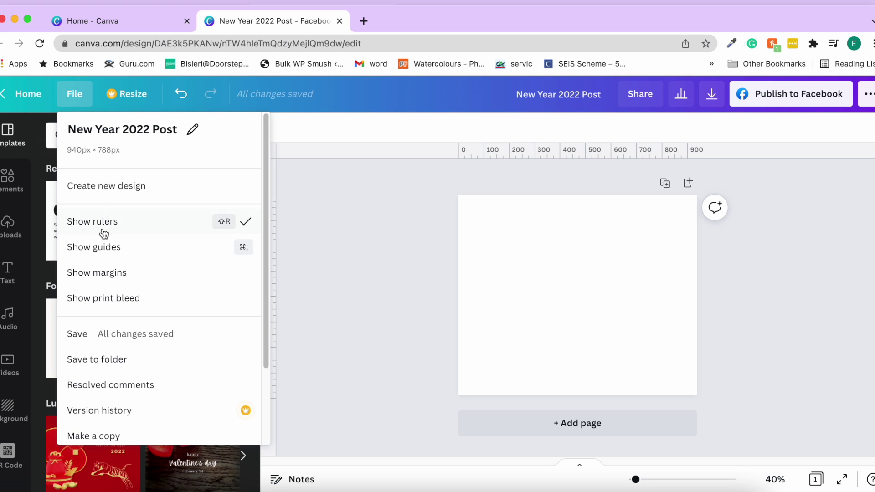
pyautogui.click(104, 251)
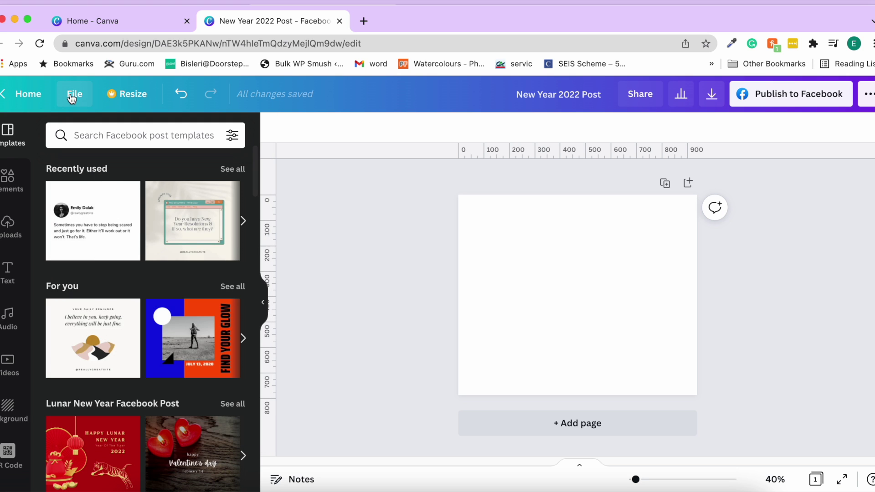
pyautogui.click(73, 93)
pyautogui.click(149, 251)
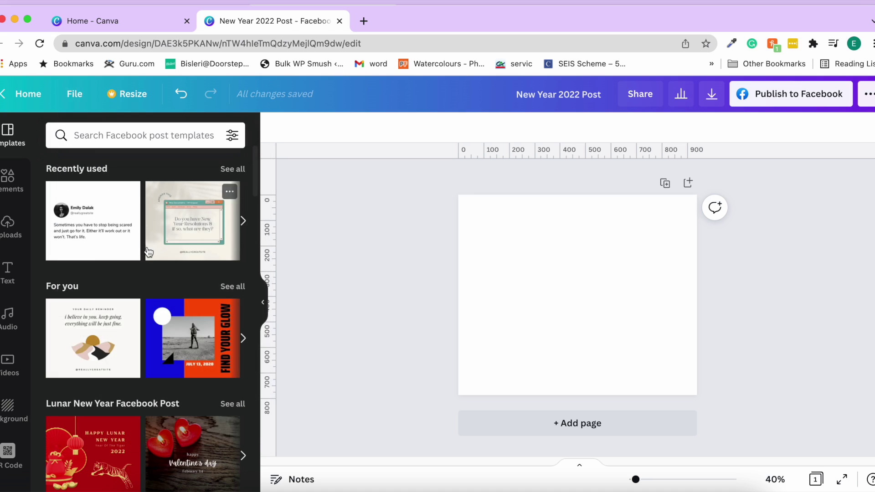
pyautogui.click(75, 93)
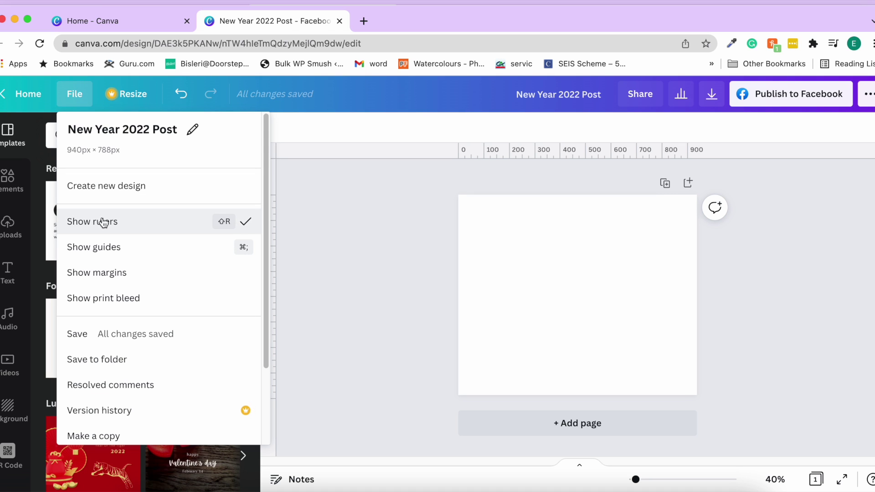
pyautogui.click(104, 222)
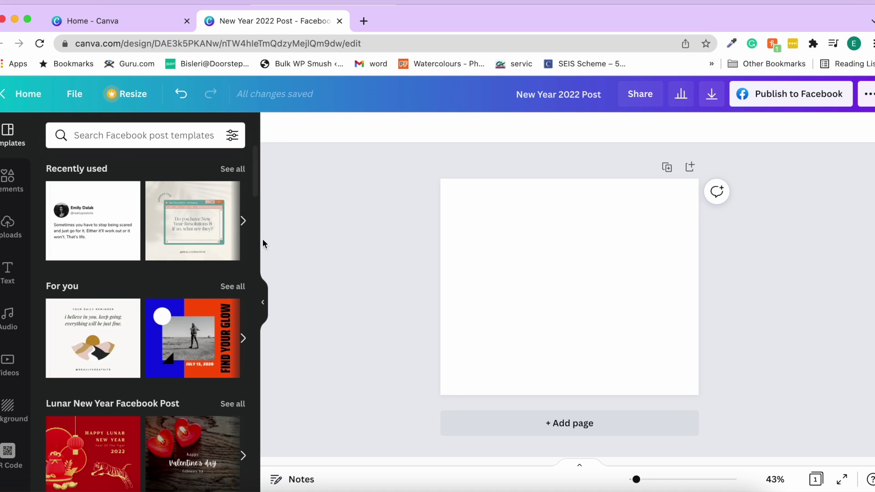
pyautogui.click(133, 98)
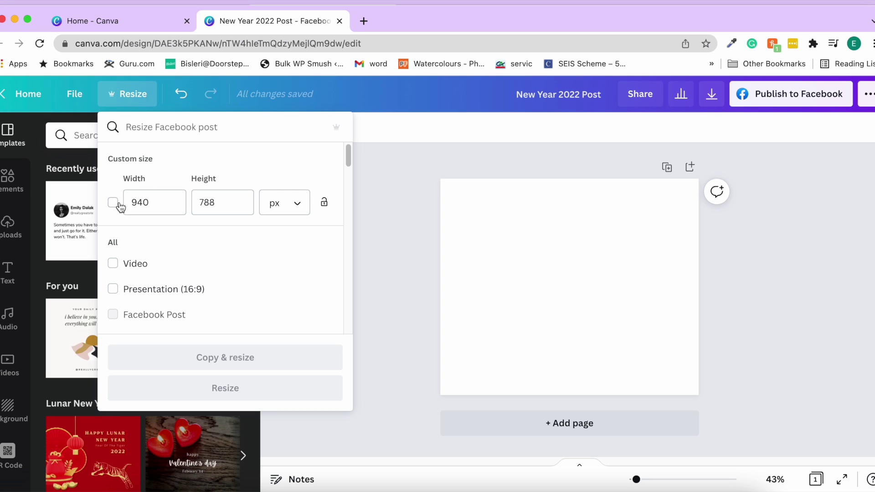
pyautogui.click(206, 207)
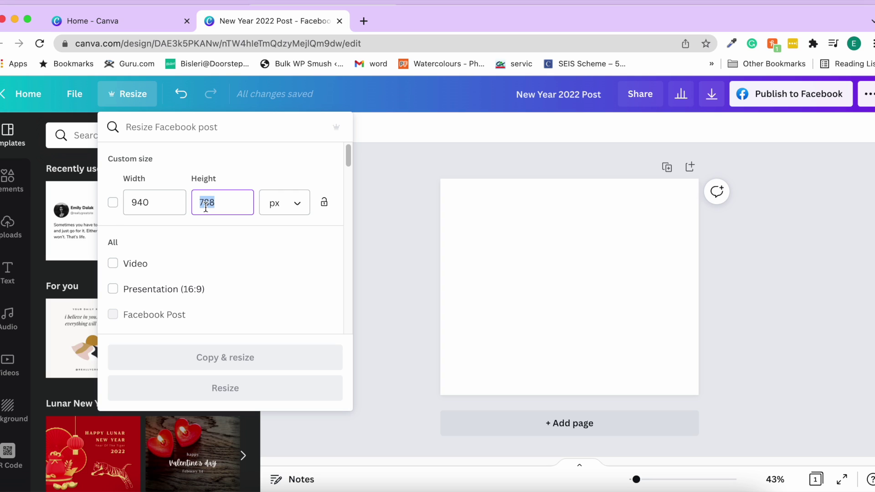
pyautogui.write('950')
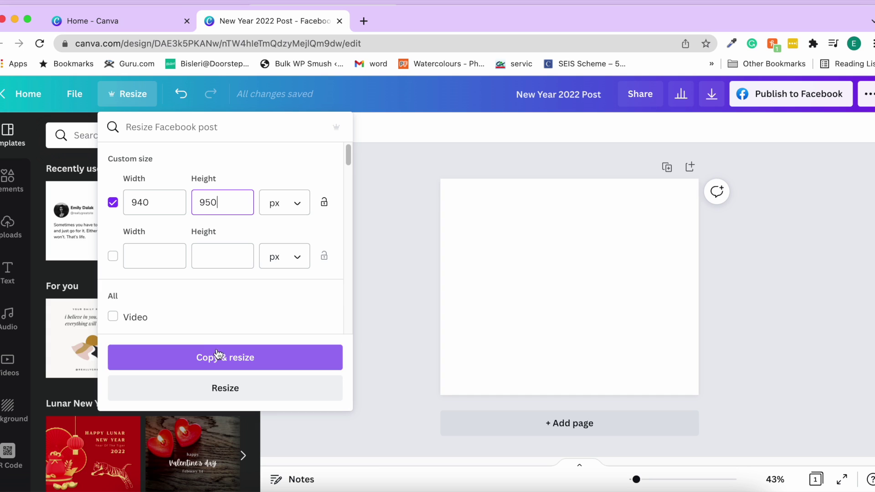
pyautogui.scroll(-1, 214, 286)
pyautogui.scroll(-2, 214, 291)
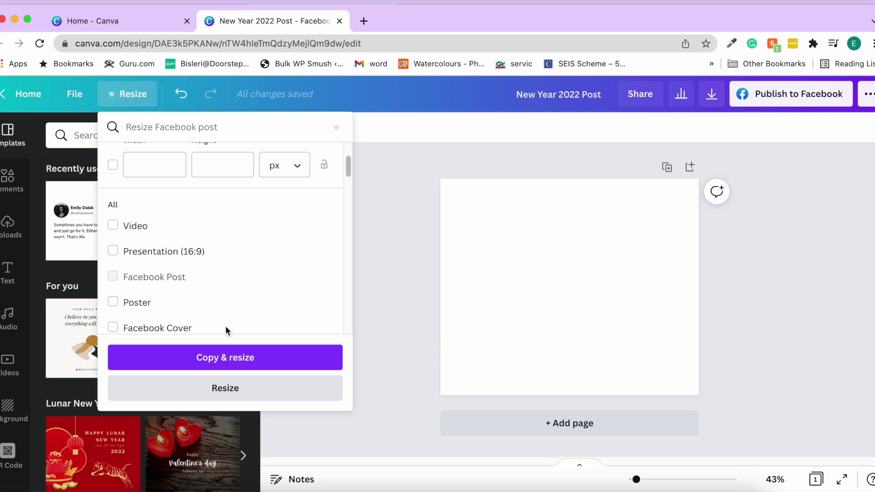
pyautogui.scroll(3, 246, 273)
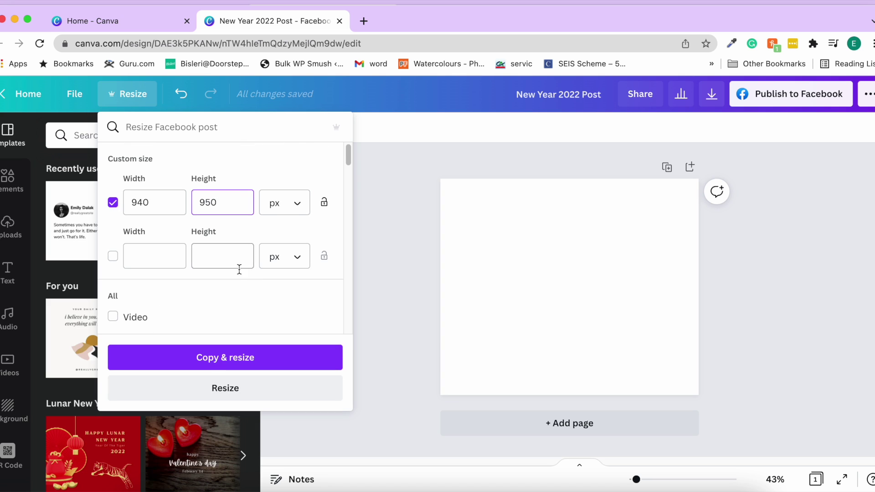
pyautogui.click(374, 278)
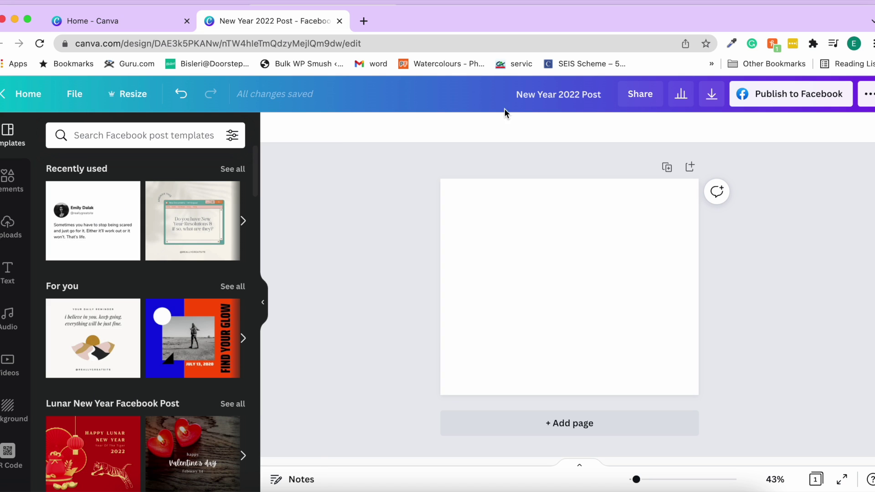
# Review the Share panel, keeping the shared link permission set to edit.
pyautogui.click(571, 99)
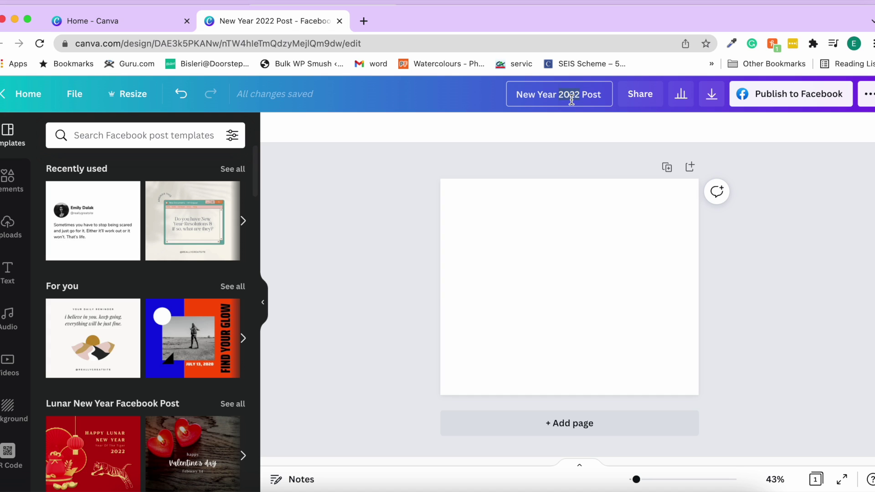
pyautogui.click(584, 128)
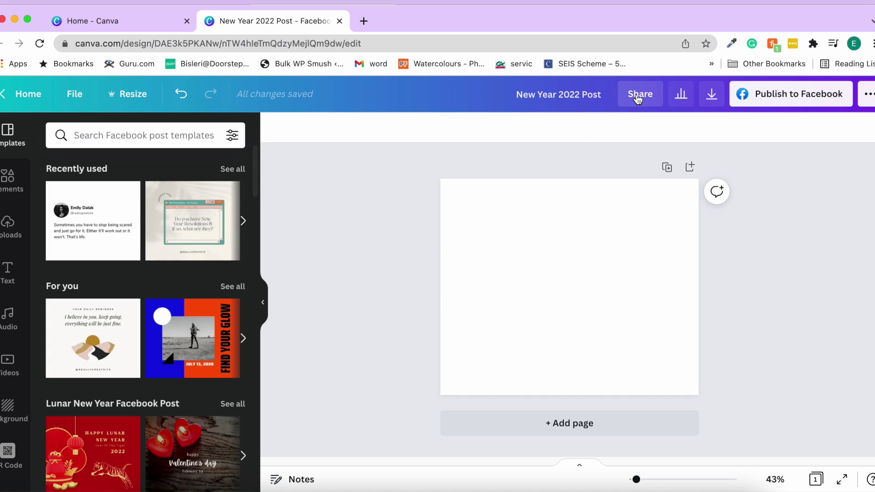
pyautogui.click(639, 99)
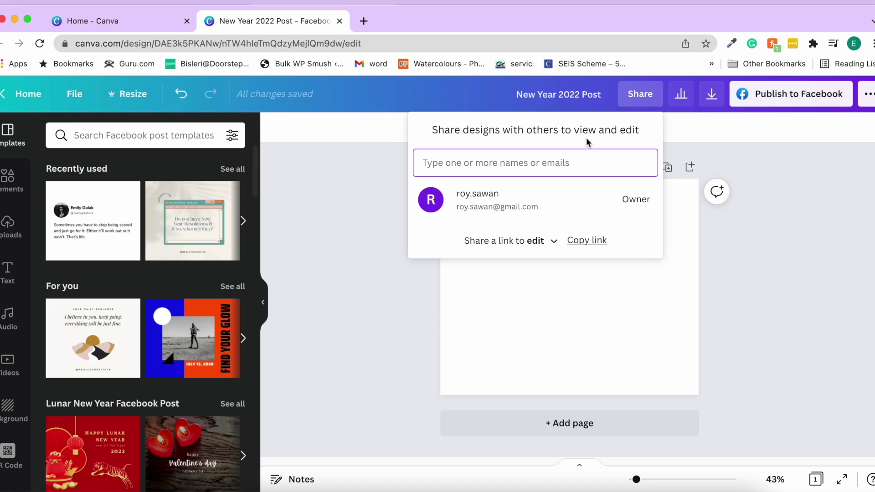
pyautogui.click(546, 243)
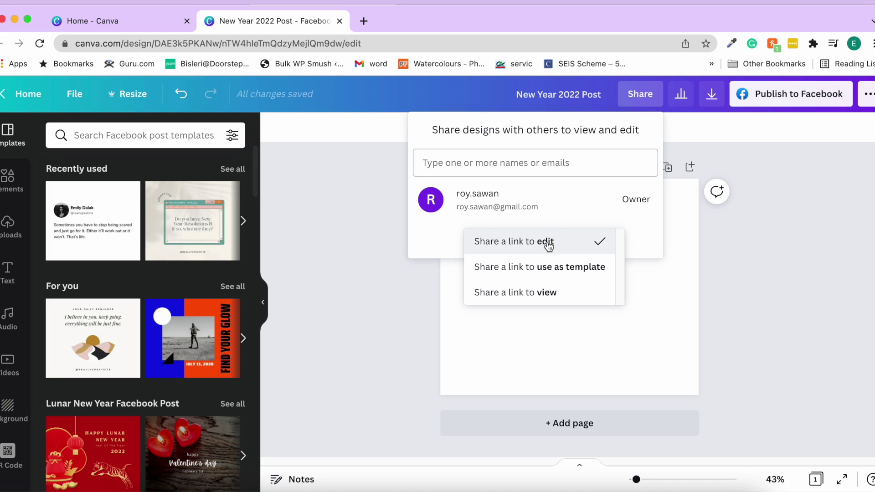
pyautogui.click(548, 245)
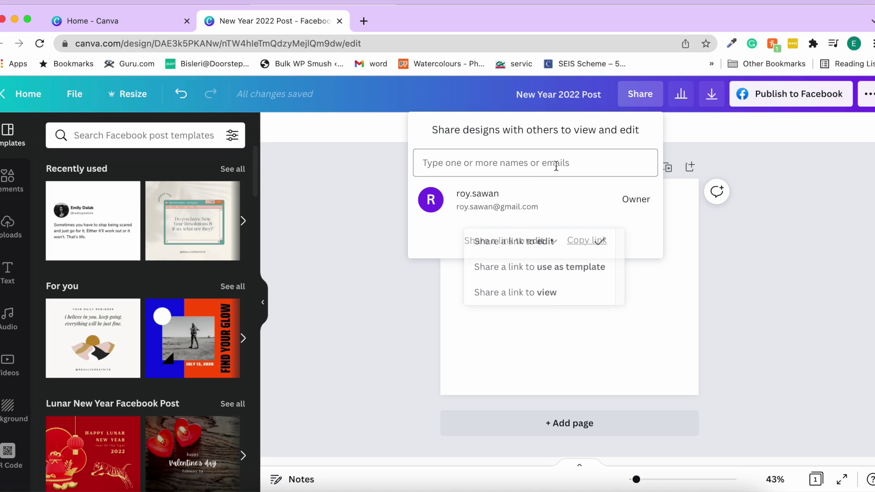
# View the design's Insights and Social media statistics, then bring up Download options.
pyautogui.click(681, 96)
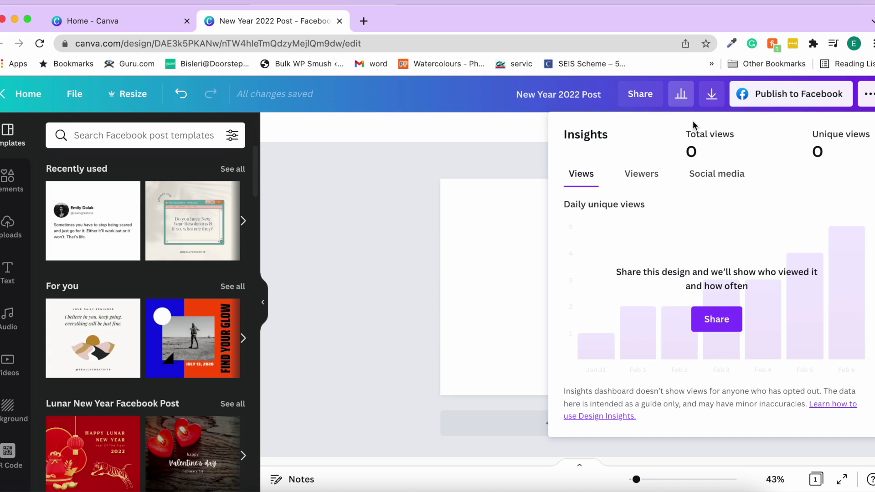
pyautogui.click(700, 176)
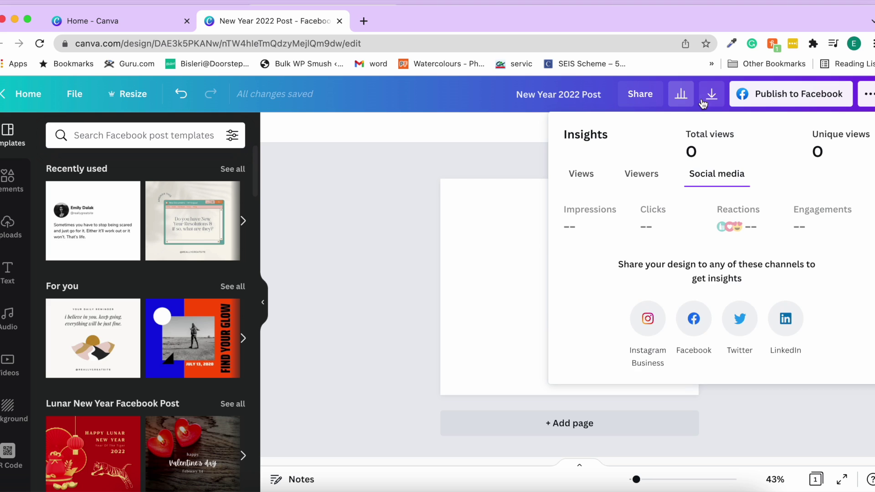
pyautogui.click(679, 94)
pyautogui.click(711, 96)
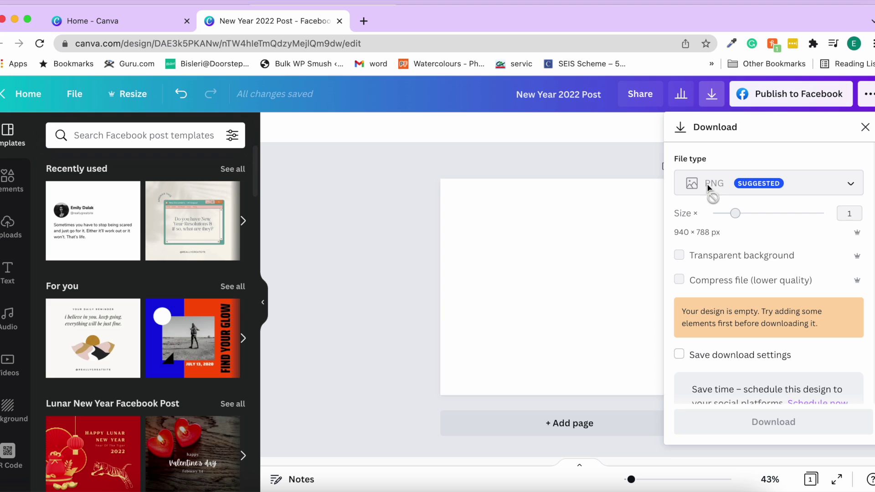
# Apply the recently used quote template and choose PNG as the download file type.
pyautogui.click(504, 228)
pyautogui.click(108, 231)
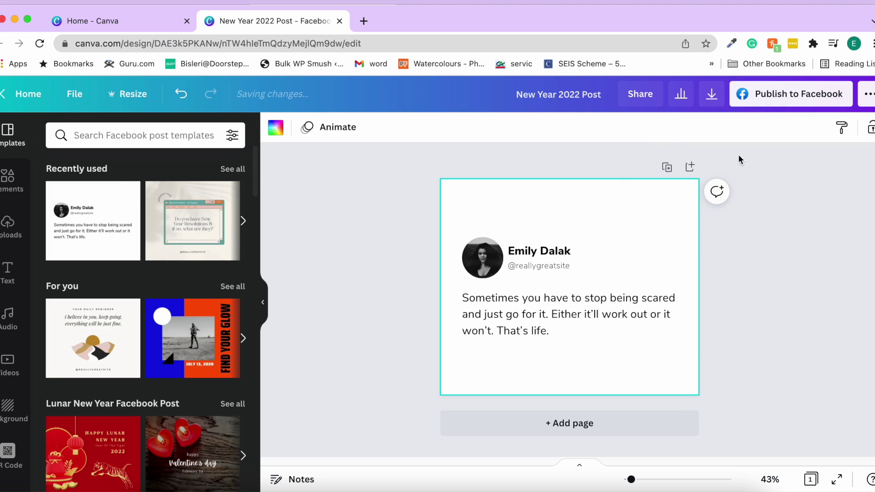
pyautogui.click(710, 96)
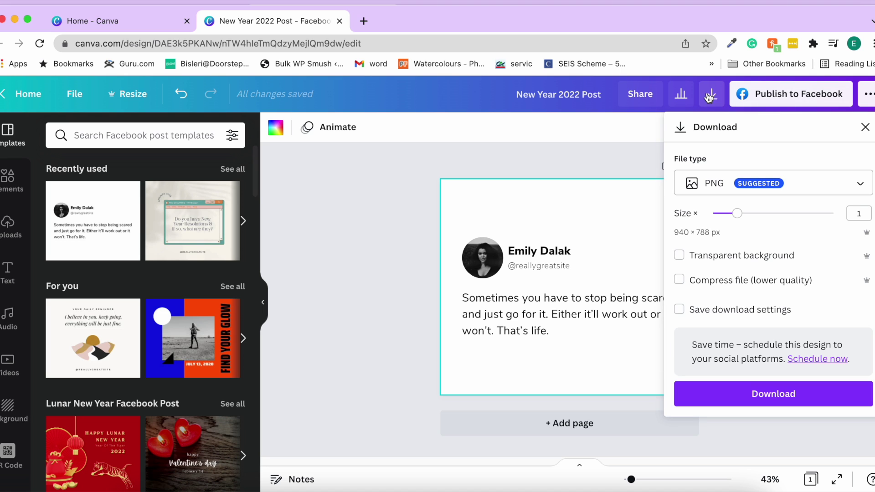
pyautogui.click(706, 190)
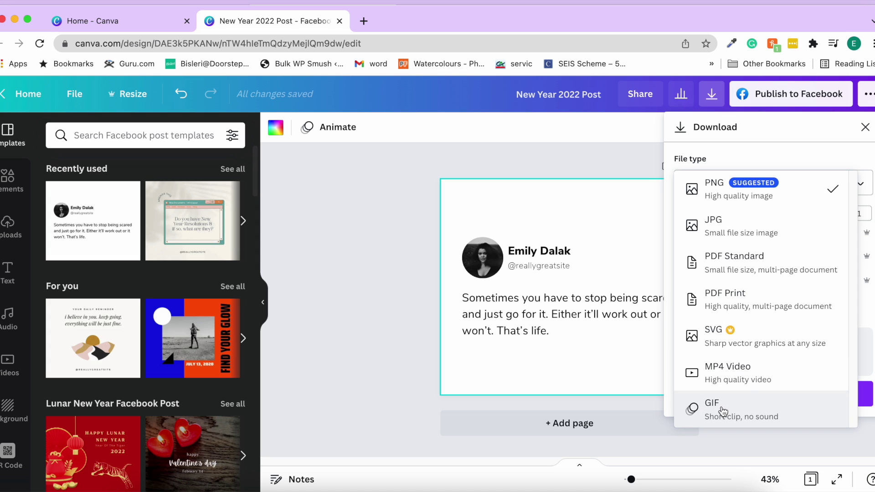
pyautogui.click(763, 164)
# Try larger export sizes and a transparent background, keep 1×, and view publishing options.
pyautogui.moveTo(737, 214)
pyautogui.mouseDown()
pyautogui.moveTo(759, 215)
pyautogui.moveTo(740, 219)
pyautogui.mouseUp()
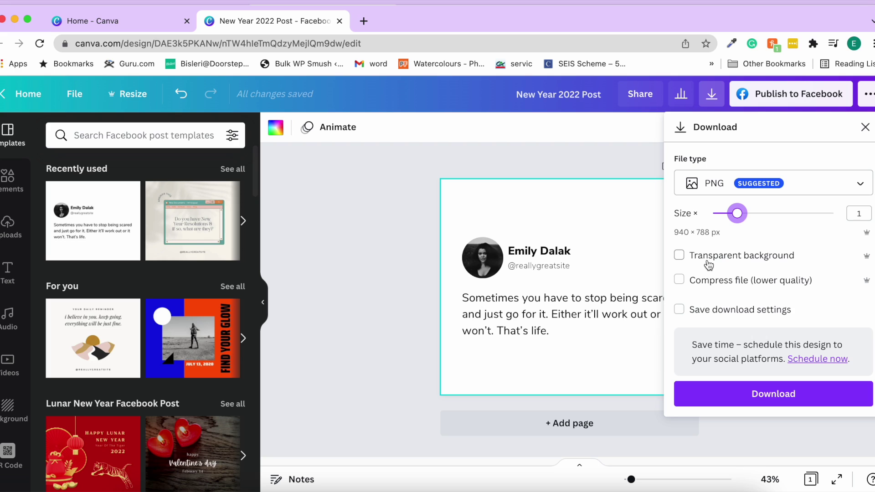
pyautogui.click(679, 261)
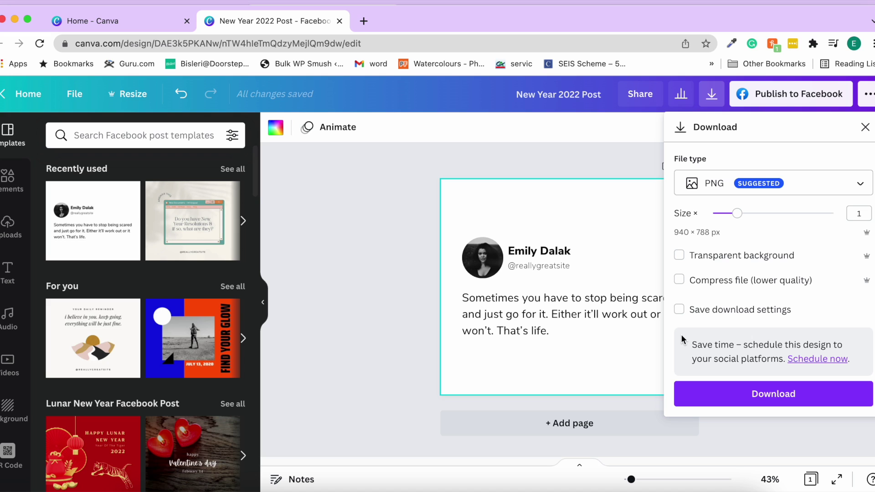
pyautogui.click(864, 127)
pyautogui.click(711, 94)
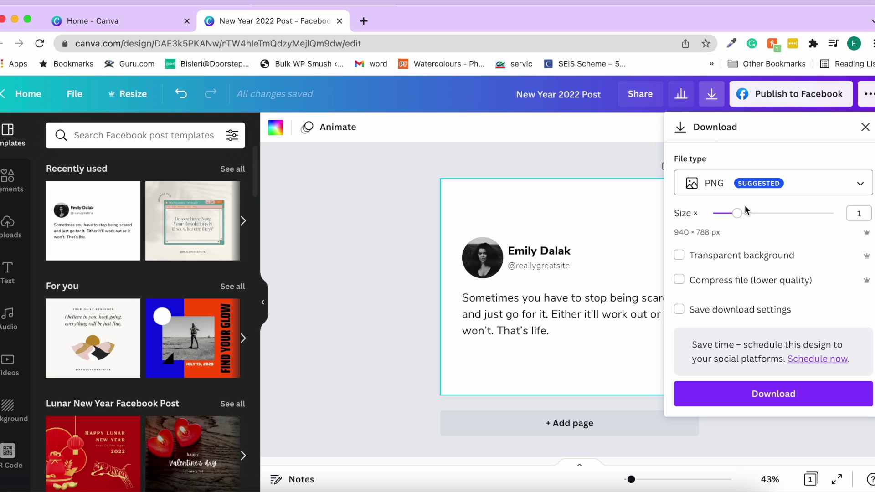
pyautogui.click(865, 128)
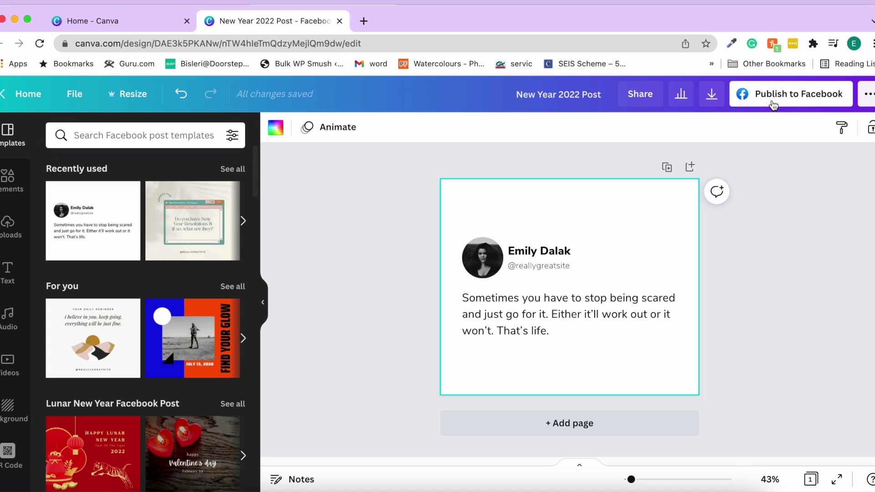
pyautogui.click(864, 97)
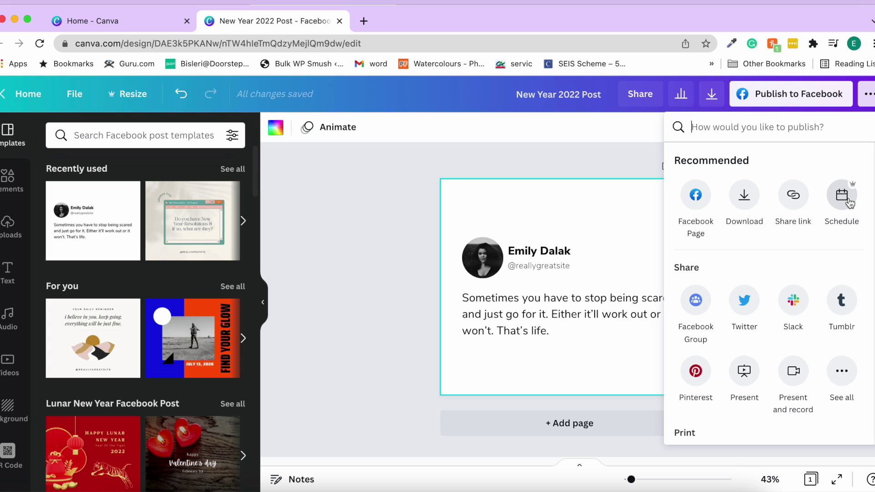
# Scroll through the Recommended, Share and Print publishing sections, then close the panel.
pyautogui.scroll(-2, 693, 296)
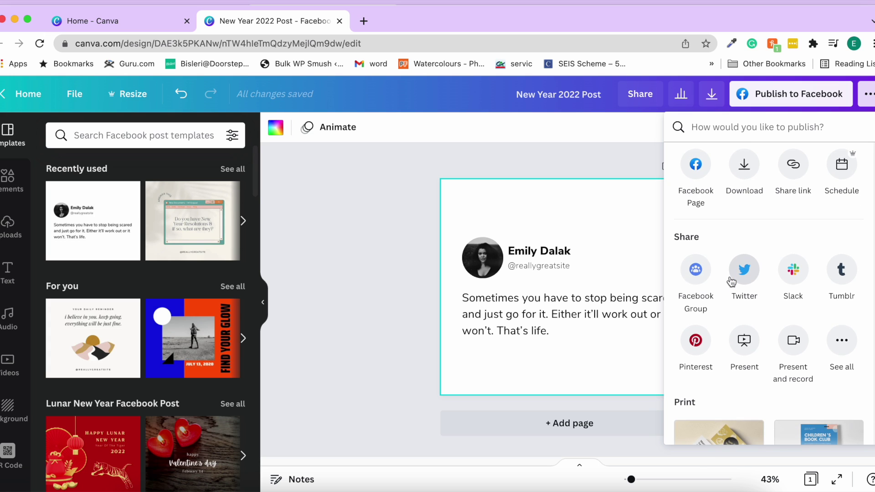
pyautogui.scroll(-10, 757, 289)
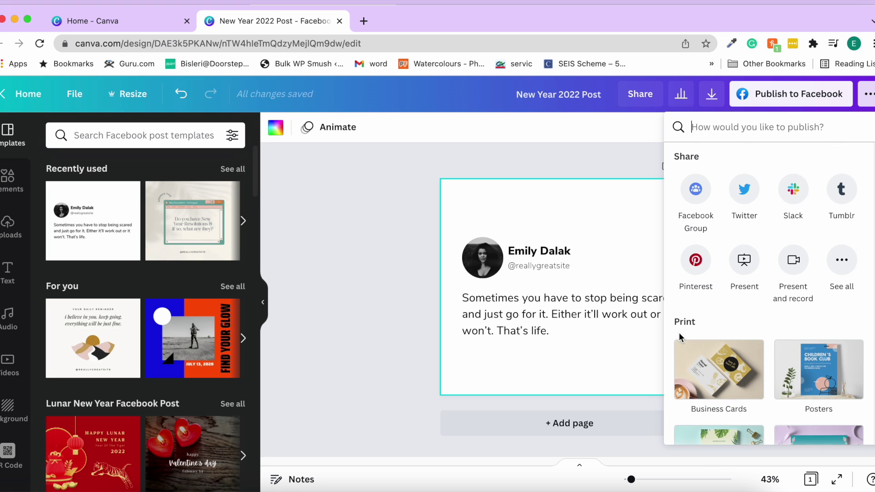
pyautogui.scroll(12, 680, 337)
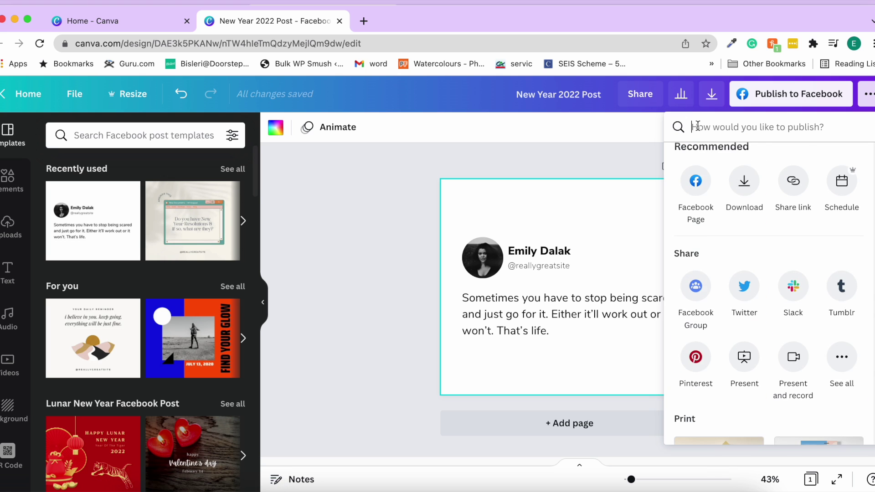
pyautogui.click(868, 95)
pyautogui.click(867, 95)
pyautogui.click(868, 95)
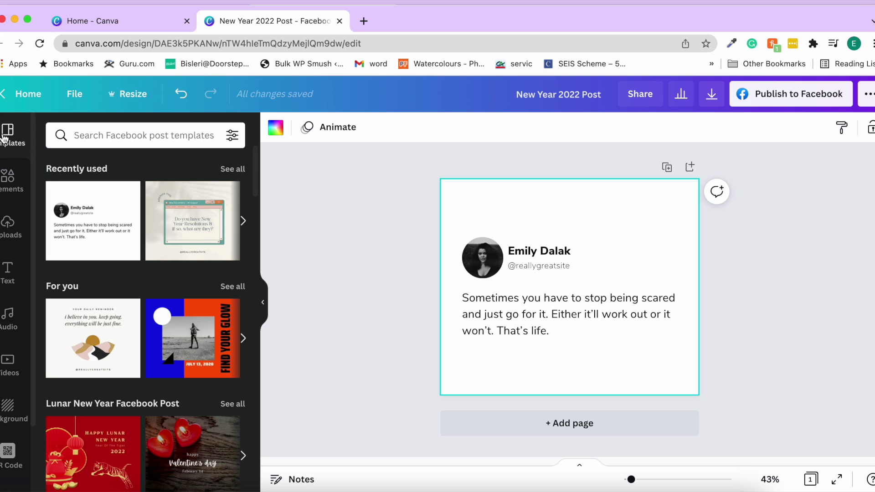
# Search the templates for 'new year 2022'.
pyautogui.scroll(-1, 150, 260)
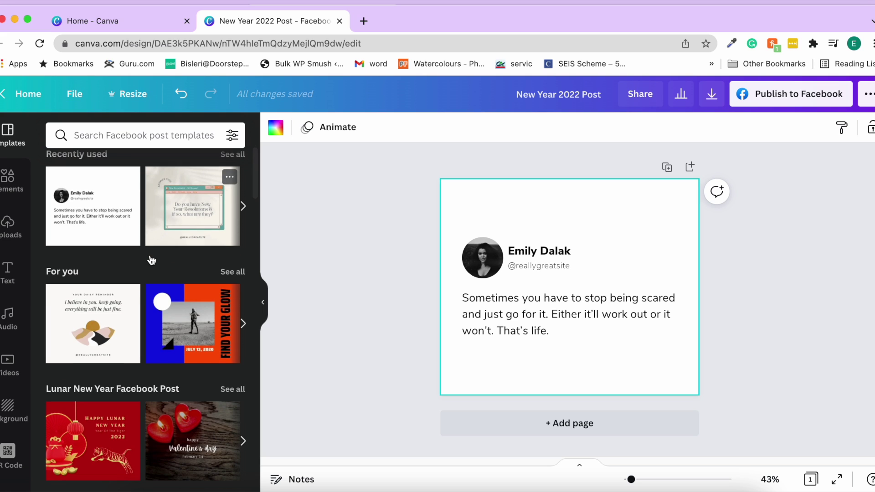
pyautogui.click(140, 134)
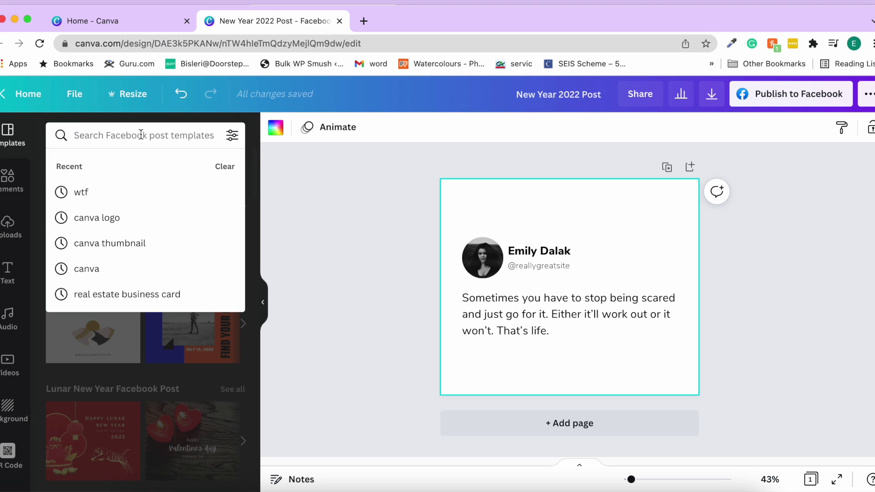
pyautogui.write('new year')
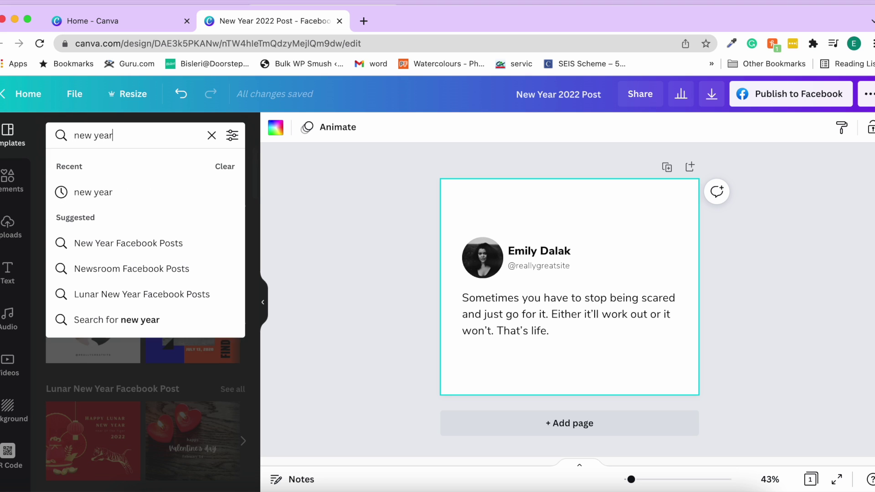
pyautogui.press('Return')
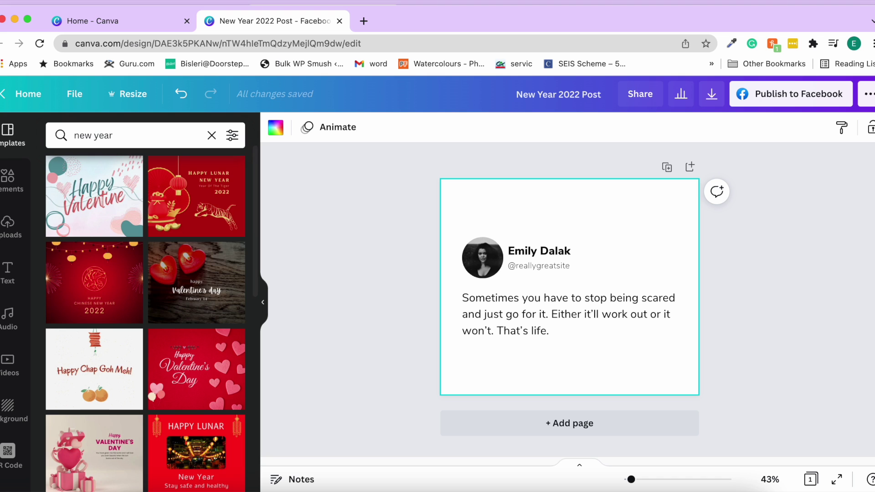
pyautogui.click(144, 131)
pyautogui.write('2022')
pyautogui.press('Return')
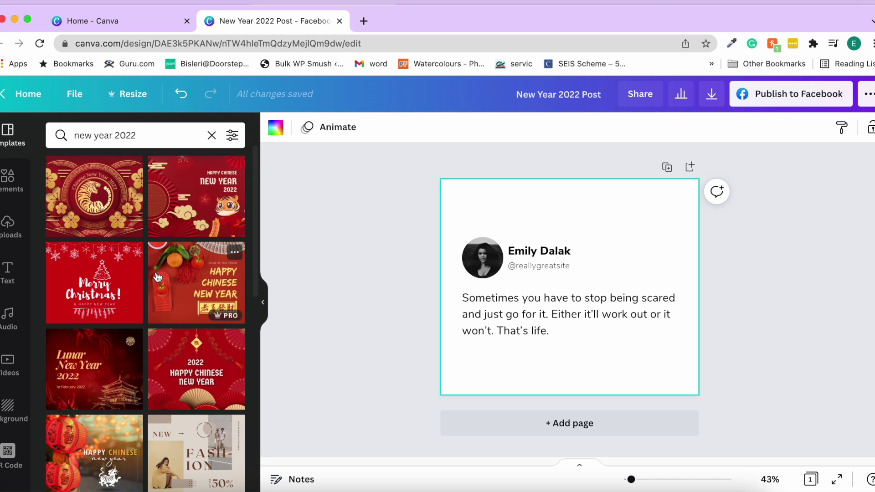
# Delete the quote post content and apply the 2022 Happy New Year template.
pyautogui.scroll(-3, 157, 277)
pyautogui.scroll(-5, 157, 277)
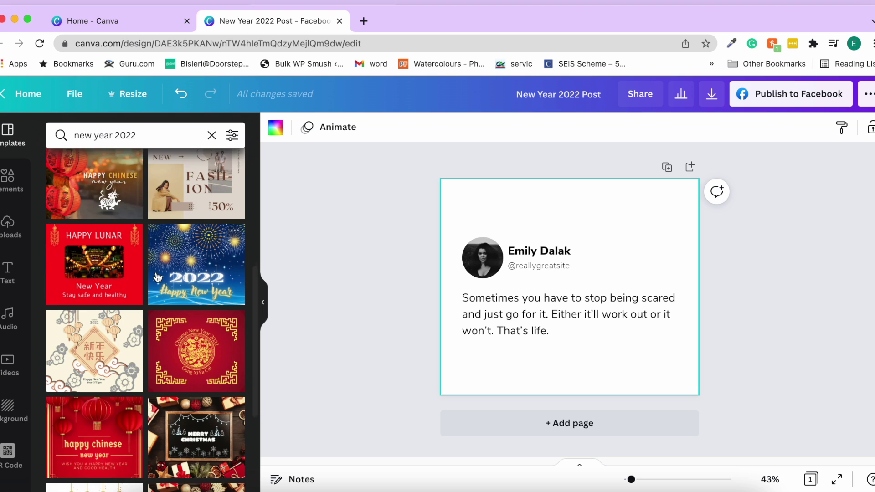
pyautogui.scroll(-3, 157, 277)
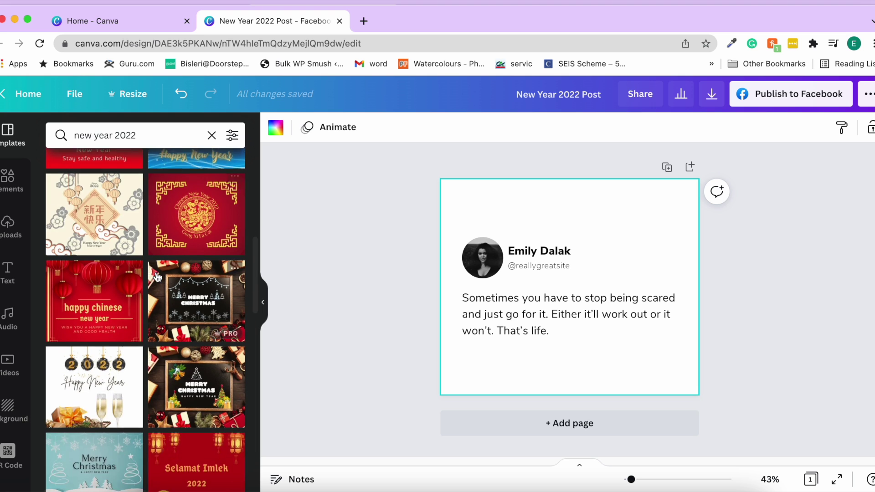
pyautogui.press('super+a')
pyautogui.press('BackSpace')
pyautogui.click(95, 308)
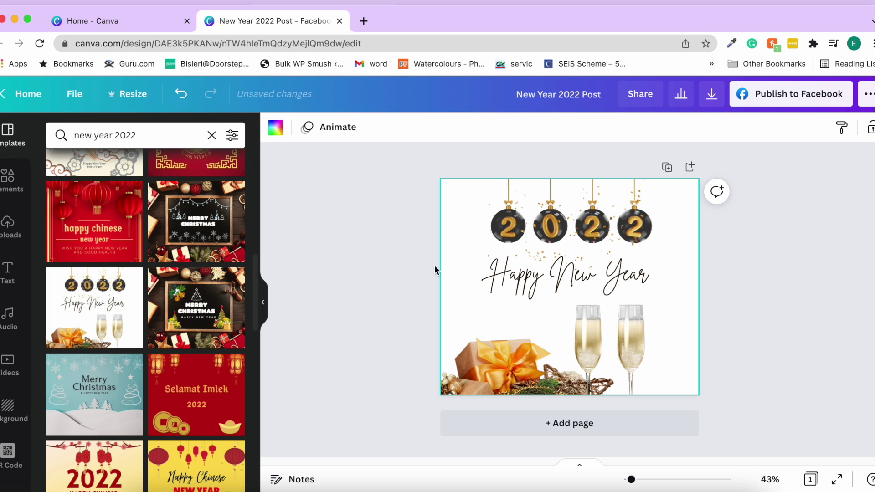
# Hide the templates panel and enlarge the page view to 87%.
pyautogui.click(393, 271)
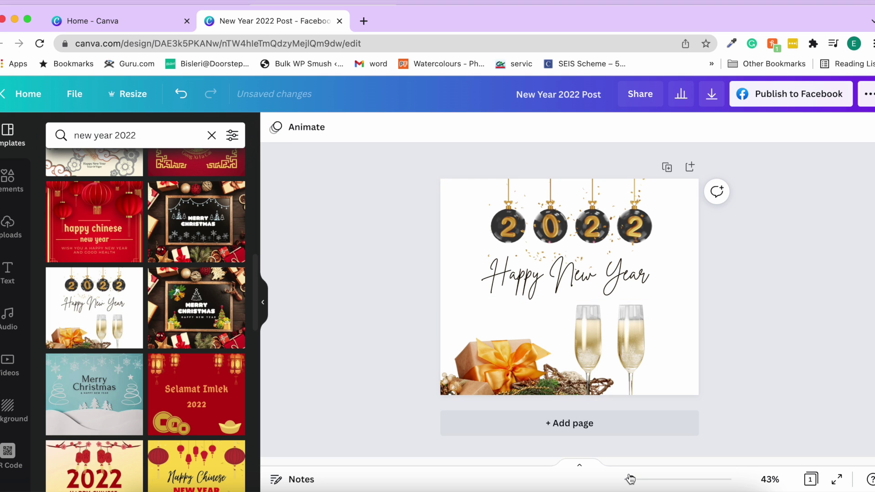
pyautogui.moveTo(632, 482)
pyautogui.mouseDown()
pyautogui.moveTo(654, 480)
pyautogui.moveTo(624, 480)
pyautogui.moveTo(634, 481)
pyautogui.mouseUp()
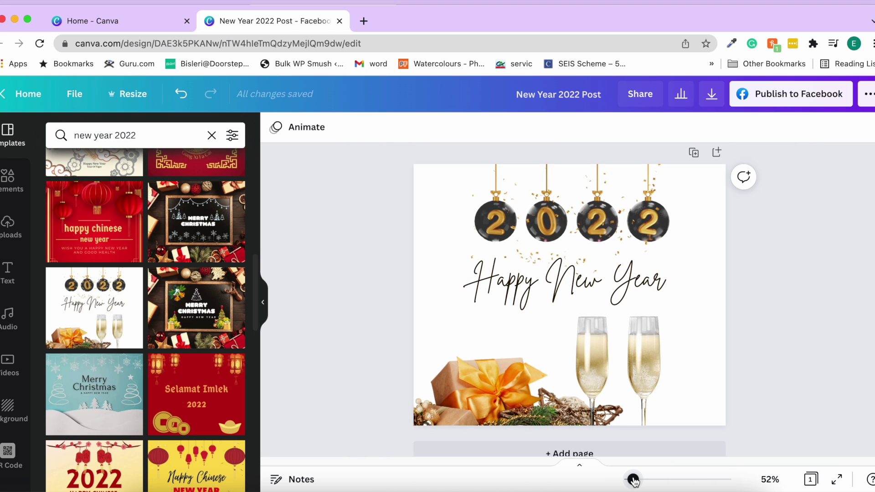
pyautogui.click(263, 306)
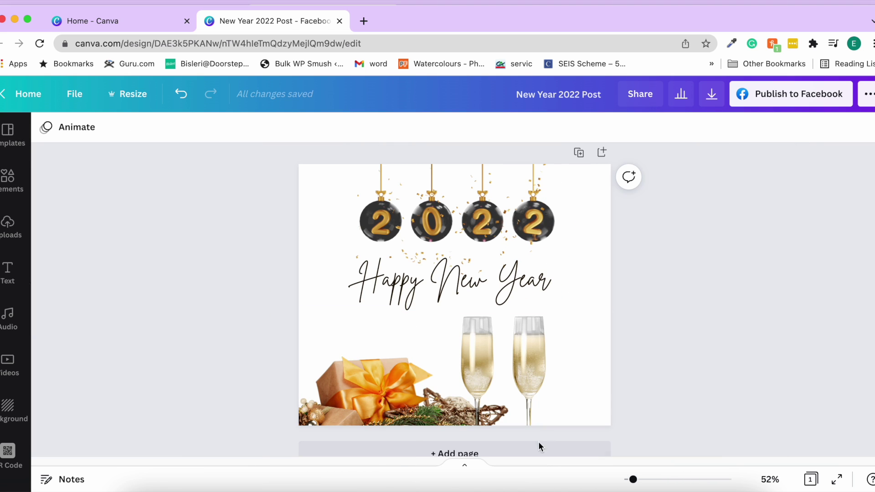
pyautogui.moveTo(634, 482); pyautogui.dragTo(642, 483)
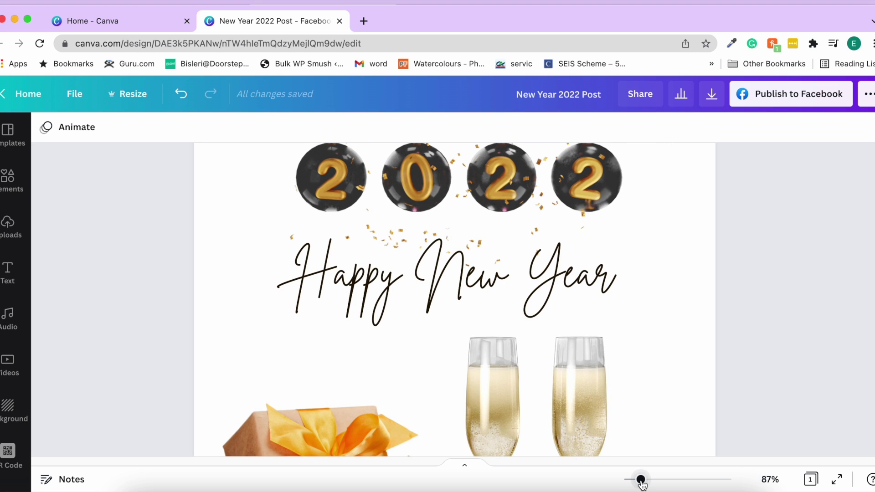
pyautogui.scroll(2, 640, 336)
pyautogui.scroll(-3, 640, 336)
pyautogui.scroll(3, 640, 336)
# Select the 2022 balloon image, then the Happy New Year text box, and open File.
pyautogui.click(429, 247)
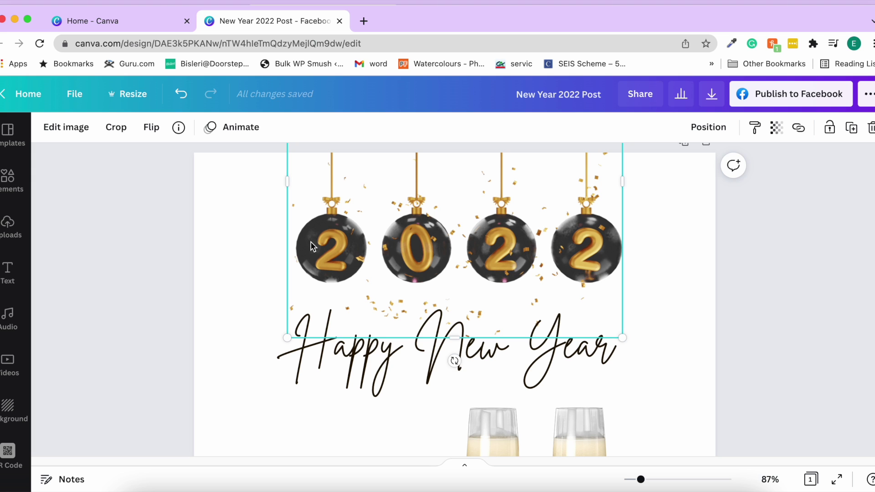
pyautogui.click(337, 339)
pyautogui.scroll(-3, 338, 354)
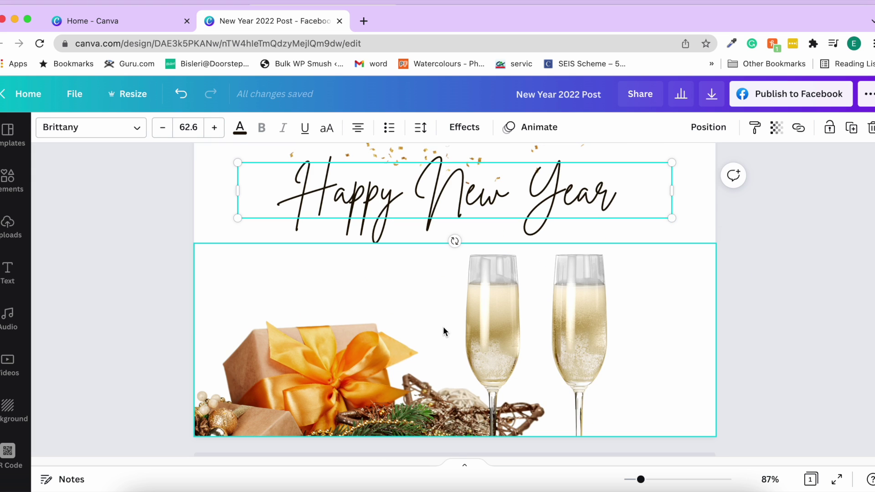
pyautogui.scroll(-1, 443, 331)
pyautogui.scroll(3, 482, 353)
pyautogui.moveTo(640, 480); pyautogui.dragTo(633, 479)
pyautogui.scroll(3, 601, 318)
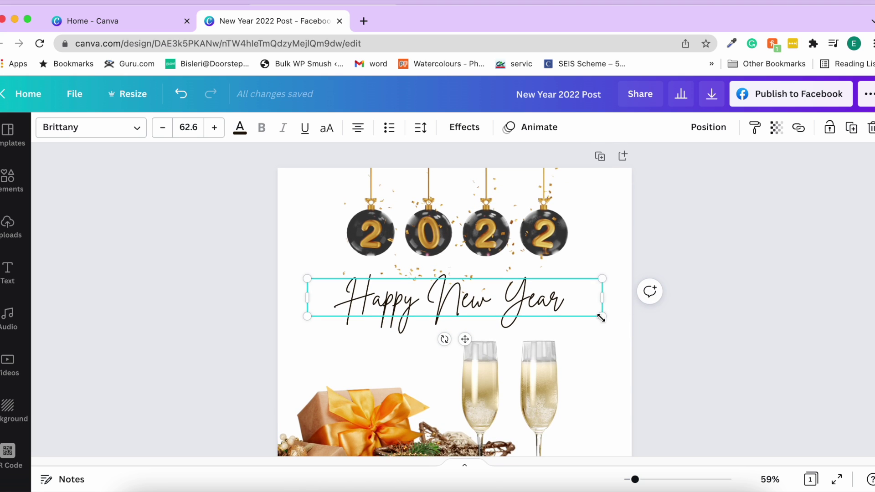
pyautogui.scroll(-2, 601, 318)
pyautogui.click(668, 308)
pyautogui.click(533, 241)
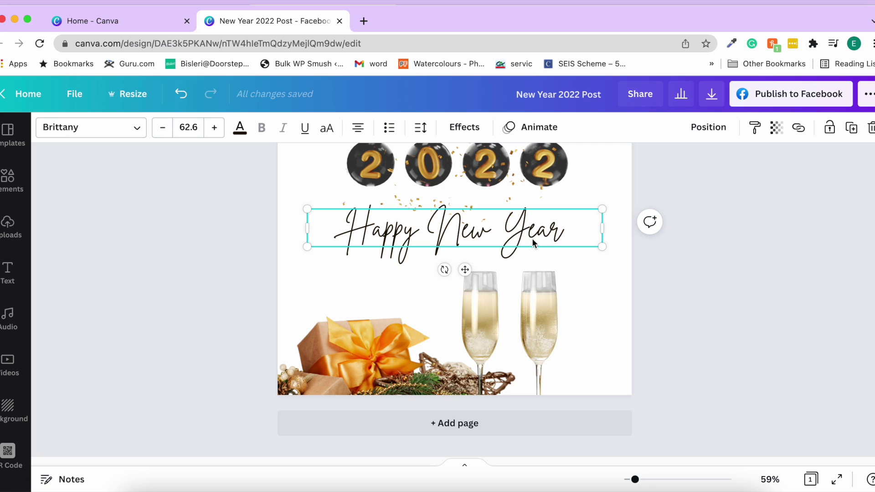
pyautogui.click(75, 99)
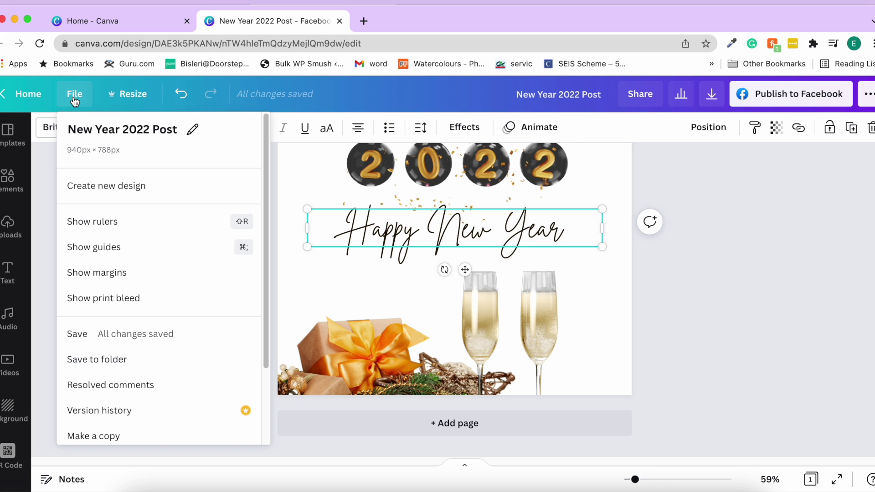
# Copy the Happy New Year heading onto the champagne photo and shrink the copy to size 25.5.
pyautogui.click(74, 96)
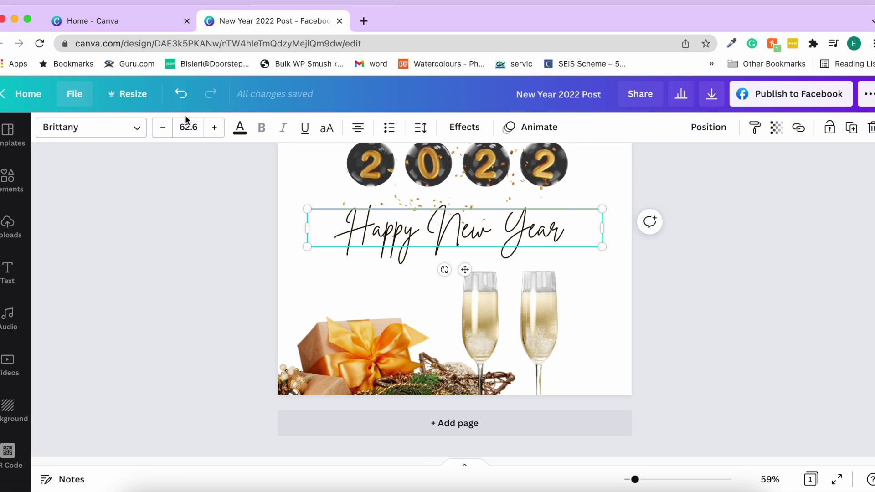
pyautogui.rightClick(375, 224)
pyautogui.click(398, 241)
pyautogui.click(543, 356)
pyautogui.hotkey('ctrl', 'v')
pyautogui.moveTo(486, 240); pyautogui.dragTo(534, 342)
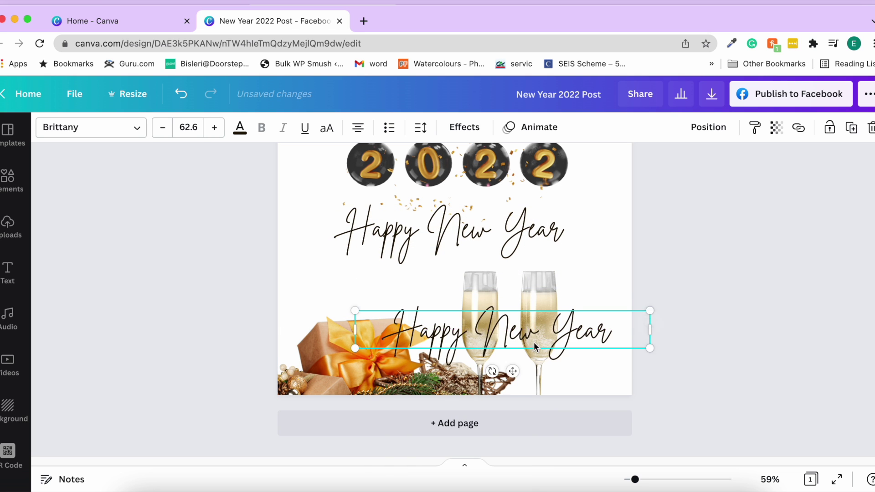
pyautogui.moveTo(649, 348); pyautogui.dragTo(494, 324)
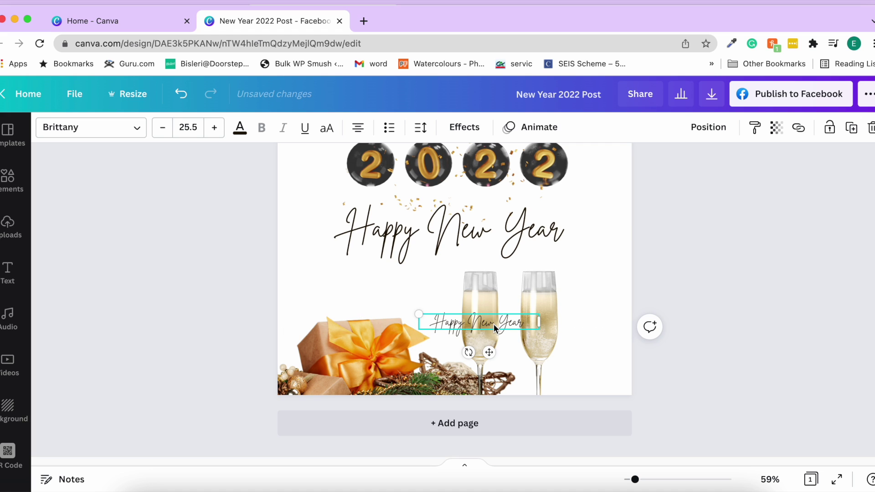
# Retype the copy as 'Regards,' with the sender's name below, beside the right champagne glass.
pyautogui.doubleClick(484, 320)
pyautogui.press('BackSpace')
pyautogui.write('Regards,')
pyautogui.press('Return')
pyautogui.press('Return')
pyautogui.write('Sawan Kumar')
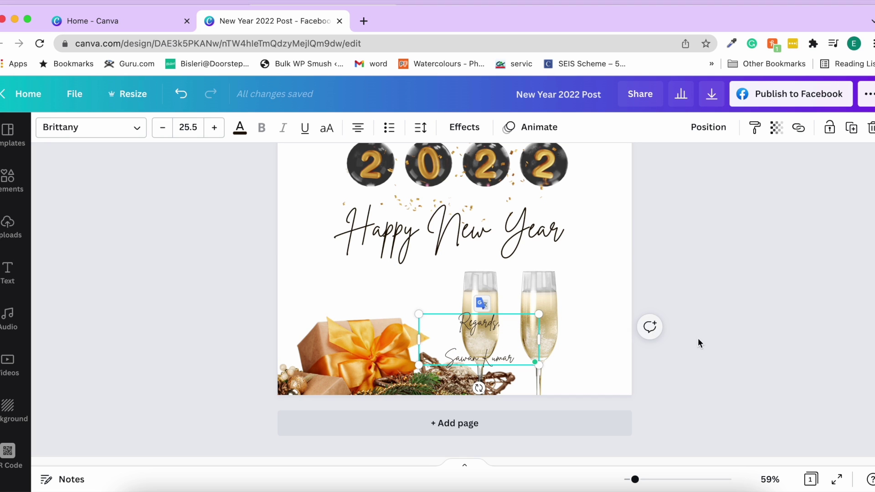
pyautogui.click(697, 338)
pyautogui.moveTo(437, 320); pyautogui.dragTo(553, 355)
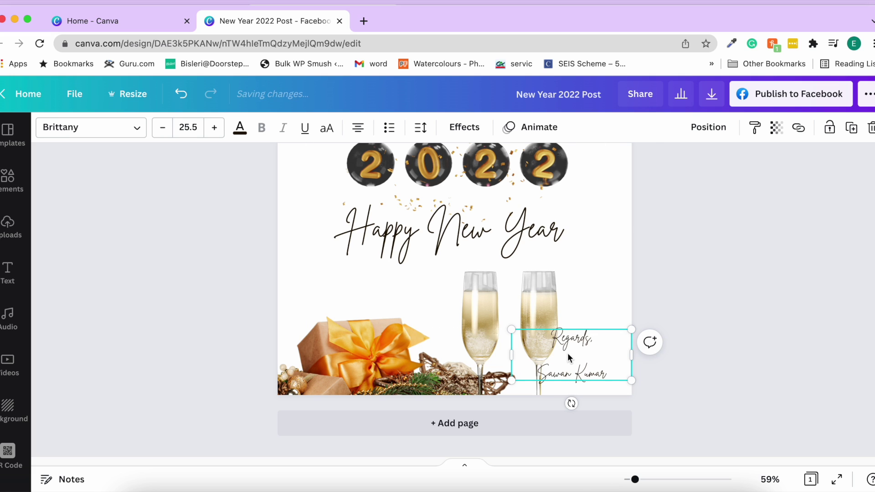
pyautogui.doubleClick(568, 356)
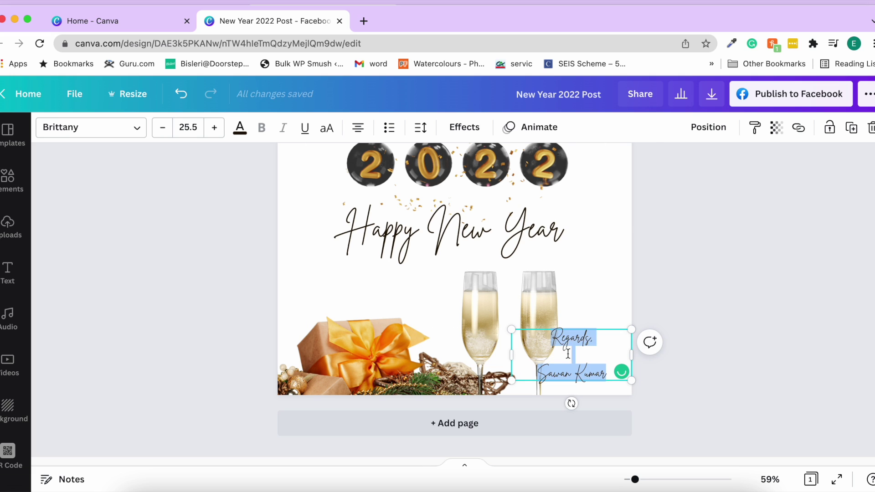
# Set the sign-off's line spacing to 0.84 and widen its letter spacing.
pyautogui.click(421, 134)
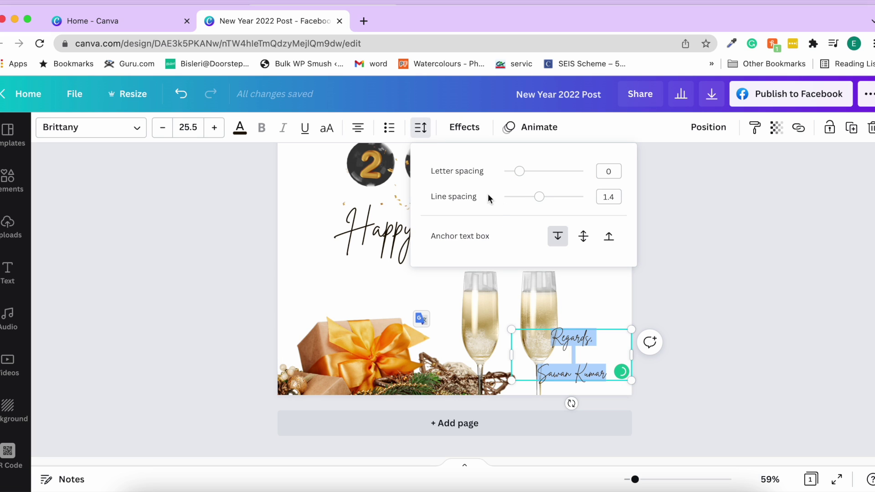
pyautogui.moveTo(534, 200); pyautogui.dragTo(517, 202)
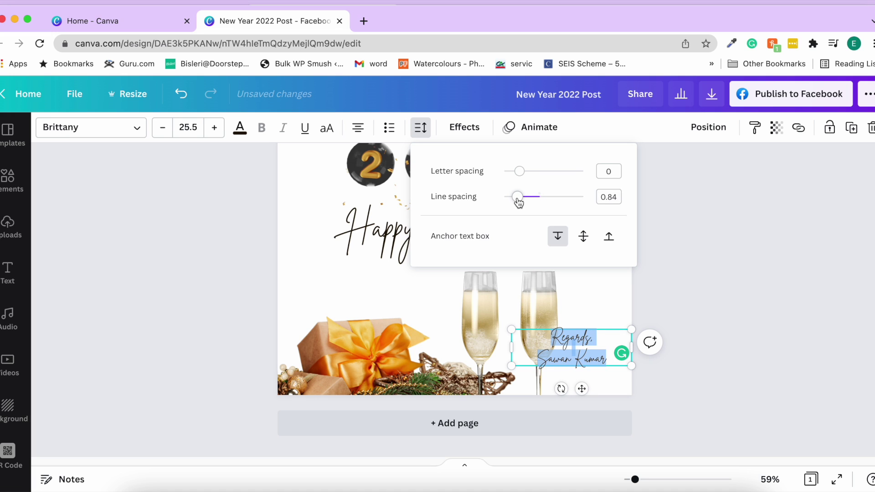
pyautogui.moveTo(521, 175); pyautogui.dragTo(528, 177)
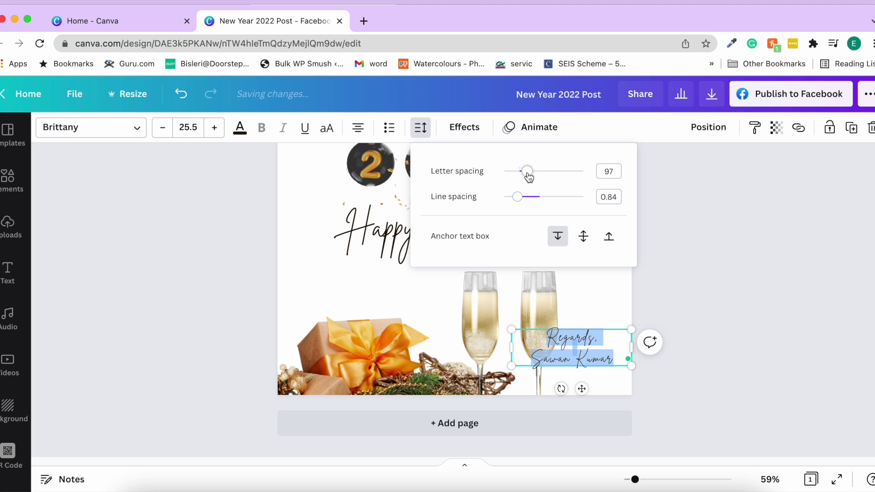
pyautogui.click(579, 305)
# Move the sign-off into the bottom-right corner, tightening its letter spacing to 41.
pyautogui.click(618, 370)
pyautogui.moveTo(618, 370); pyautogui.dragTo(601, 385)
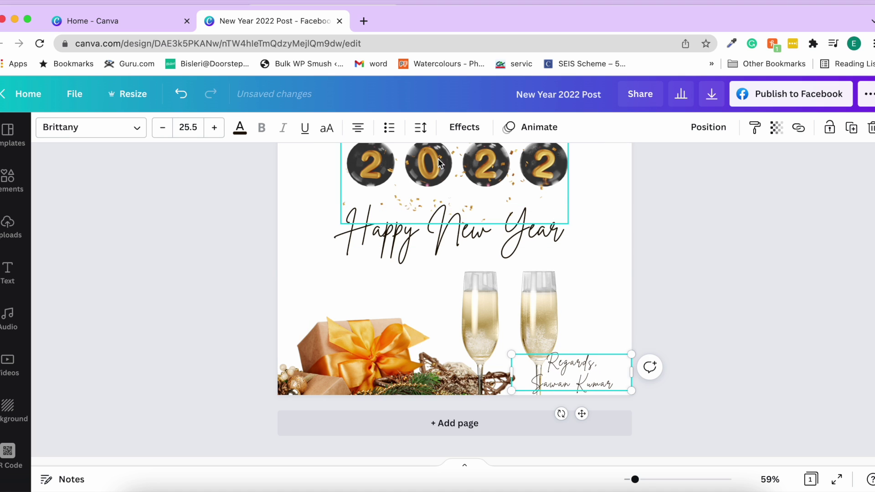
pyautogui.click(421, 128)
pyautogui.moveTo(527, 171); pyautogui.dragTo(520, 172)
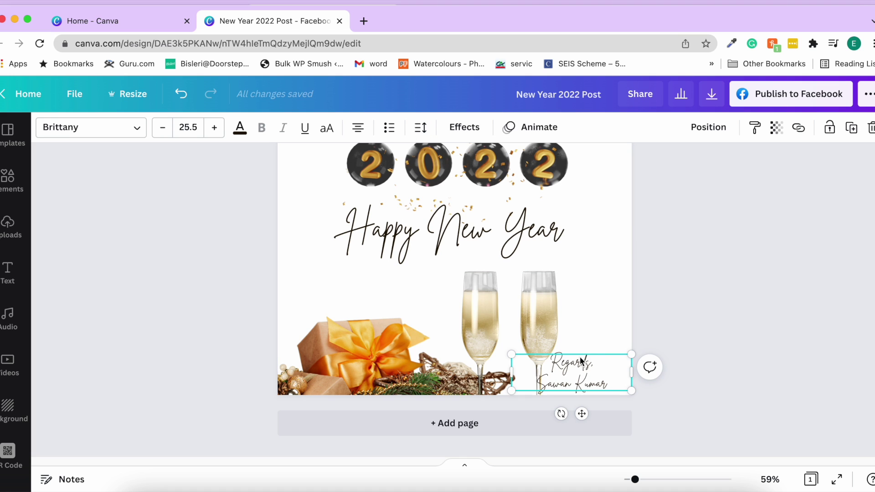
pyautogui.moveTo(580, 361); pyautogui.dragTo(597, 358)
pyautogui.click(682, 304)
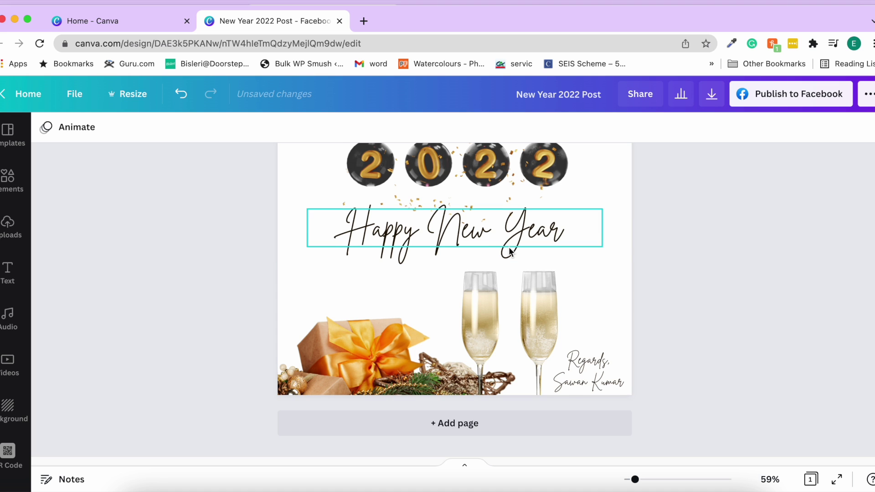
# Select the Happy New Year heading and browse the font list without changing the font.
pyautogui.scroll(2, 510, 252)
pyautogui.scroll(2, 510, 252)
pyautogui.click(510, 275)
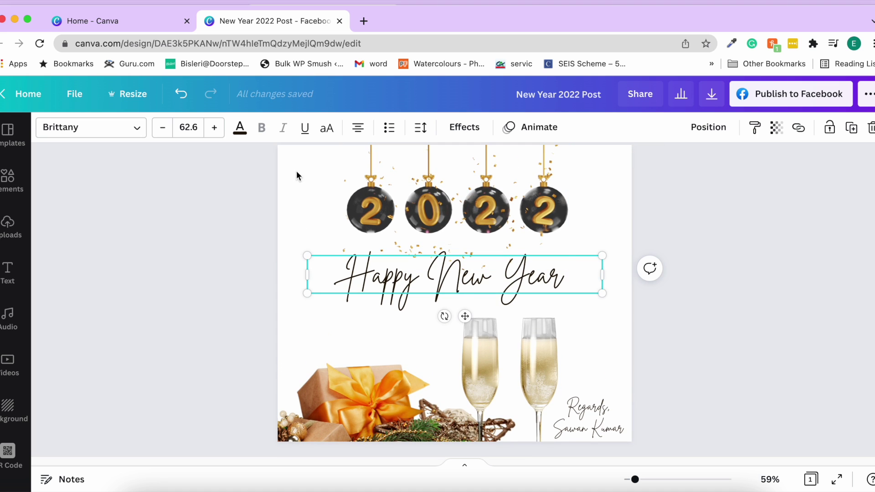
pyautogui.click(113, 121)
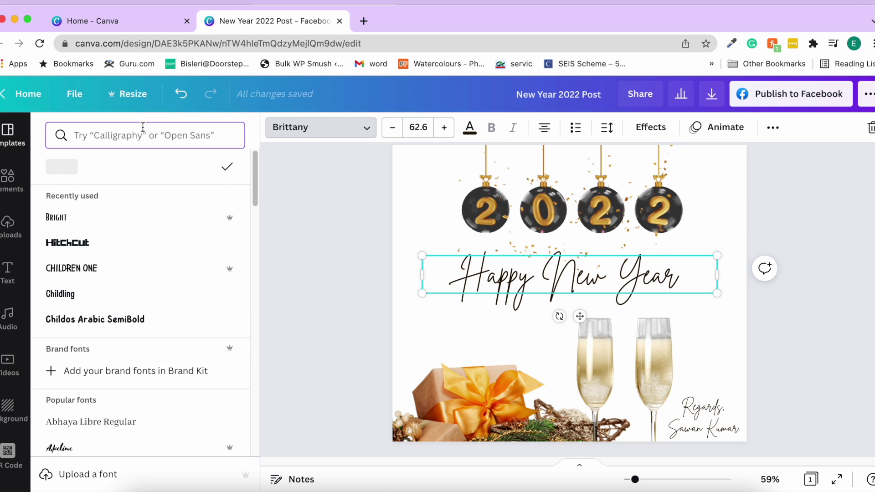
pyautogui.scroll(-5, 133, 260)
pyautogui.scroll(-15, 133, 261)
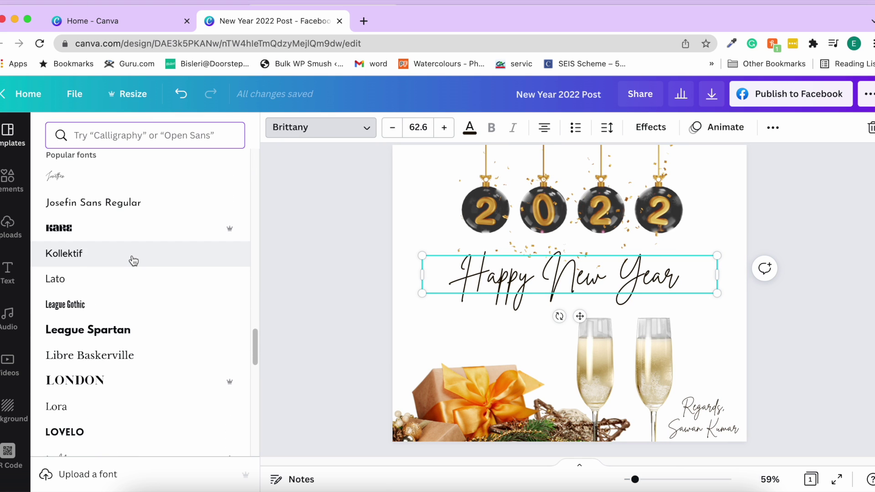
pyautogui.click(352, 250)
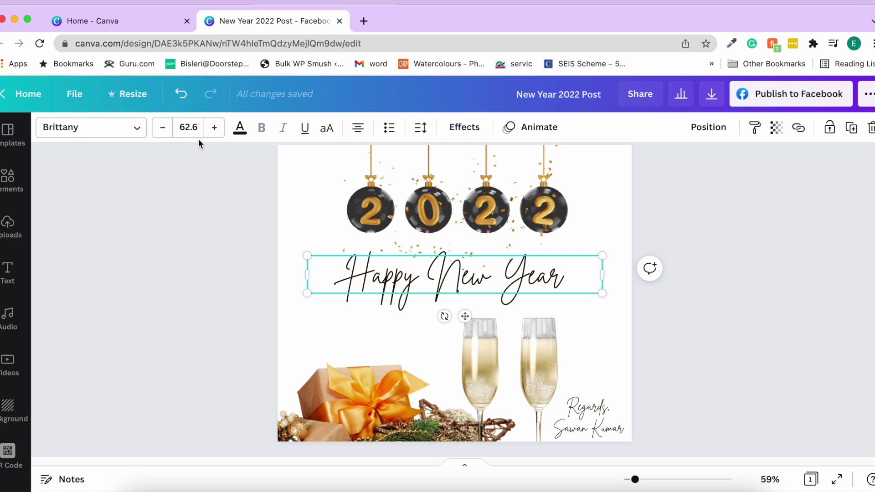
# Change the heading's text colour from black to purple.
pyautogui.click(237, 129)
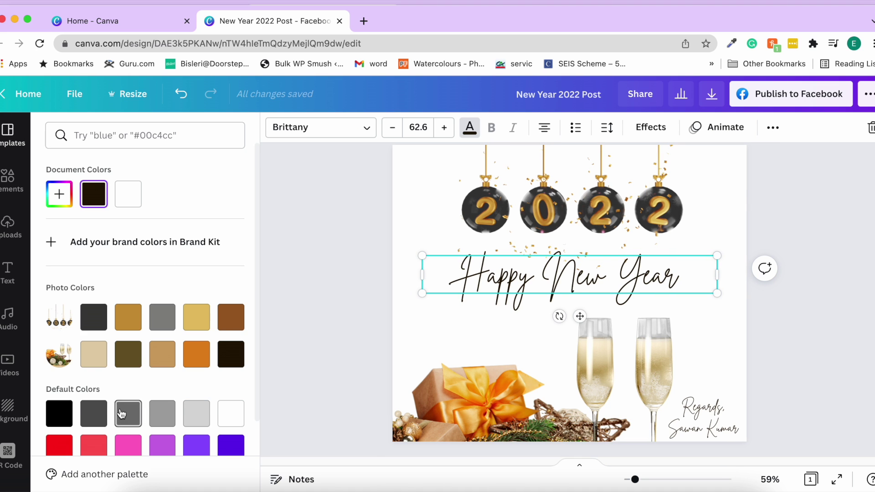
pyautogui.scroll(-1, 127, 388)
pyautogui.click(237, 431)
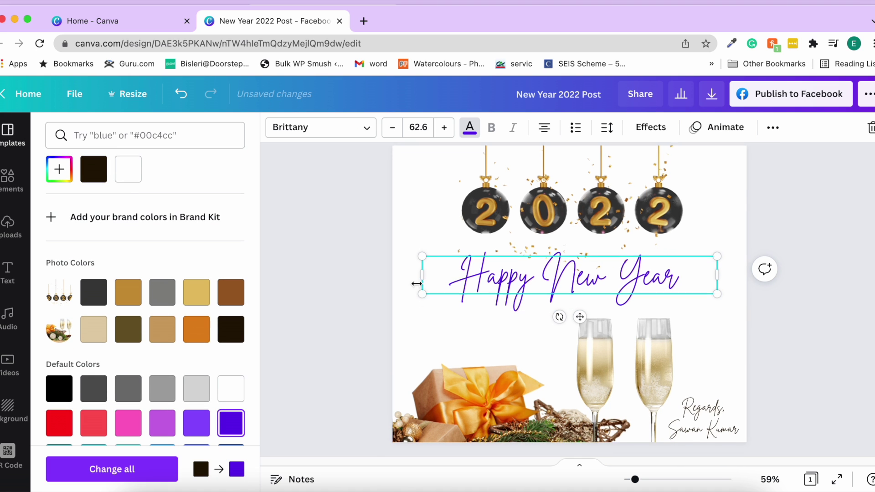
pyautogui.scroll(1, 416, 283)
pyautogui.click(441, 215)
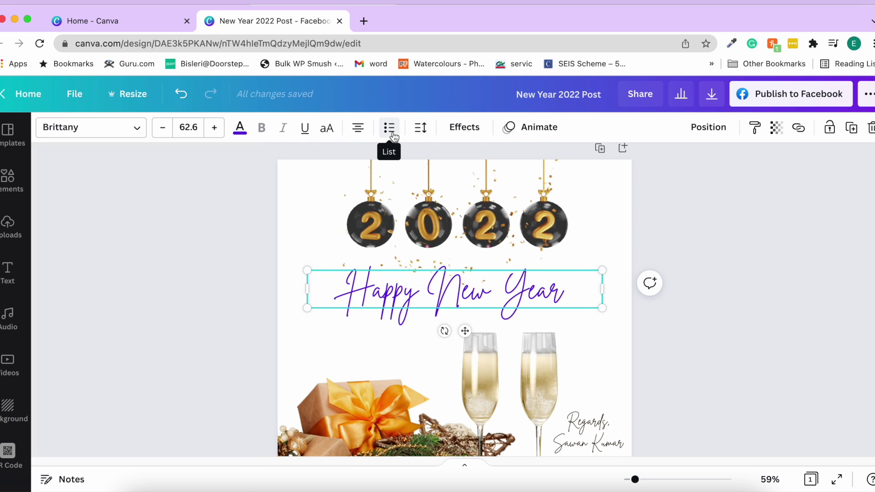
# Check the heading's spacing settings, then bring up its text Effects panel.
pyautogui.click(420, 129)
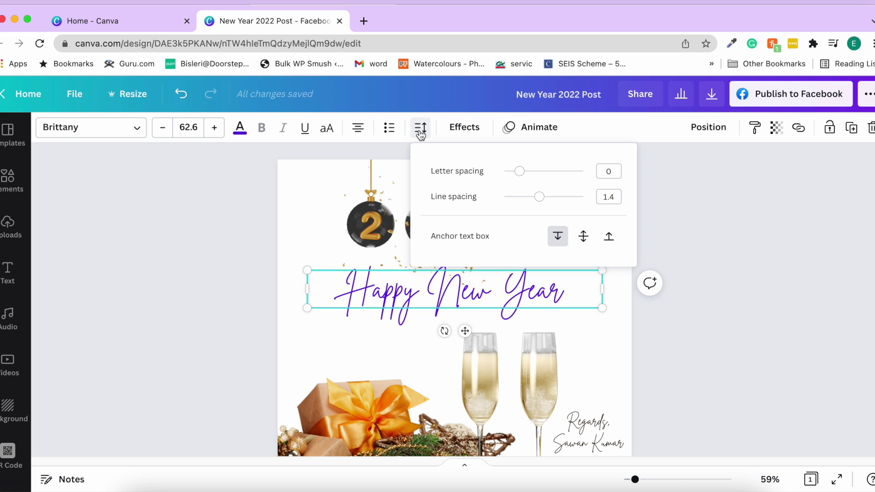
pyautogui.click(416, 134)
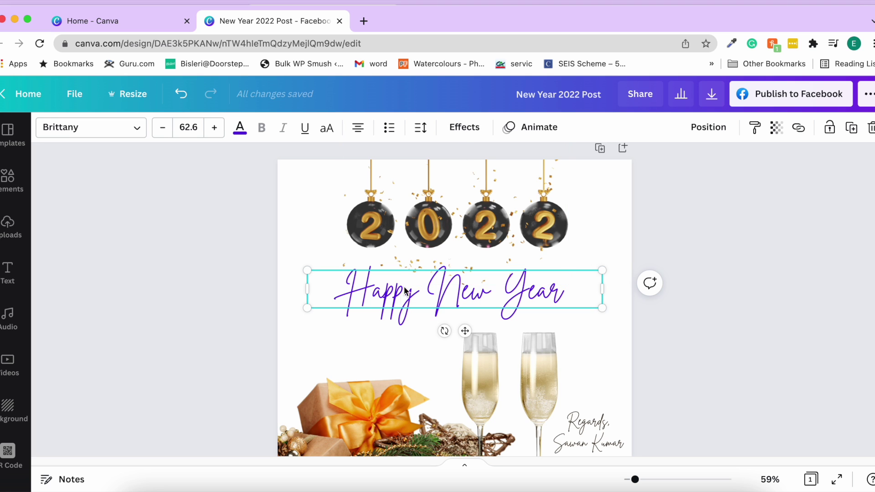
pyautogui.click(463, 129)
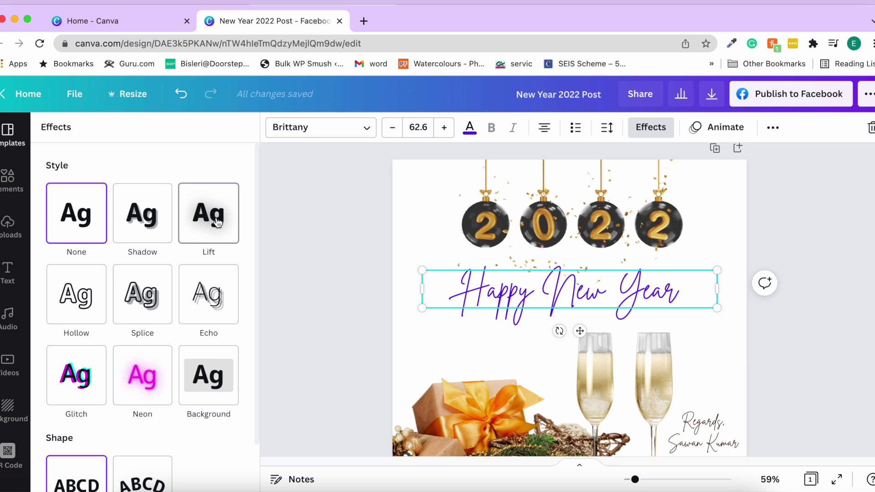
# Apply the Curve shape to the Happy New Year heading, undoing an accidental edit.
pyautogui.scroll(-2, 195, 228)
pyautogui.scroll(-1, 188, 267)
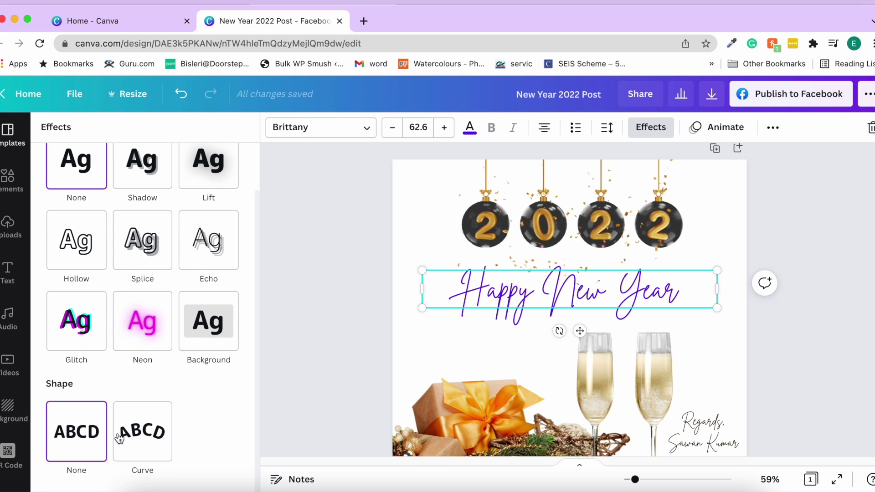
pyautogui.click(147, 437)
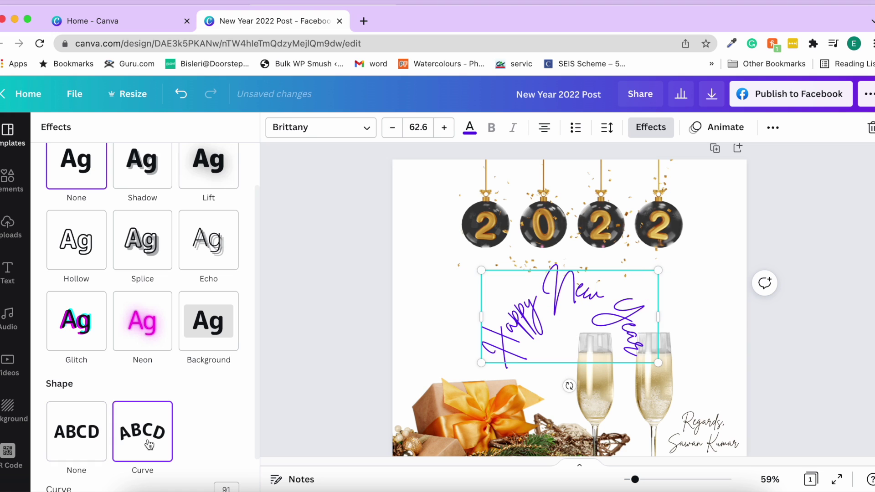
pyautogui.moveTo(424, 318); pyautogui.dragTo(418, 318)
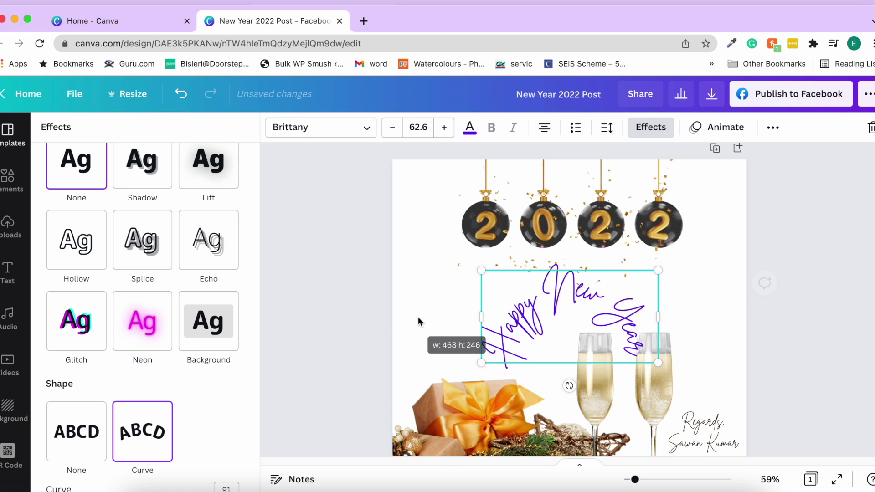
pyautogui.doubleClick(510, 323)
pyautogui.press('super+z')
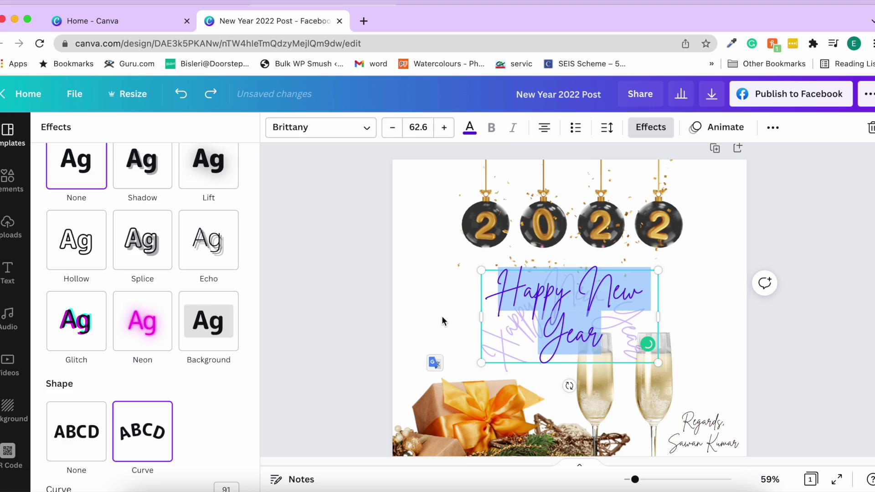
pyautogui.press('super+z')
pyautogui.click(488, 319)
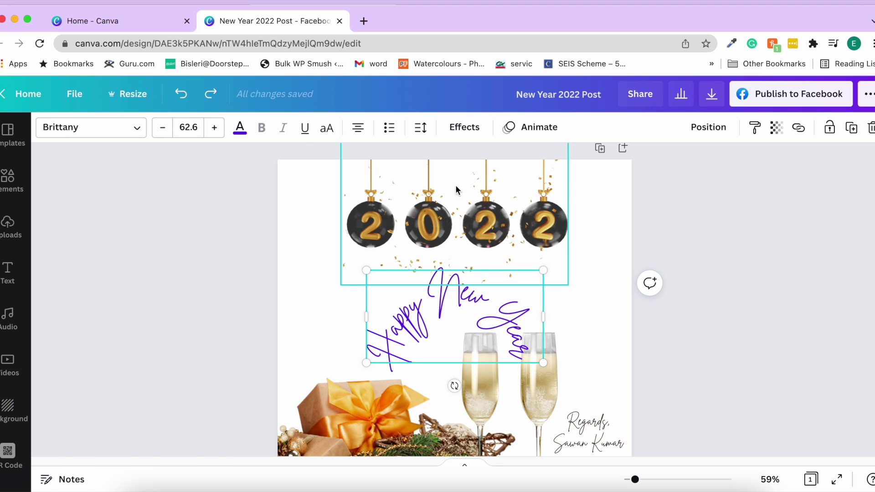
# Set the heading's curve to 28 and widen its letter spacing to 214.
pyautogui.click(464, 127)
pyautogui.scroll(-3, 219, 321)
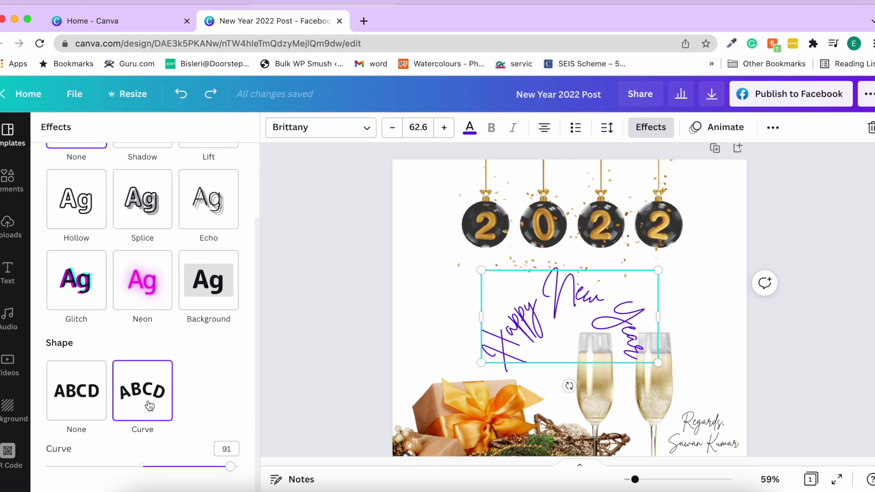
pyautogui.moveTo(230, 466); pyautogui.dragTo(170, 467)
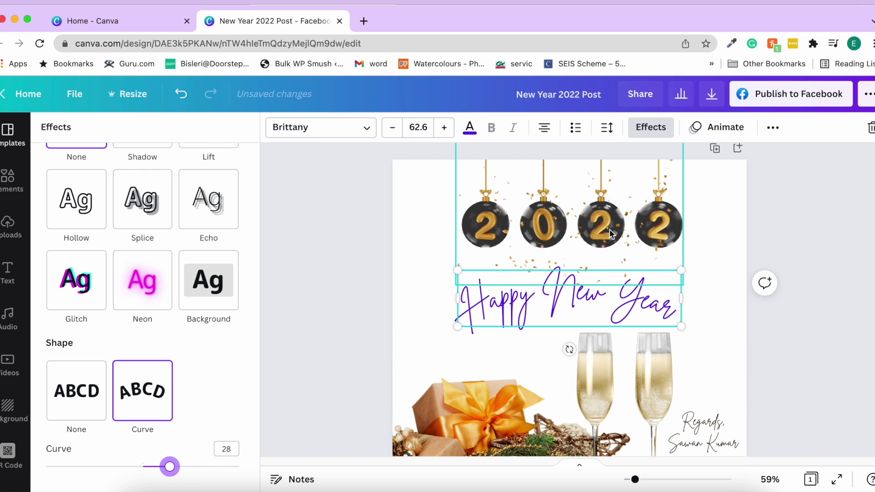
pyautogui.click(608, 129)
pyautogui.moveTo(716, 171); pyautogui.dragTo(724, 178)
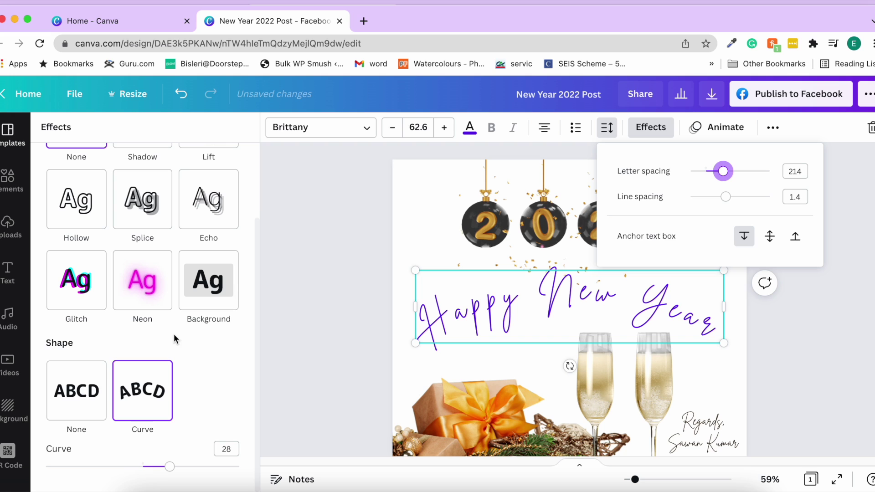
pyautogui.click(85, 214)
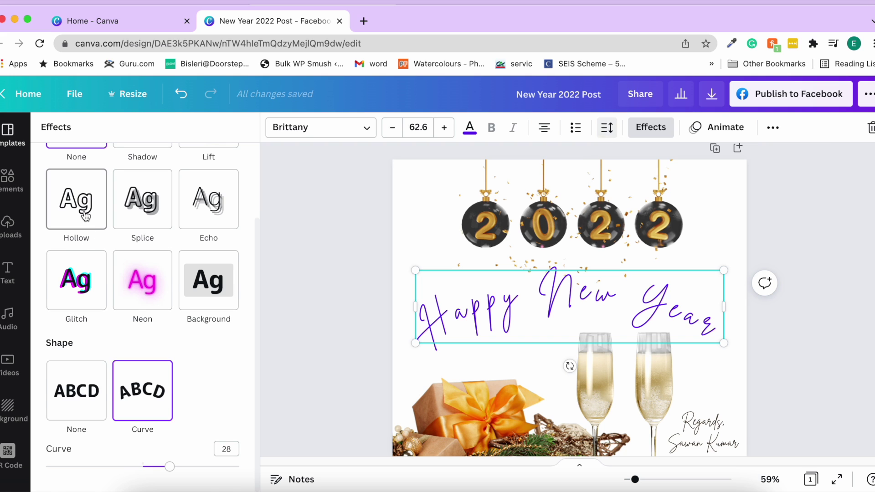
# After trying Hollow and Splice, give the heading the Echo effect with dark letters.
pyautogui.click(85, 214)
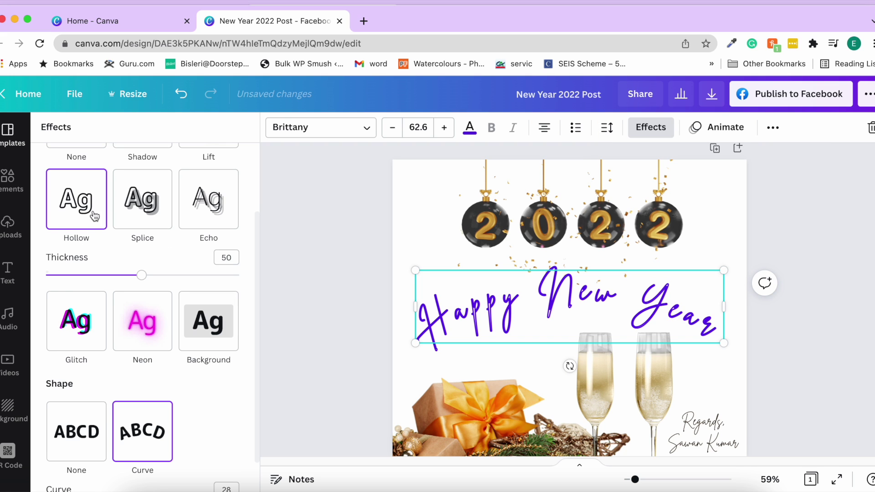
pyautogui.click(146, 212)
pyautogui.click(219, 207)
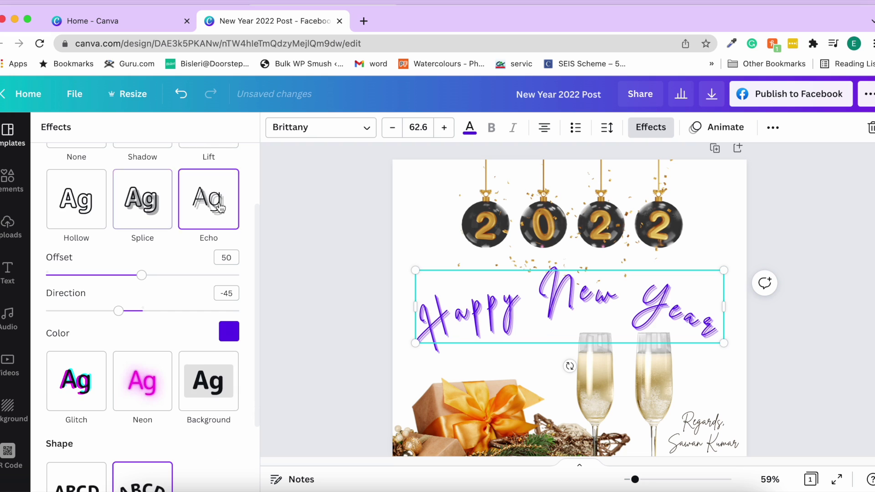
pyautogui.click(468, 129)
pyautogui.click(98, 199)
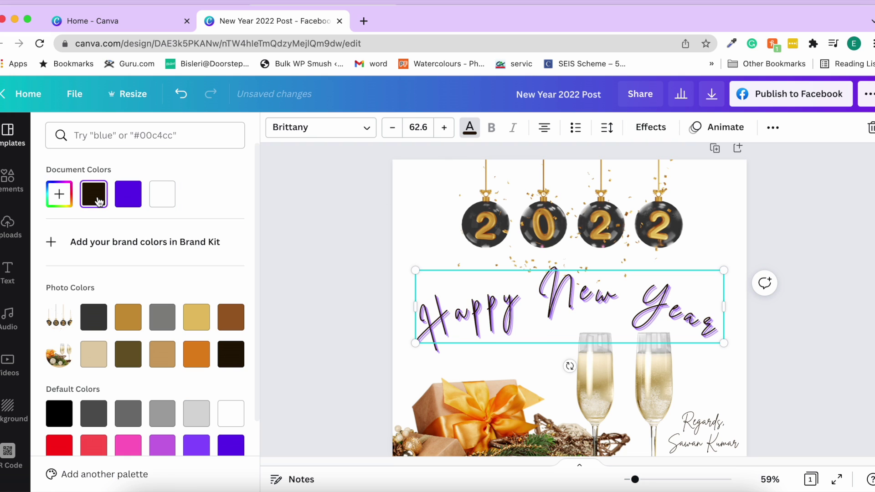
pyautogui.click(302, 234)
# Deselect the heading and select the gifts and champagne photo.
pyautogui.click(254, 301)
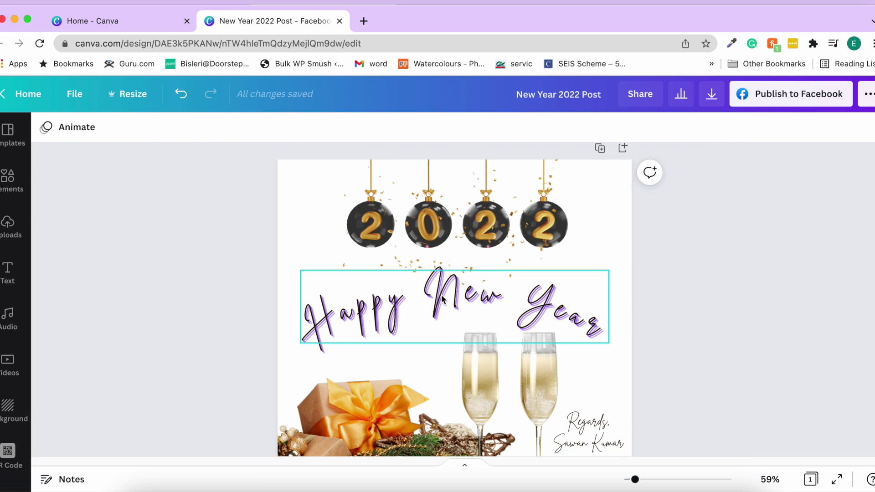
pyautogui.scroll(-1, 441, 296)
pyautogui.scroll(-3, 430, 294)
pyautogui.click(480, 327)
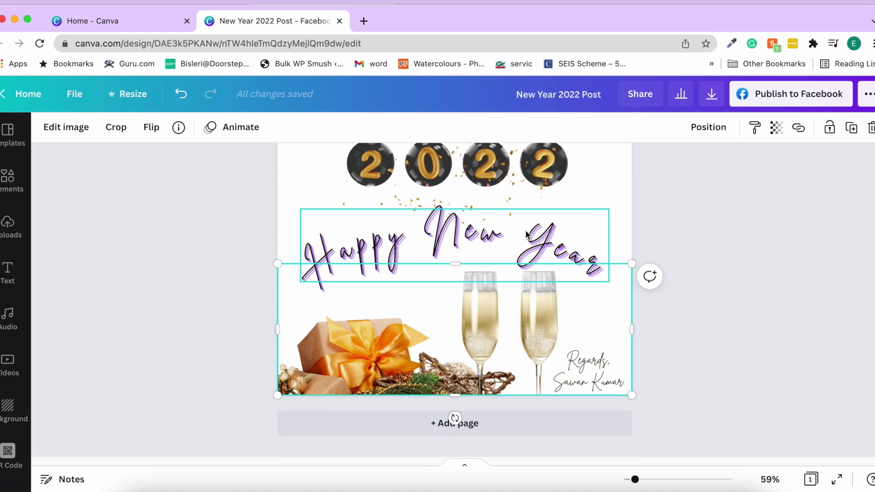
# Boost the champagne photo's saturation to 30, leaving brightness and contrast unchanged.
pyautogui.click(76, 124)
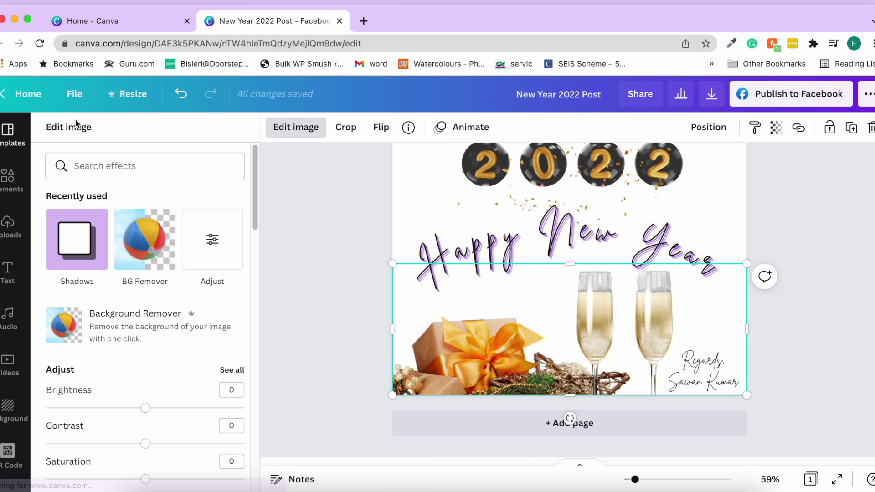
pyautogui.scroll(-5, 159, 238)
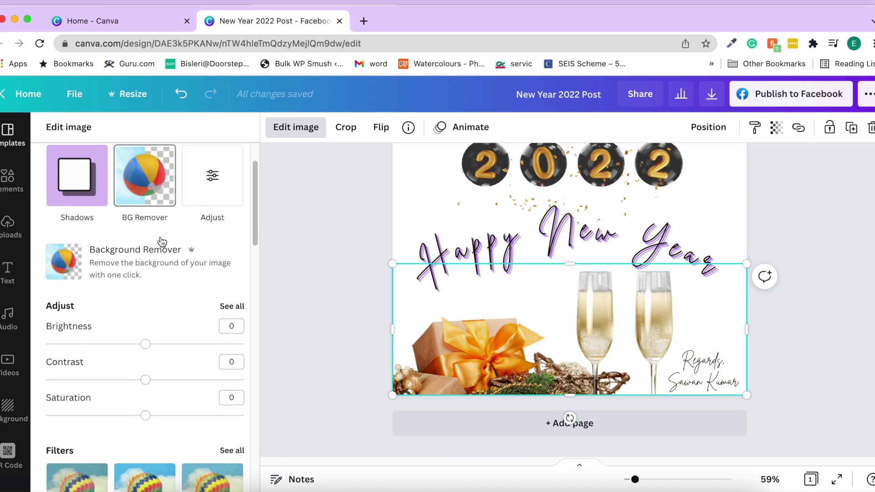
pyautogui.moveTo(149, 261)
pyautogui.mouseDown()
pyautogui.moveTo(167, 259)
pyautogui.moveTo(146, 260)
pyautogui.mouseUp()
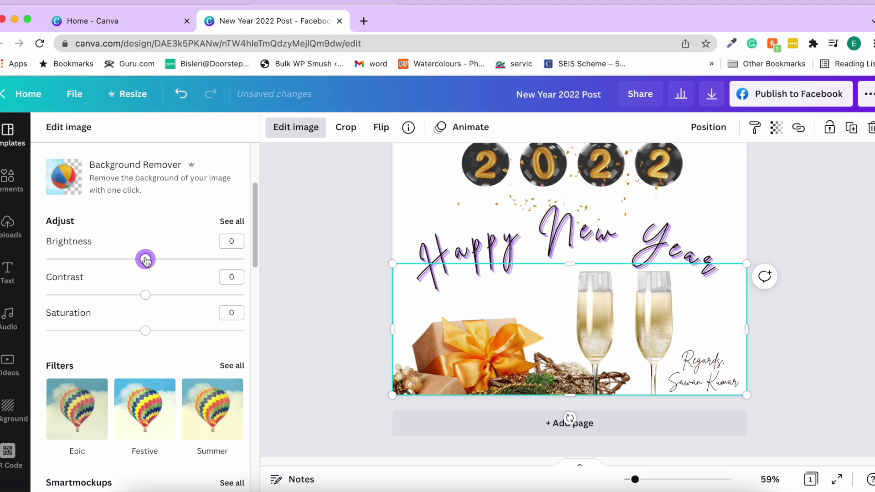
pyautogui.moveTo(146, 296)
pyautogui.mouseDown()
pyautogui.moveTo(122, 296)
pyautogui.moveTo(145, 296)
pyautogui.mouseUp()
pyautogui.moveTo(145, 331); pyautogui.dragTo(176, 333)
pyautogui.scroll(-3, 137, 353)
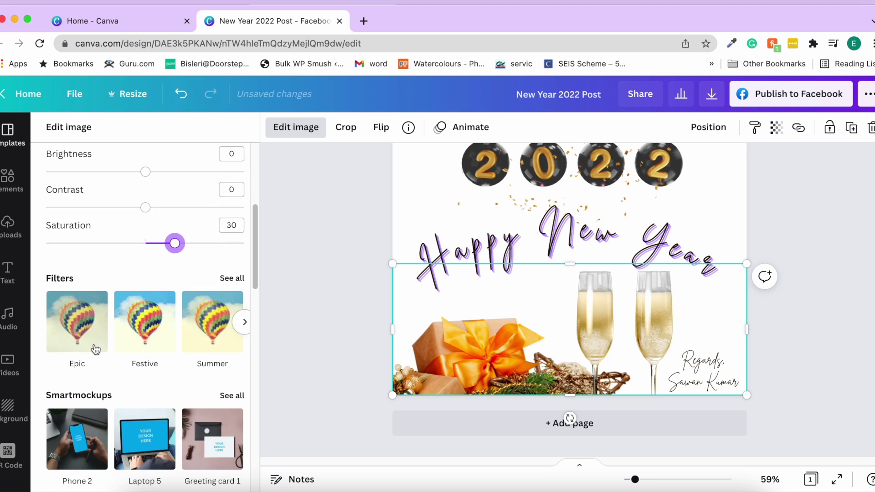
pyautogui.scroll(-2, 177, 337)
pyautogui.scroll(-4, 177, 338)
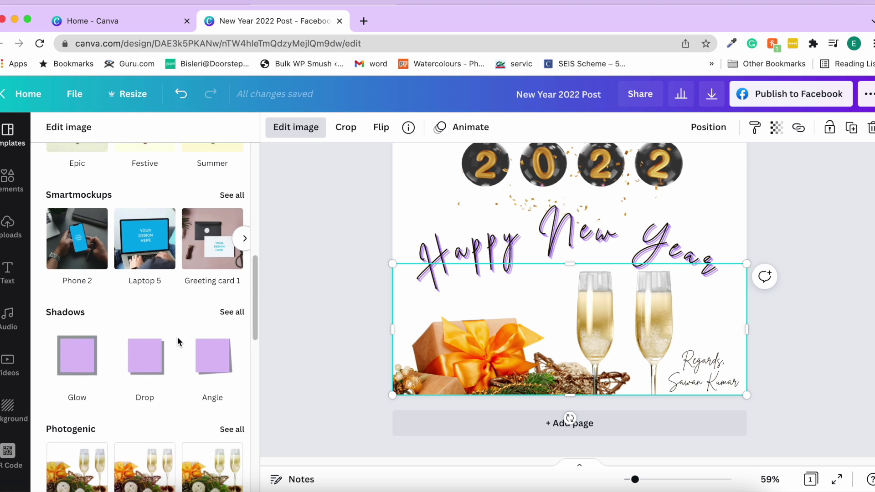
pyautogui.scroll(-5, 192, 340)
pyautogui.scroll(1, 188, 341)
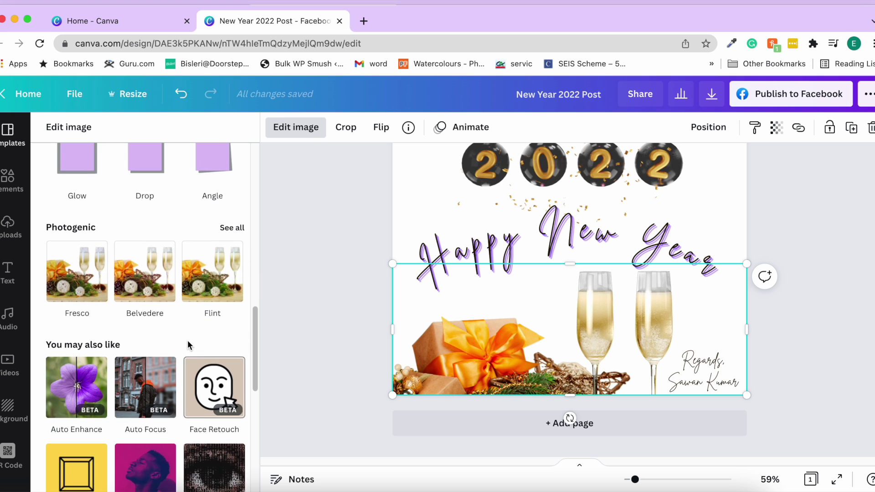
pyautogui.scroll(1, 272, 336)
pyautogui.scroll(10, 203, 357)
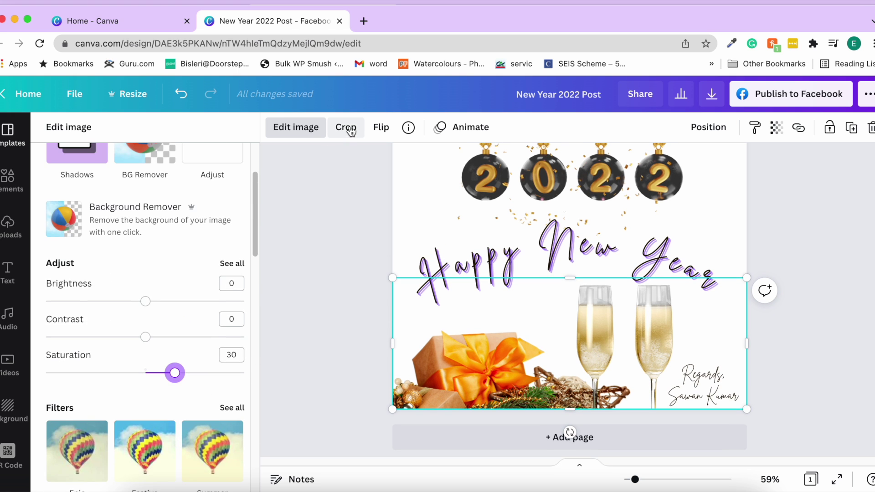
# Flip the photo horizontally, shift it slightly left, and show its animation choices.
pyautogui.click(381, 128)
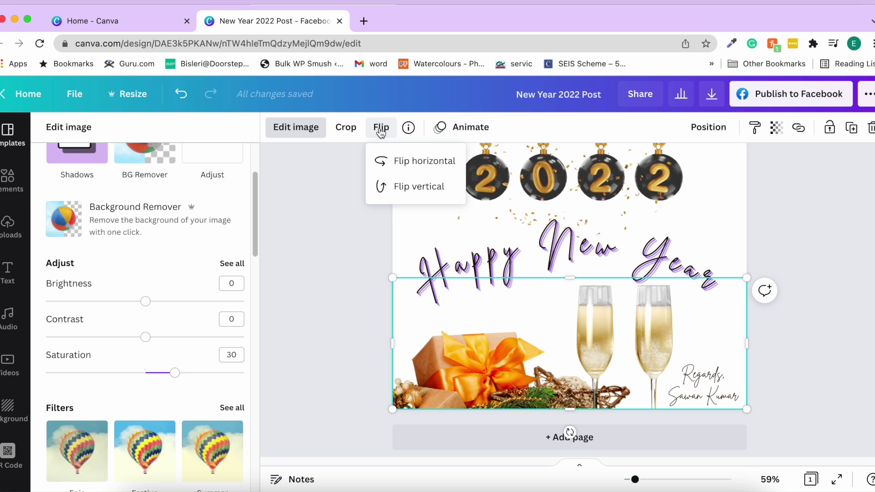
pyautogui.click(396, 161)
pyautogui.moveTo(519, 351); pyautogui.dragTo(469, 350)
pyautogui.click(470, 130)
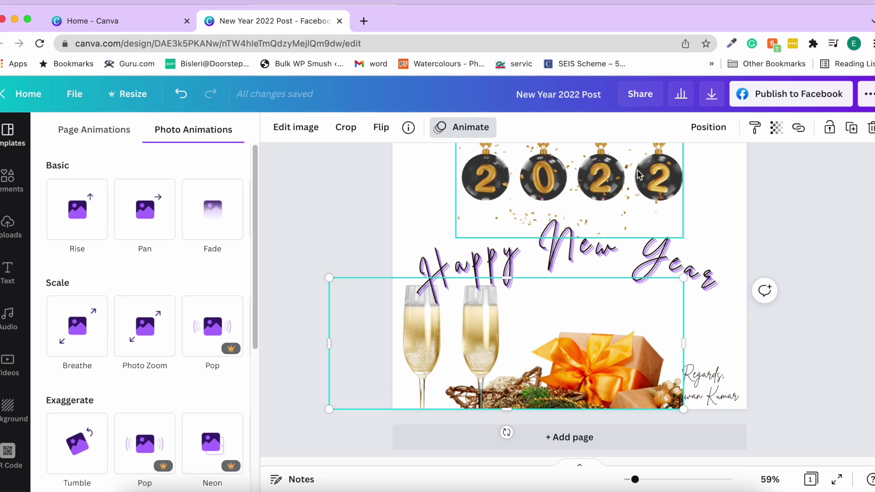
pyautogui.click(718, 127)
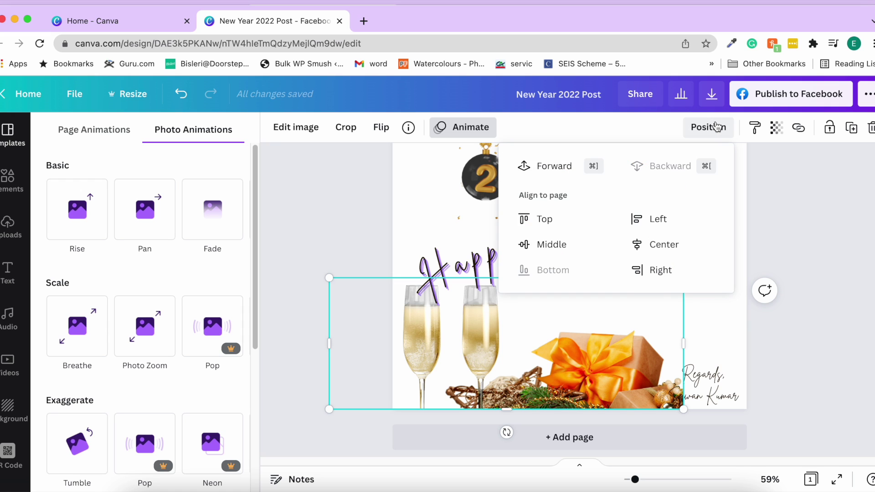
# Set the photo's transparency to 90, nudge it right, and close the animation panel.
pyautogui.click(717, 126)
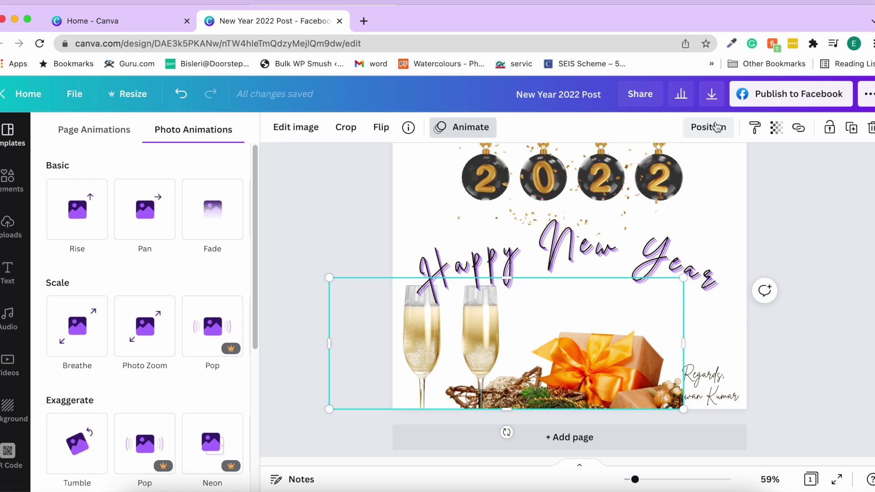
pyautogui.click(780, 135)
pyautogui.moveTo(738, 177)
pyautogui.mouseDown()
pyautogui.moveTo(697, 178)
pyautogui.moveTo(733, 181)
pyautogui.mouseUp()
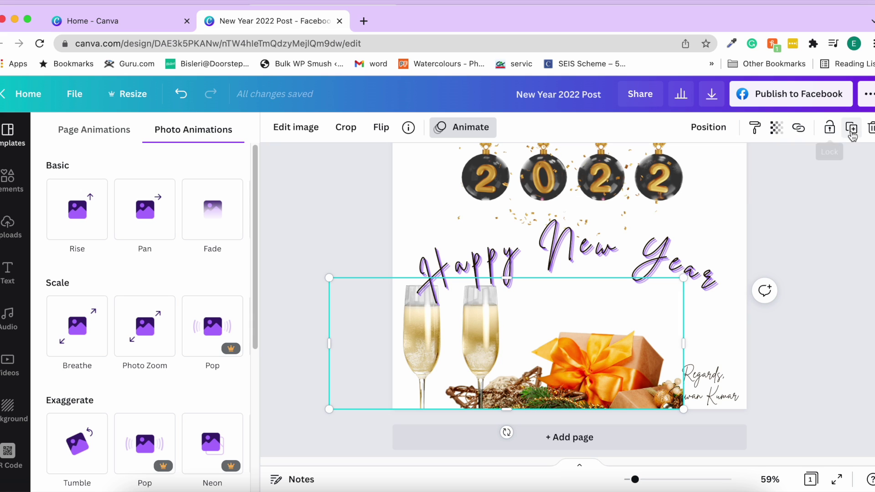
pyautogui.scroll(-1, 570, 306)
pyautogui.hotkey('shift', 'Right')
pyautogui.hotkey('shift', 'Right')
pyautogui.hotkey('shift', 'Right')
pyautogui.hotkey('shift', 'Right')
pyautogui.hotkey('shift', 'Right')
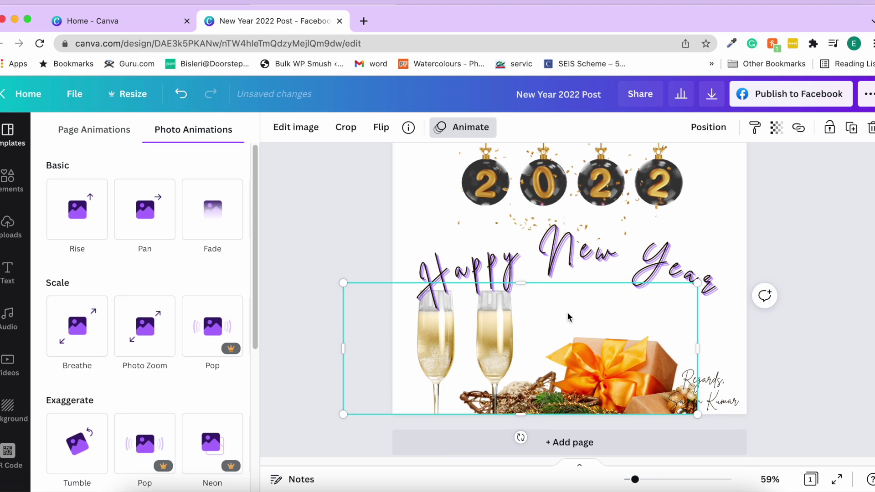
pyautogui.click(86, 136)
pyautogui.press('Escape')
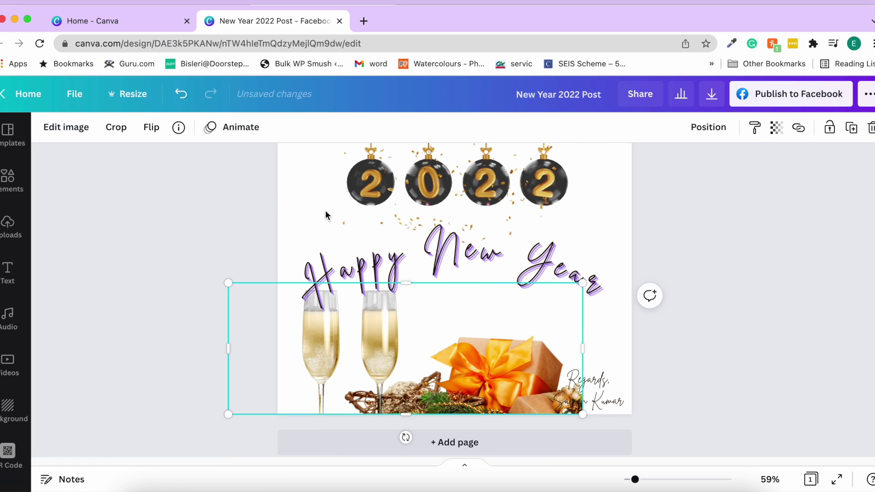
pyautogui.click(209, 184)
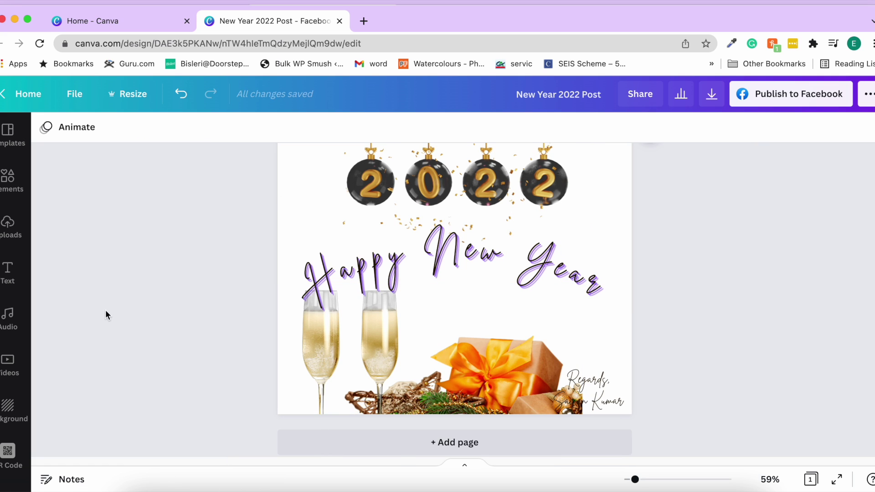
# Add a blank Page 2 from the Templates panel, fit the zoom, and bring up Elements.
pyautogui.click(8, 136)
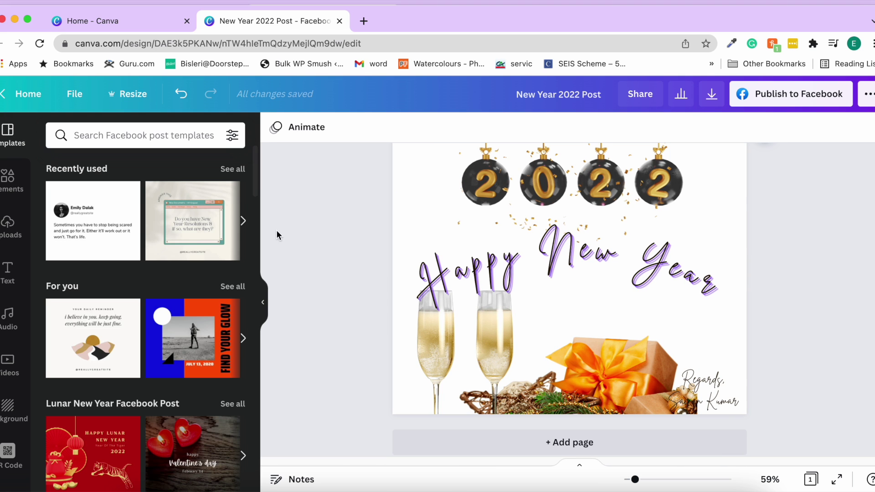
pyautogui.scroll(-1, 363, 248)
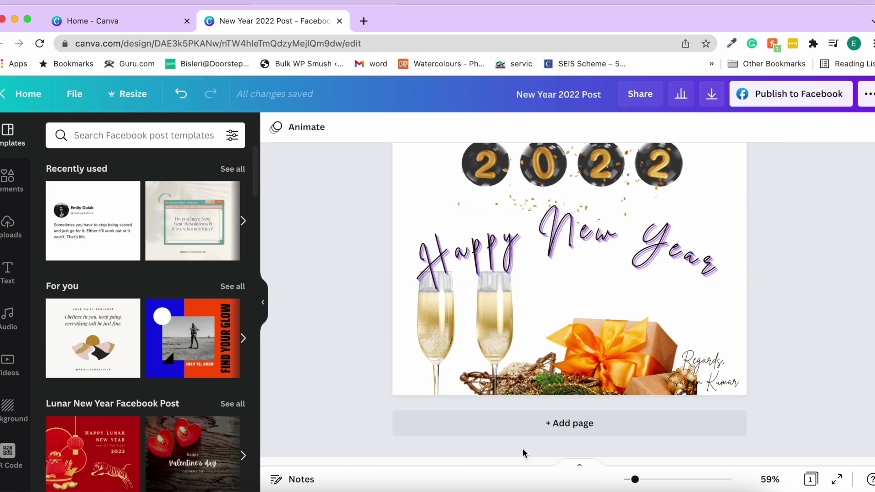
pyautogui.click(529, 422)
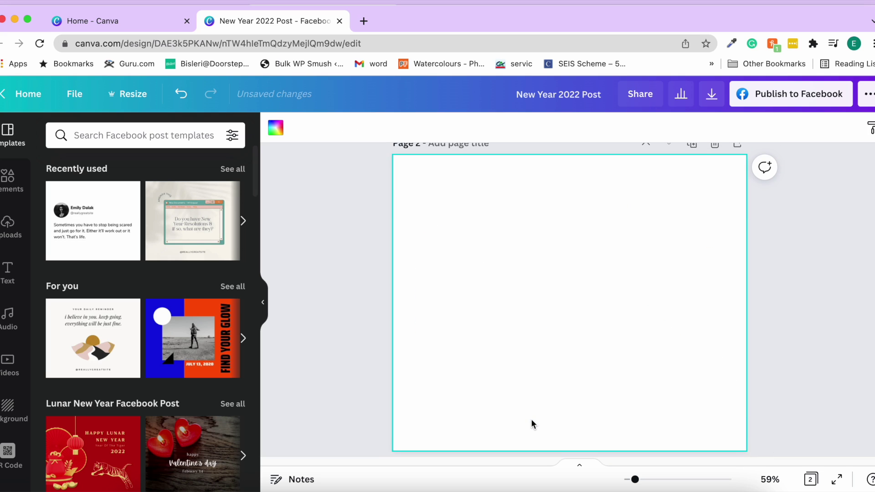
pyautogui.moveTo(635, 481); pyautogui.dragTo(634, 480)
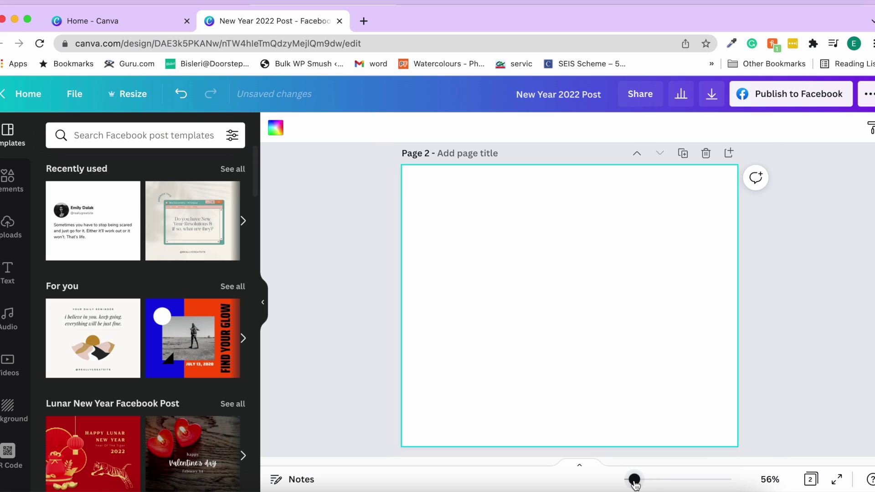
pyautogui.scroll(-3, 122, 346)
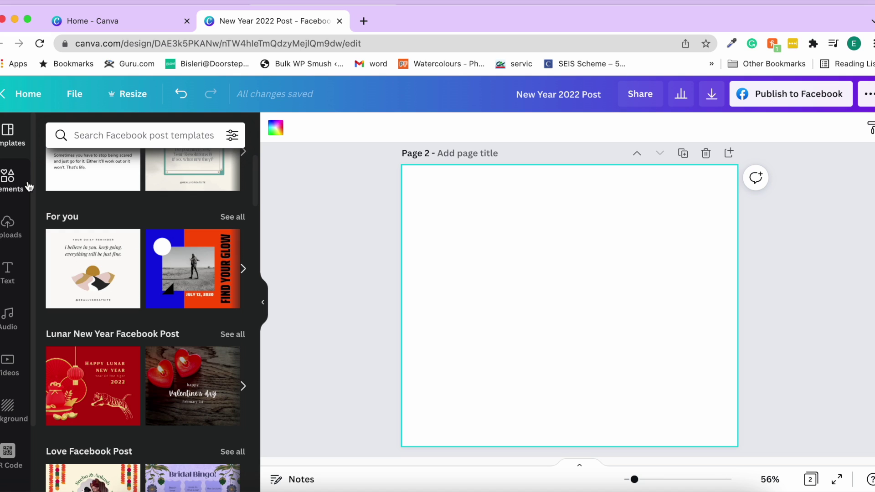
pyautogui.scroll(-3, 21, 218)
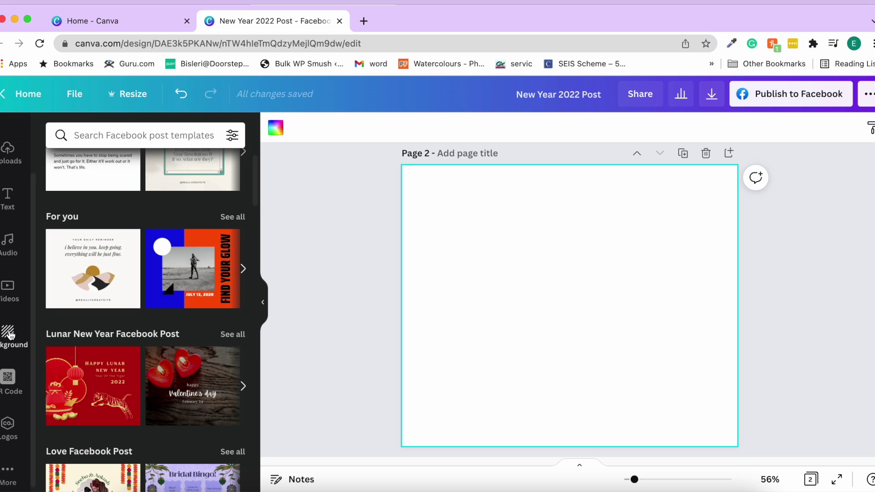
pyautogui.scroll(3, 5, 319)
pyautogui.click(5, 178)
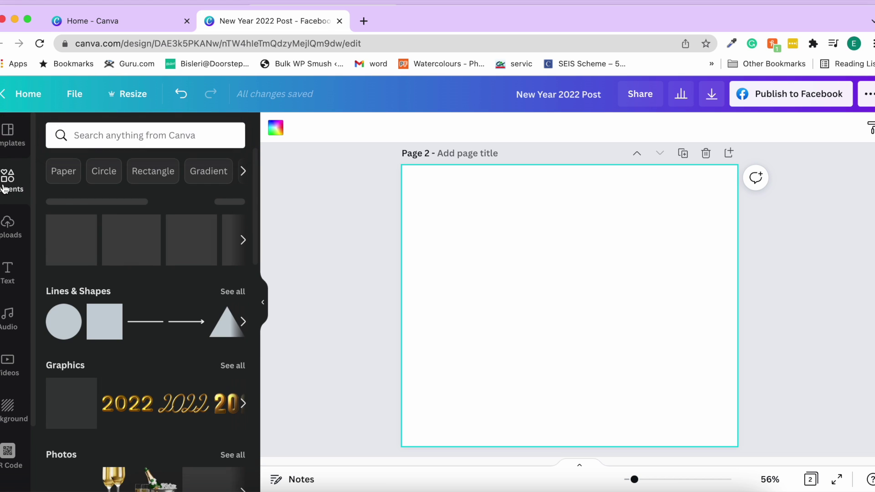
# Search Elements for 'photos', then for 'new year', showing photo results.
pyautogui.click(85, 135)
pyautogui.write('photos')
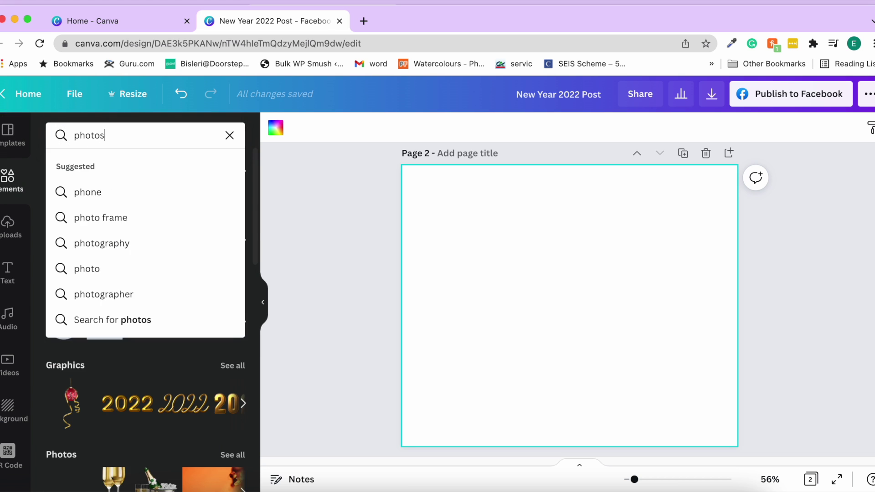
pyautogui.press('Return')
pyautogui.click(95, 168)
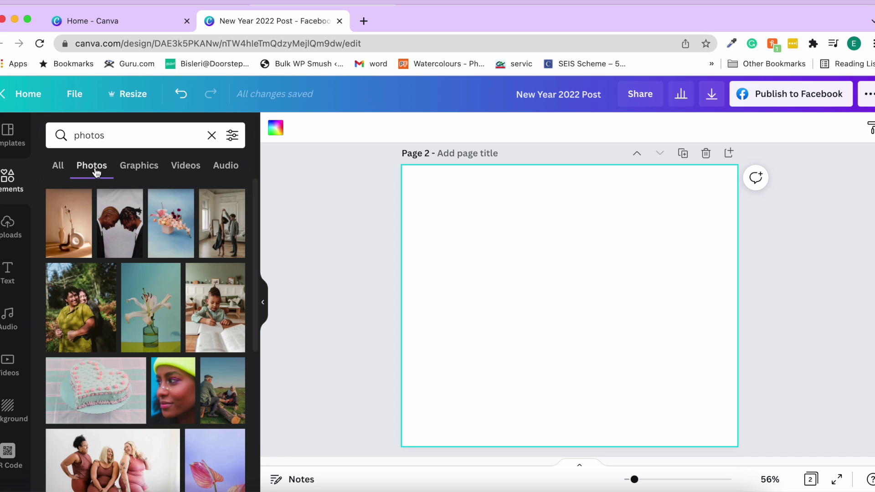
pyautogui.scroll(-3, 121, 271)
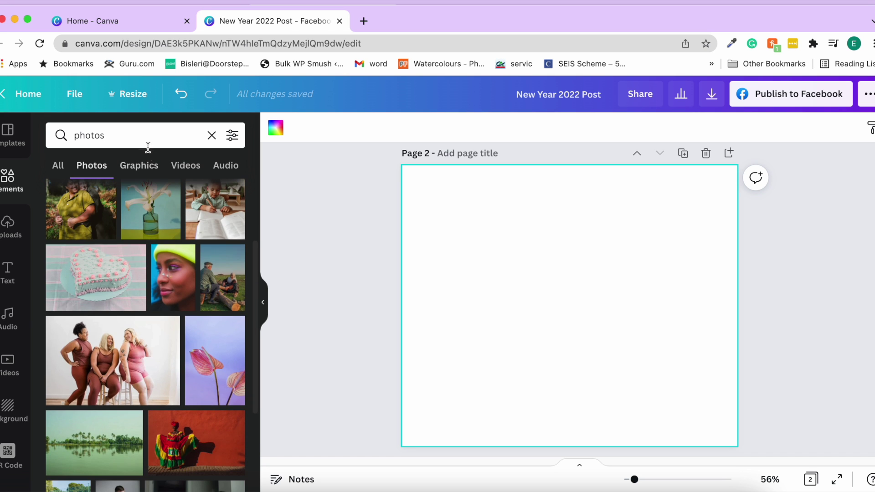
pyautogui.click(143, 139)
pyautogui.press('super+a')
pyautogui.press('BackSpace')
pyautogui.write('new year')
pyautogui.press('Return')
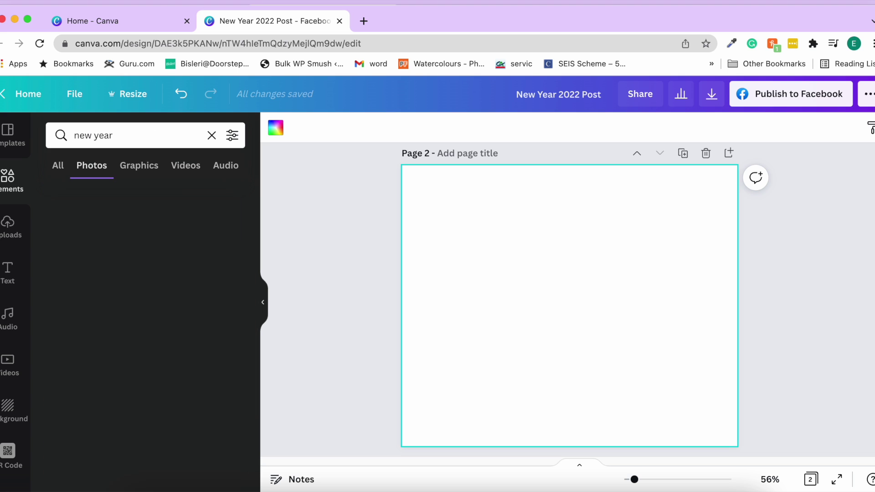
pyautogui.scroll(-5, 96, 319)
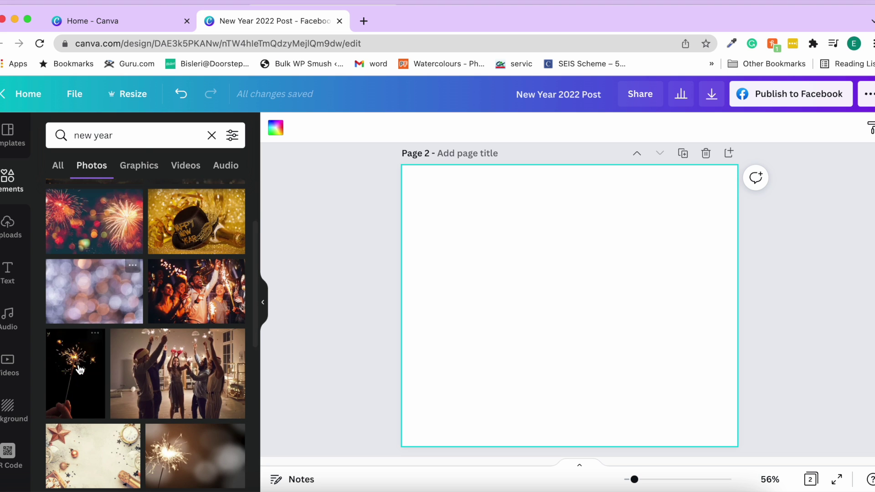
pyautogui.scroll(-2, 95, 322)
pyautogui.scroll(-3, 100, 373)
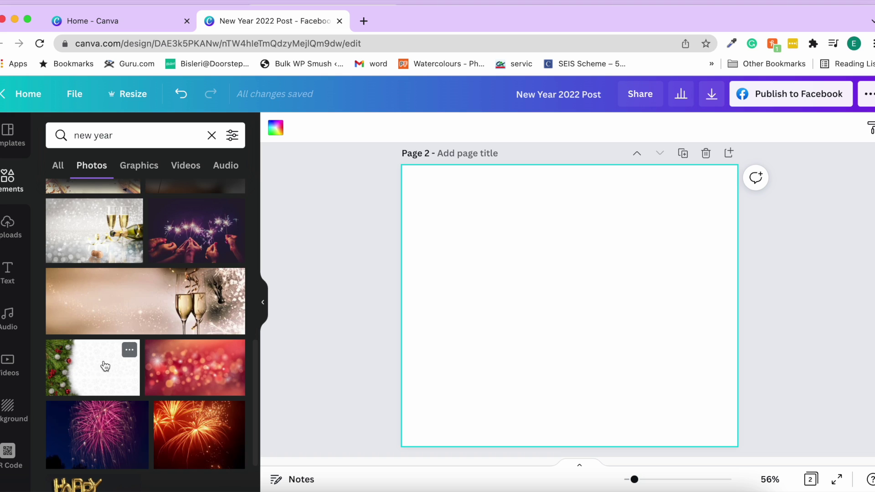
pyautogui.scroll(-4, 105, 366)
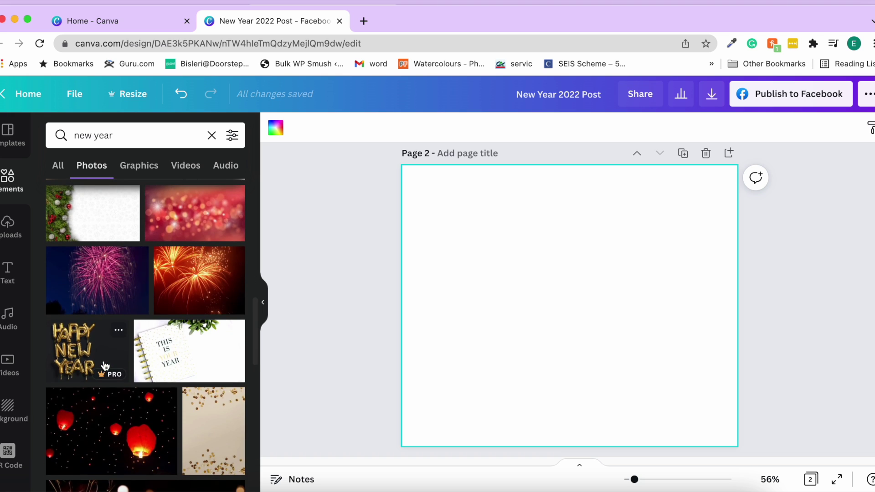
pyautogui.scroll(-3, 109, 360)
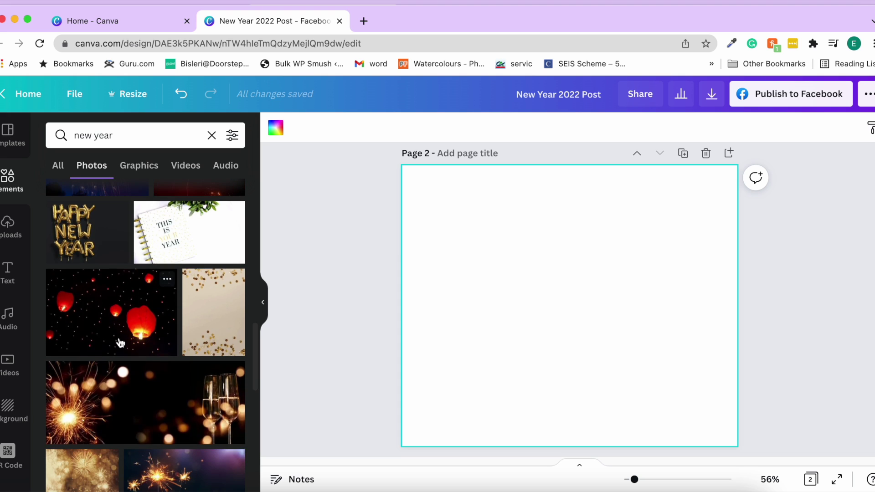
# Swap a sparklers photo for the golden bokeh photo and stretch it to fill page 2.
pyautogui.click(119, 434)
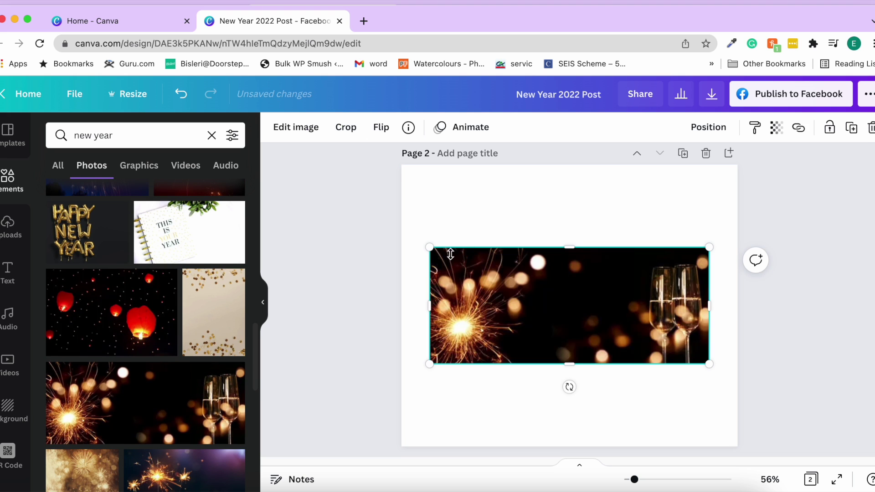
pyautogui.press('super+z')
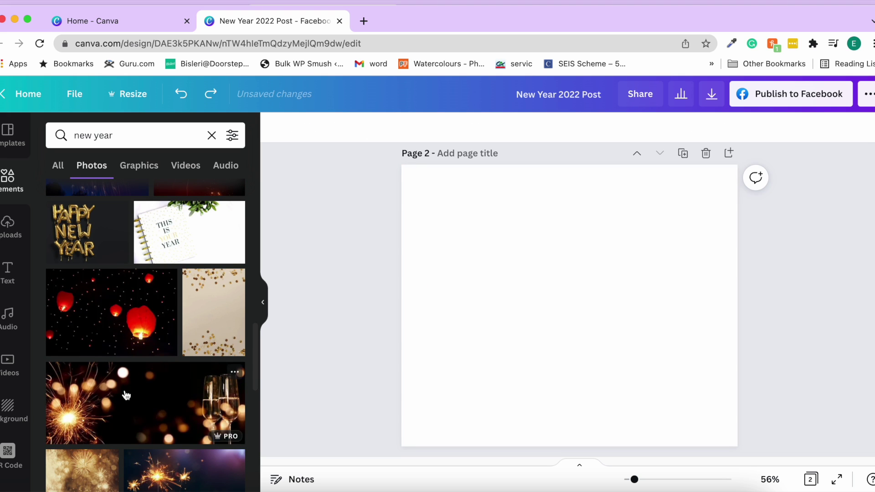
pyautogui.scroll(-6, 126, 395)
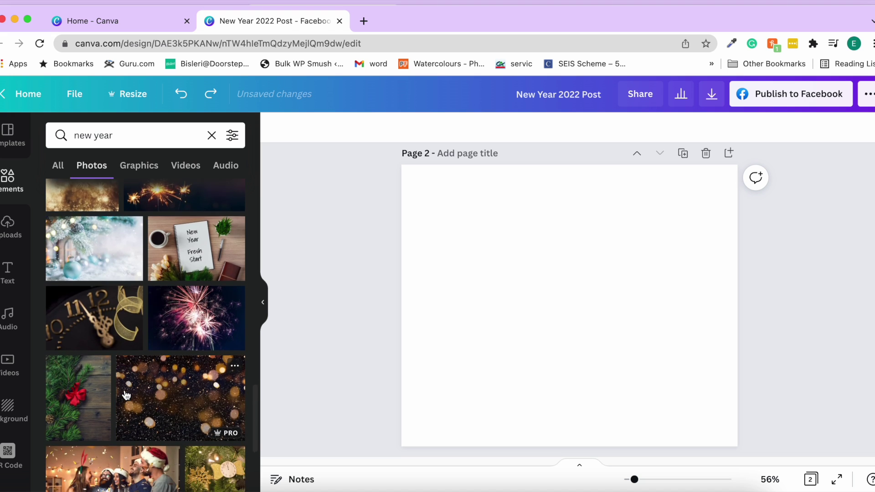
pyautogui.scroll(-1, 126, 395)
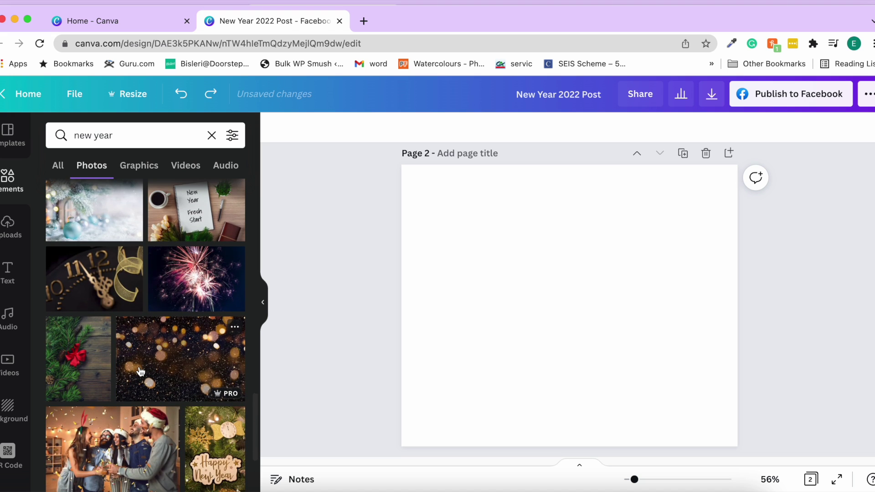
pyautogui.click(141, 371)
pyautogui.moveTo(429, 213); pyautogui.dragTo(374, 130)
pyautogui.moveTo(717, 395); pyautogui.dragTo(779, 449)
pyautogui.click(301, 277)
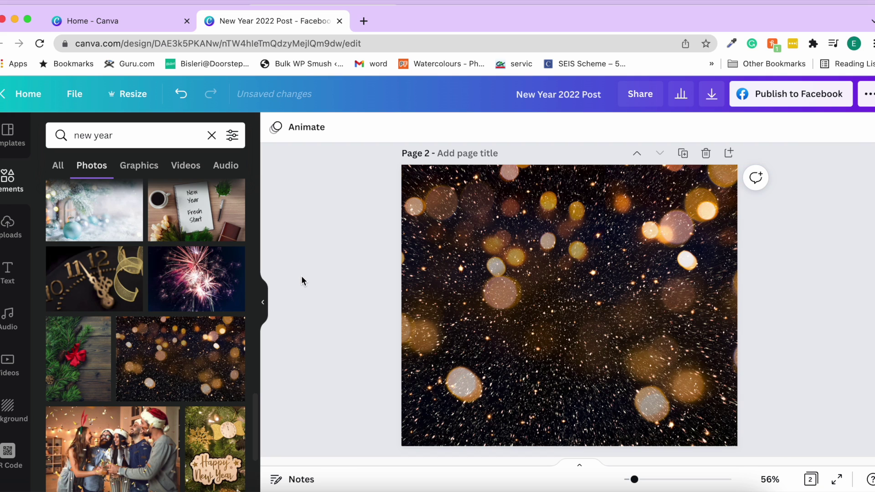
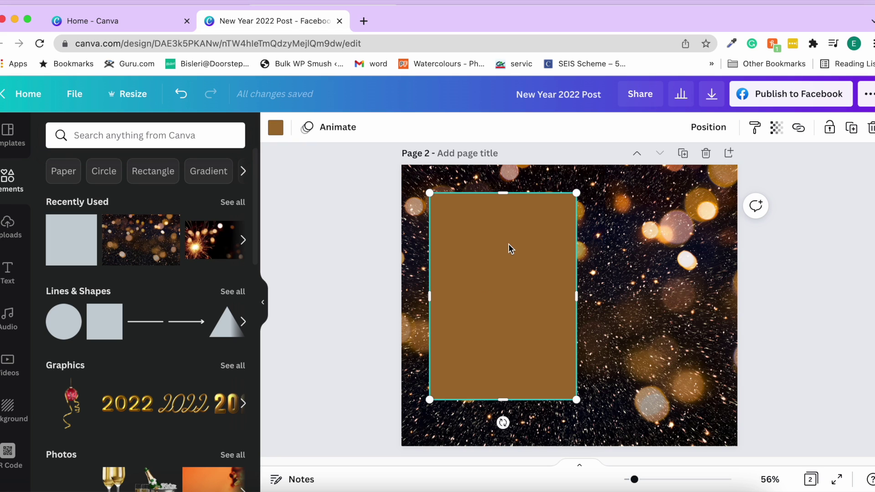
# Lower the rectangle's transparency and recolour it white so the bokeh shows through.
pyautogui.click(769, 135)
pyautogui.moveTo(729, 175); pyautogui.dragTo(709, 179)
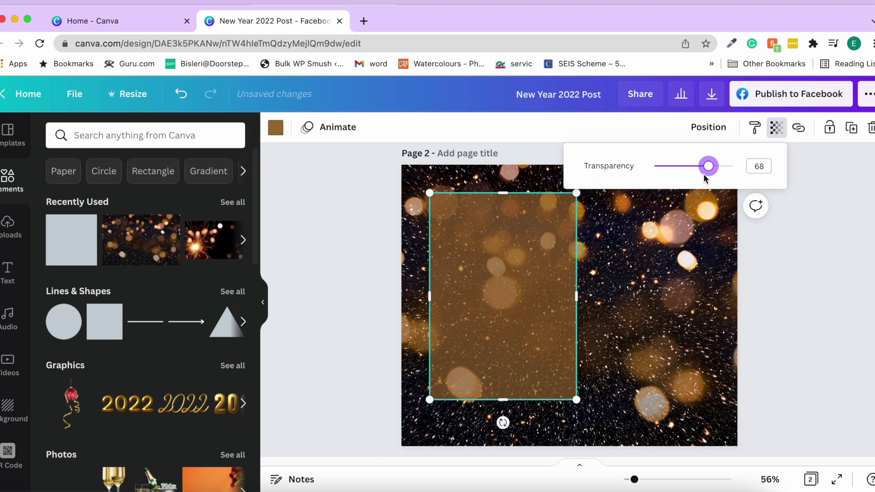
pyautogui.click(275, 128)
pyautogui.click(95, 196)
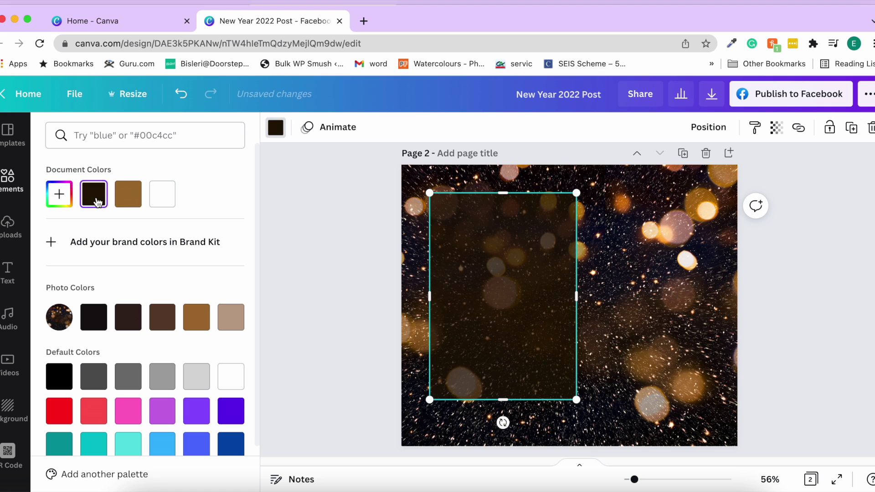
pyautogui.click(164, 200)
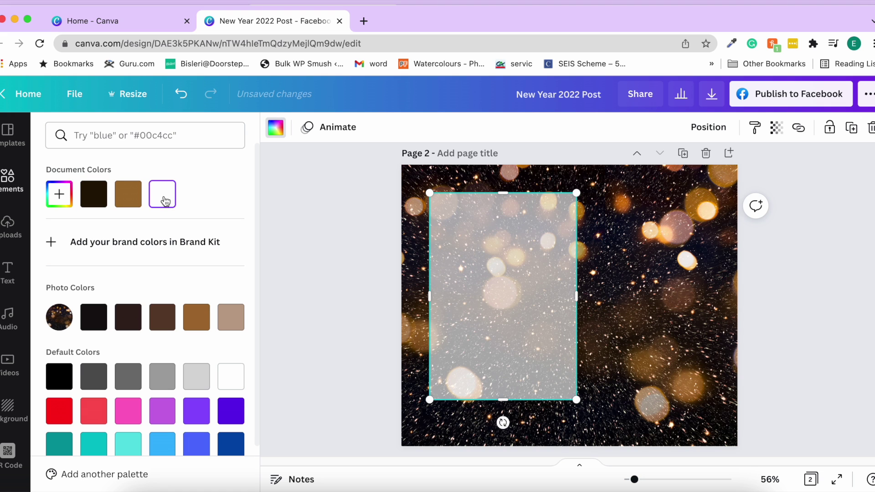
# Leave background cropping unchanged and move the light rectangle slightly lower.
pyautogui.doubleClick(628, 329)
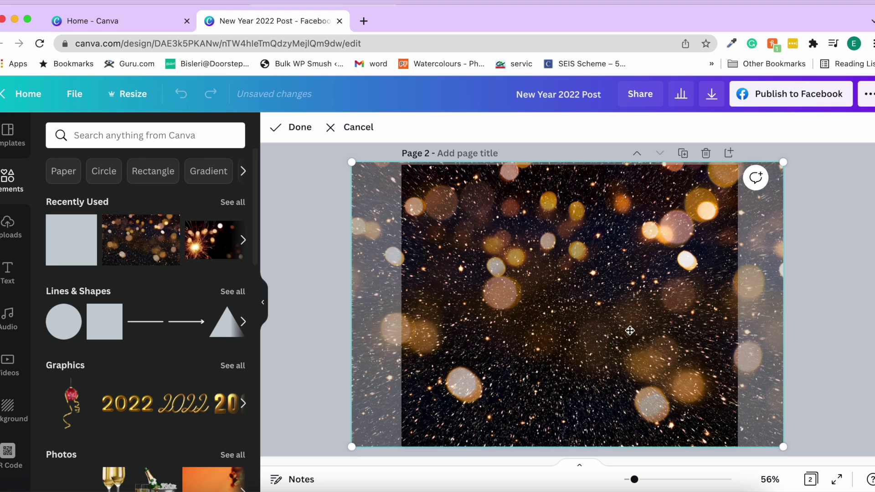
pyautogui.click(319, 267)
pyautogui.moveTo(503, 304)
pyautogui.mouseDown()
pyautogui.moveTo(505, 314)
pyautogui.moveTo(505, 305)
pyautogui.moveTo(506, 314)
pyautogui.moveTo(504, 306)
pyautogui.moveTo(574, 312)
pyautogui.moveTo(511, 310)
pyautogui.mouseUp()
# Add the champagne bucket photo, enlarge it and place it on the right of page 2.
pyautogui.scroll(-1, 132, 322)
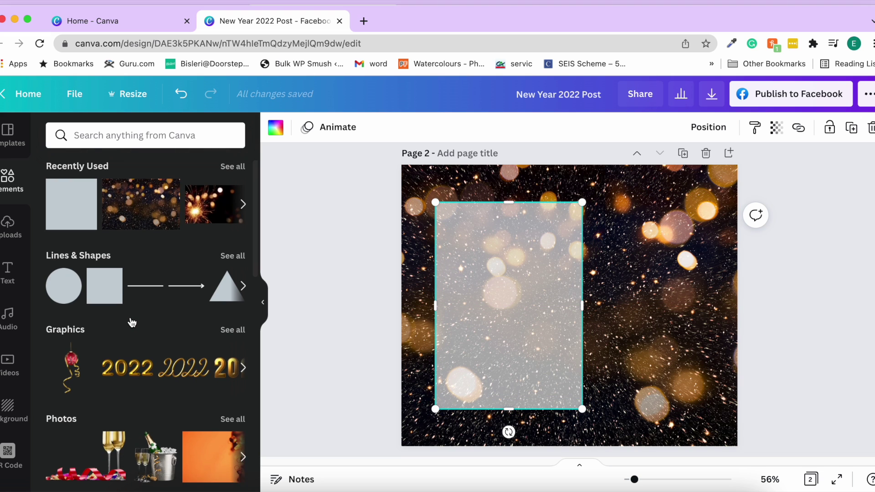
pyautogui.scroll(-3, 132, 322)
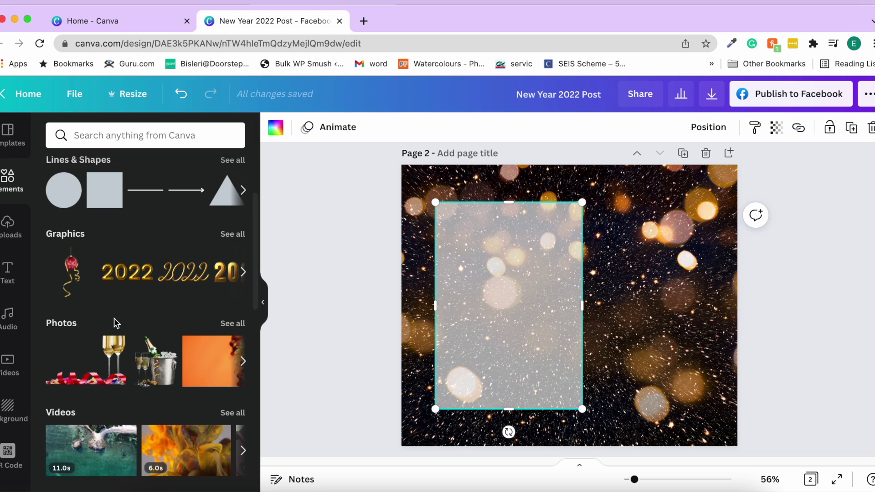
pyautogui.scroll(-1, 113, 318)
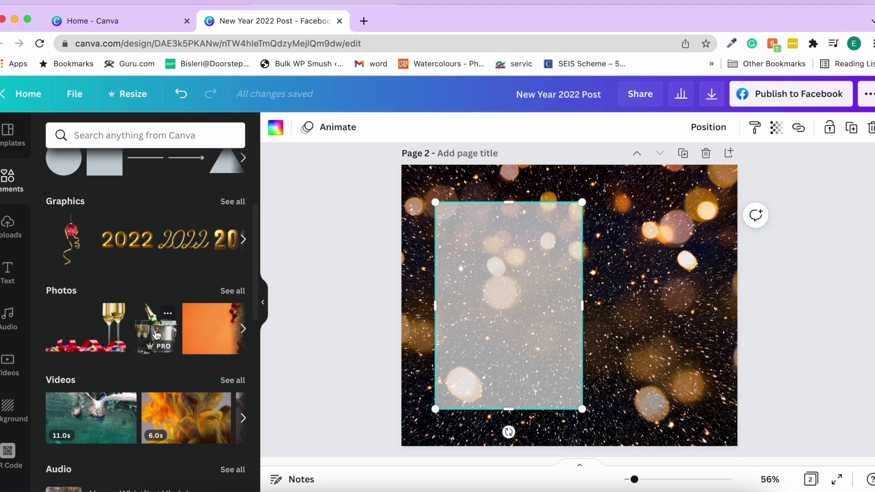
pyautogui.scroll(-1, 156, 335)
pyautogui.click(153, 314)
pyautogui.moveTo(581, 320); pyautogui.dragTo(551, 311)
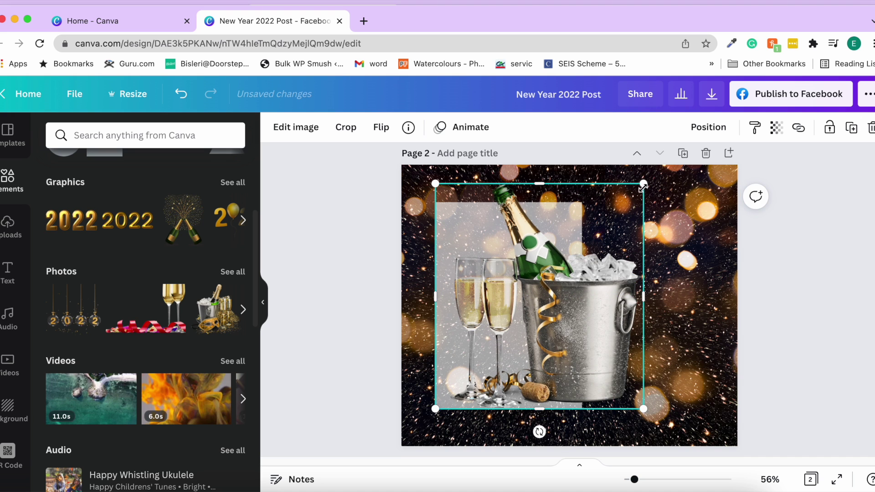
pyautogui.moveTo(642, 185); pyautogui.dragTo(660, 168)
pyautogui.moveTo(603, 277); pyautogui.dragTo(630, 287)
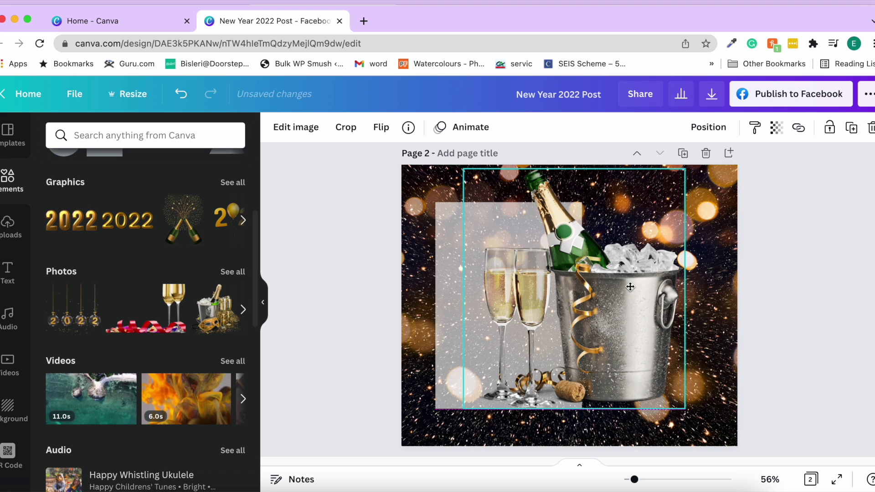
pyautogui.click(810, 314)
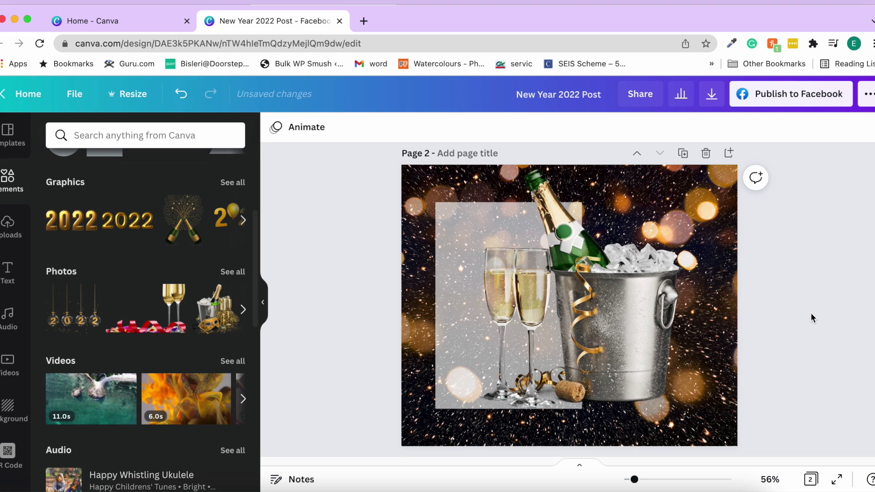
pyautogui.moveTo(627, 325); pyautogui.dragTo(654, 326)
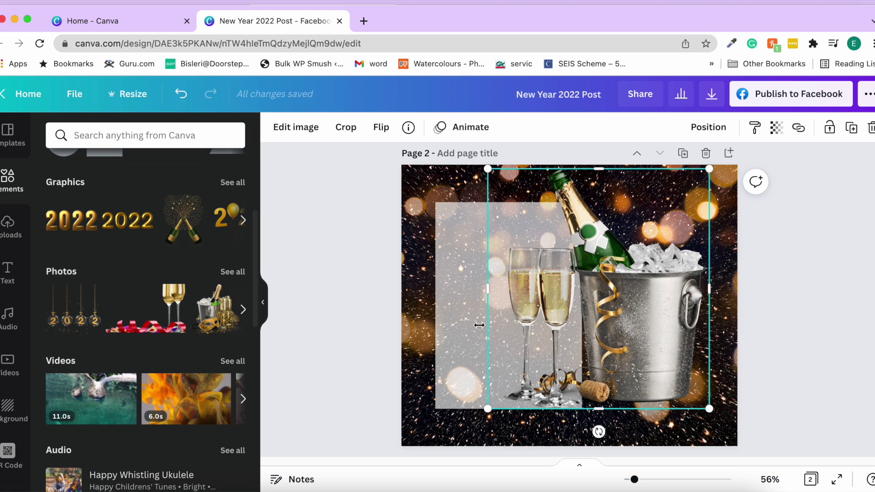
# Shrink and reposition the champagne photo slightly, and make the translucent rectangle a bit smaller.
pyautogui.click(454, 327)
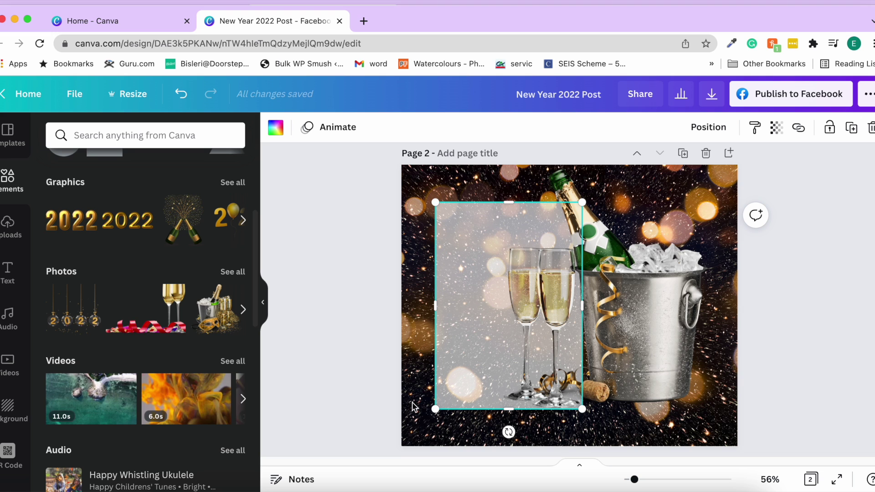
pyautogui.click(517, 246)
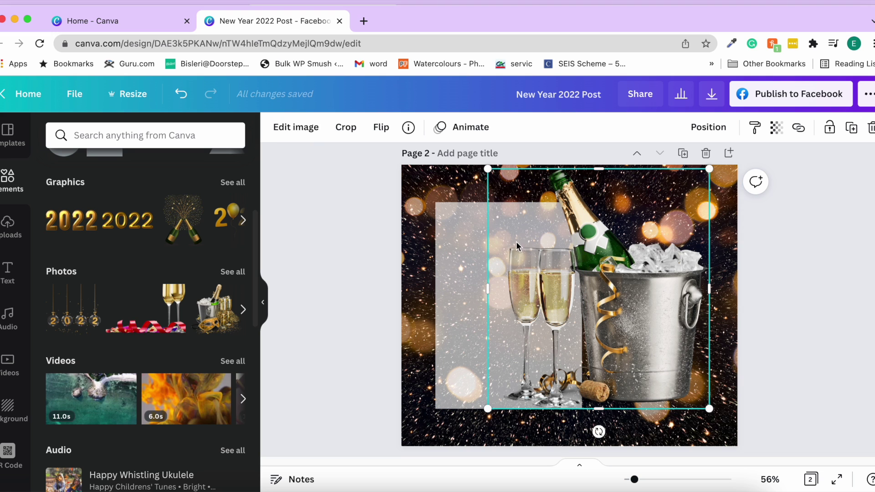
pyautogui.moveTo(488, 172); pyautogui.dragTo(518, 201)
pyautogui.click(461, 221)
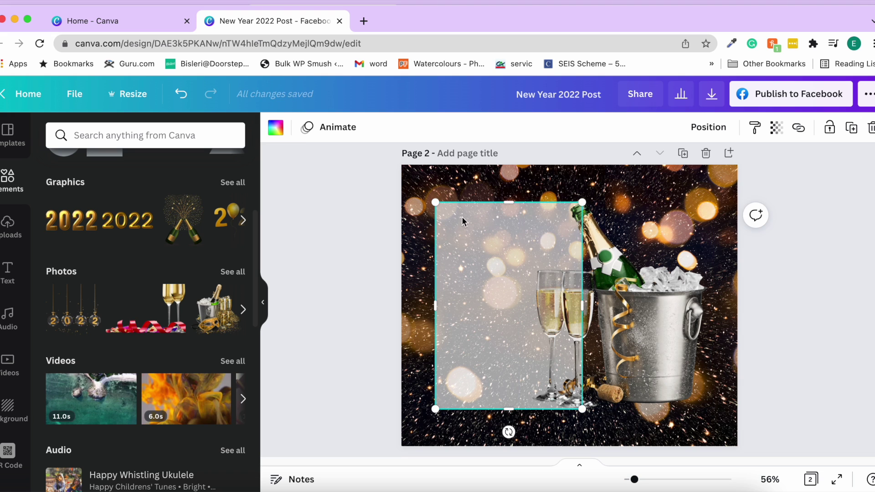
pyautogui.moveTo(434, 209); pyautogui.dragTo(447, 220)
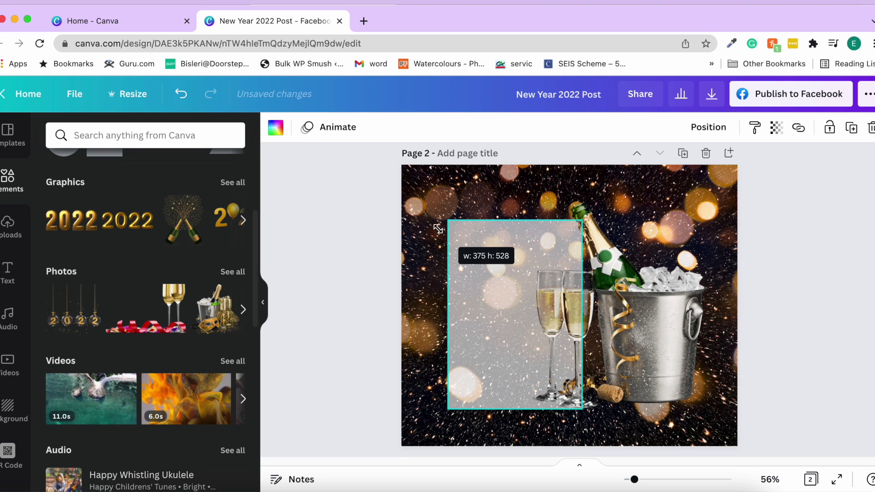
pyautogui.click(496, 198)
pyautogui.moveTo(520, 203); pyautogui.dragTo(501, 186)
# Widen the translucent rectangle to the right and further left behind the photo.
pyautogui.click(489, 302)
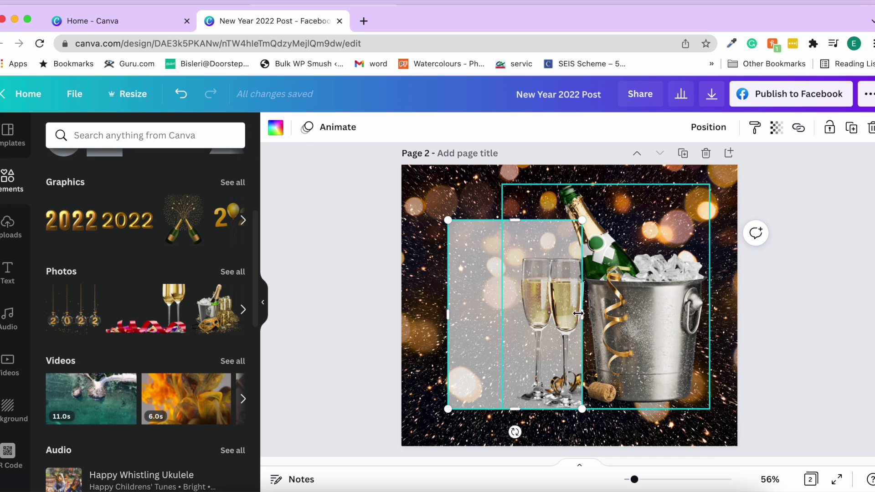
pyautogui.moveTo(582, 314); pyautogui.dragTo(656, 343)
pyautogui.moveTo(448, 318); pyautogui.dragTo(410, 318)
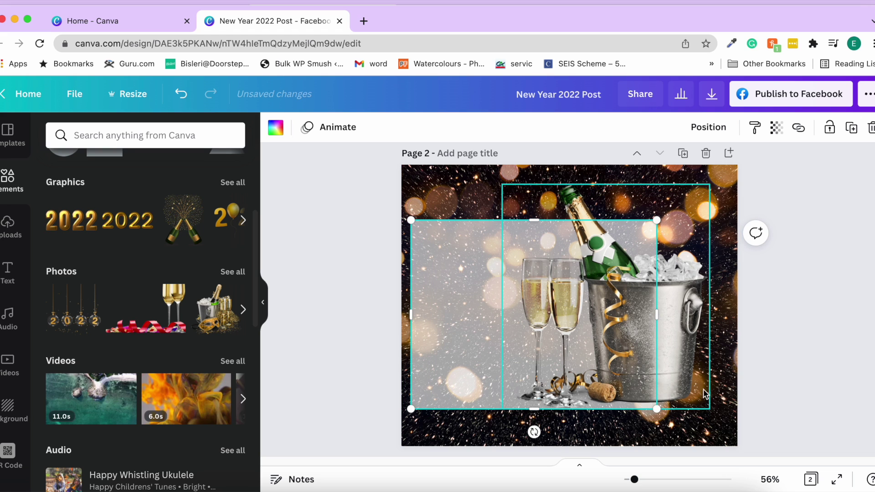
pyautogui.click(683, 364)
pyautogui.click(790, 389)
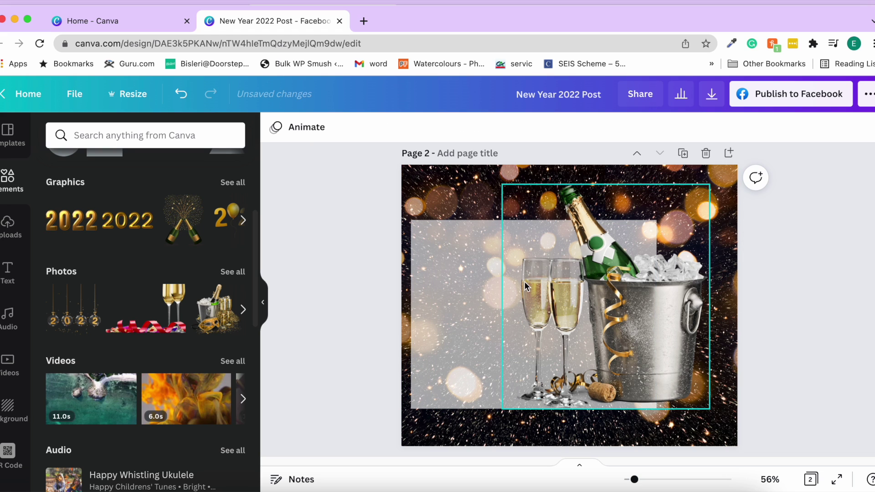
pyautogui.scroll(-3, 210, 363)
pyautogui.scroll(7, 211, 365)
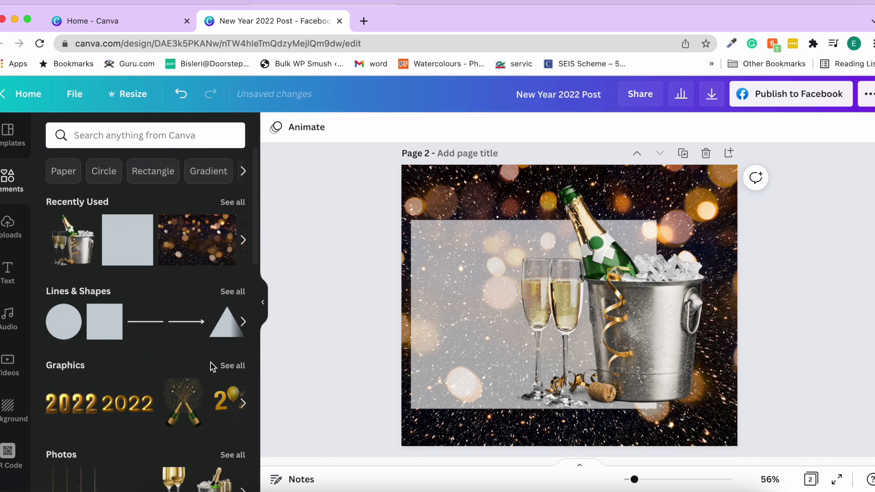
# Search the text designs for 'happy new year' and add the HAPPY NEW YEAR design.
pyautogui.click(9, 273)
pyautogui.scroll(-6, 89, 261)
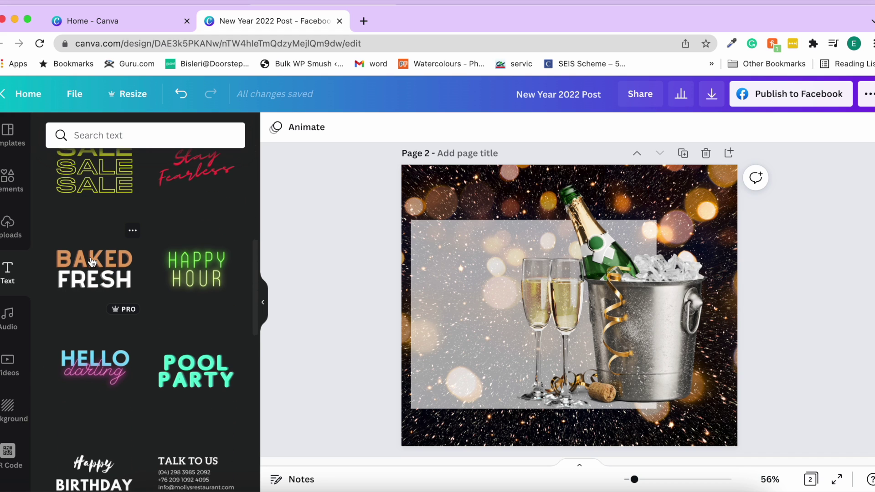
pyautogui.scroll(-1, 92, 261)
pyautogui.scroll(-8, 127, 321)
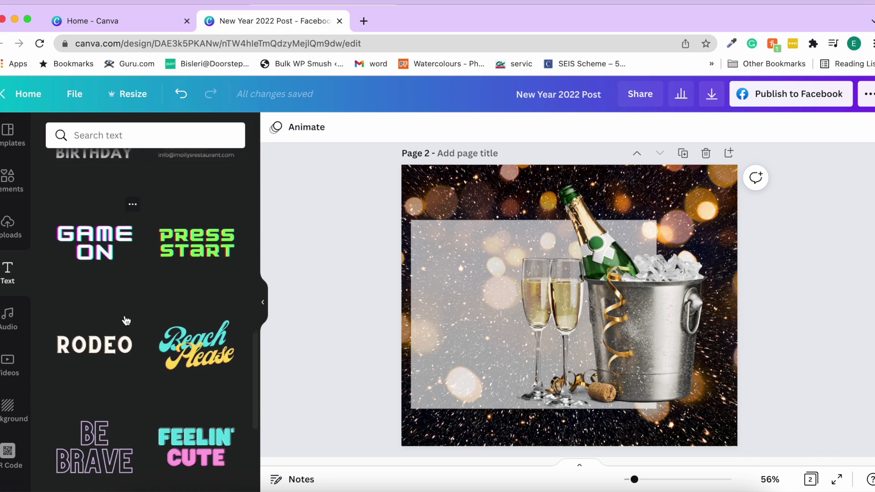
pyautogui.click(130, 136)
pyautogui.write('hap')
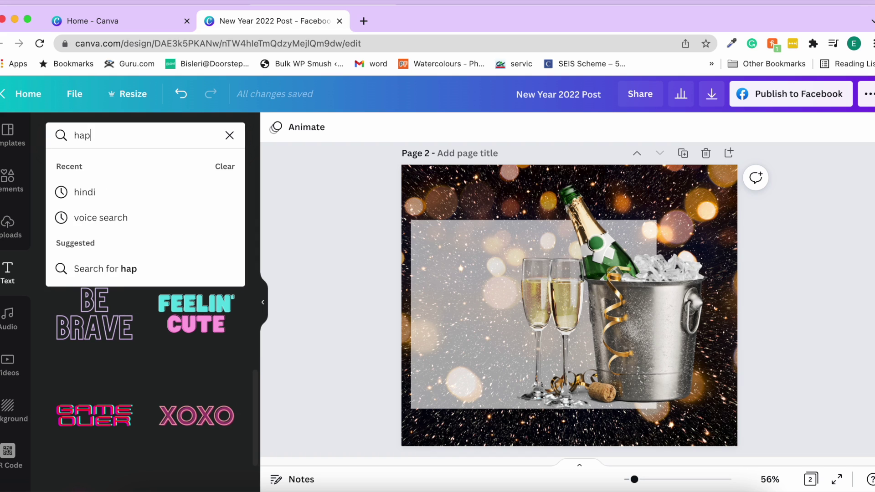
pyautogui.write('pyt new year')
pyautogui.press('Return')
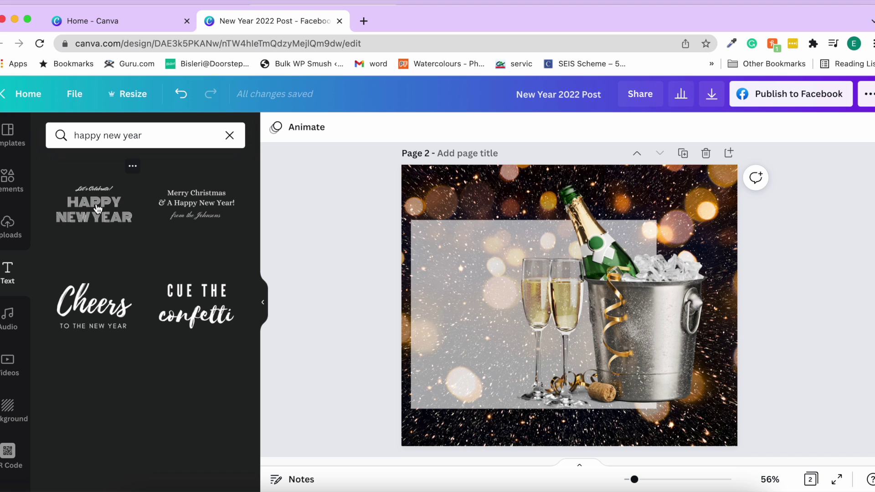
pyautogui.click(97, 207)
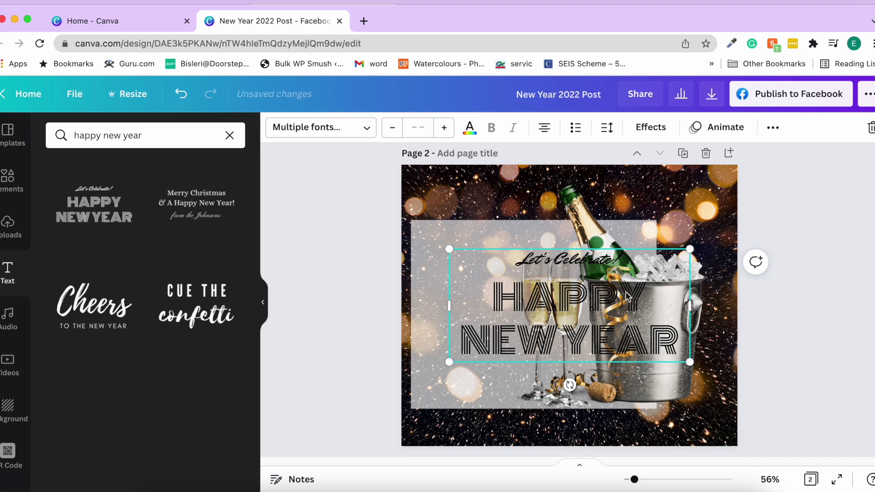
# Narrow the HAPPY NEW YEAR text box, reduce its font size to 45 and move it left.
pyautogui.moveTo(682, 301); pyautogui.dragTo(606, 305)
pyautogui.click(391, 128)
pyautogui.click(391, 128)
pyautogui.click(391, 129)
pyautogui.click(391, 129)
pyautogui.click(391, 129)
pyautogui.moveTo(551, 284); pyautogui.dragTo(515, 280)
pyautogui.click(391, 128)
pyautogui.click(391, 128)
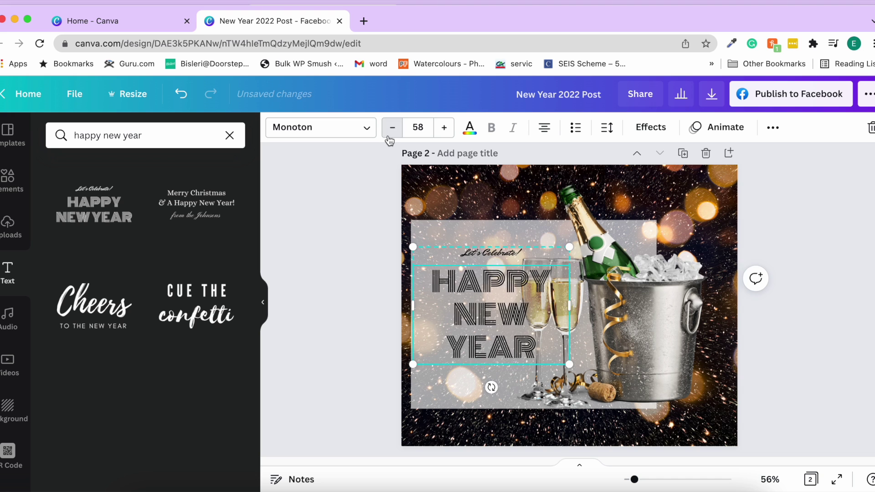
pyautogui.click(391, 128)
pyautogui.click(391, 128)
pyautogui.click(392, 128)
pyautogui.click(391, 128)
pyautogui.click(391, 128)
pyautogui.click(390, 136)
pyautogui.click(390, 136)
pyautogui.click(390, 135)
pyautogui.click(390, 136)
pyautogui.click(389, 136)
pyautogui.click(389, 136)
pyautogui.click(390, 135)
pyautogui.click(389, 135)
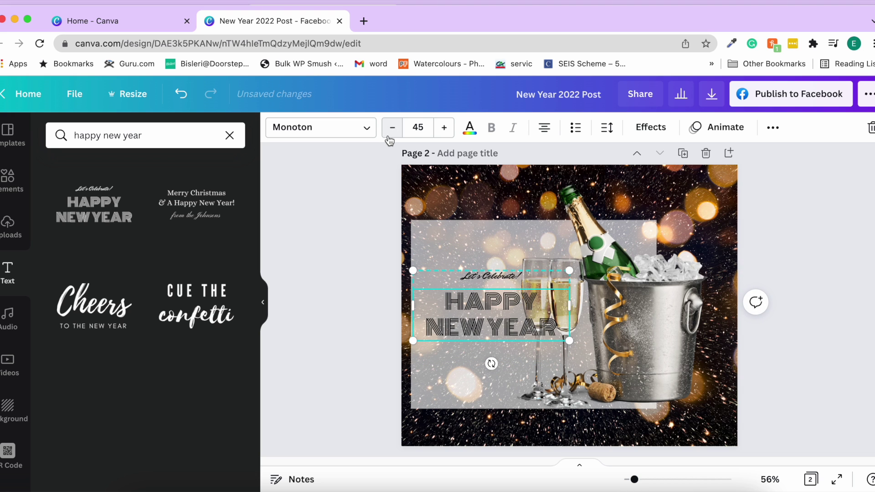
# Rotate the text -90° to run vertically, place it on the panel and set size 52.
pyautogui.moveTo(491, 363); pyautogui.dragTo(562, 307)
pyautogui.moveTo(493, 324); pyautogui.dragTo(465, 333)
pyautogui.click(444, 127)
pyautogui.click(444, 127)
pyautogui.click(445, 127)
pyautogui.click(446, 128)
pyautogui.click(392, 128)
pyautogui.click(392, 128)
# Make the vertical text box taller, fine-tune its position, and select all its text.
pyautogui.moveTo(462, 394); pyautogui.dragTo(463, 404)
pyautogui.moveTo(465, 237); pyautogui.dragTo(464, 223)
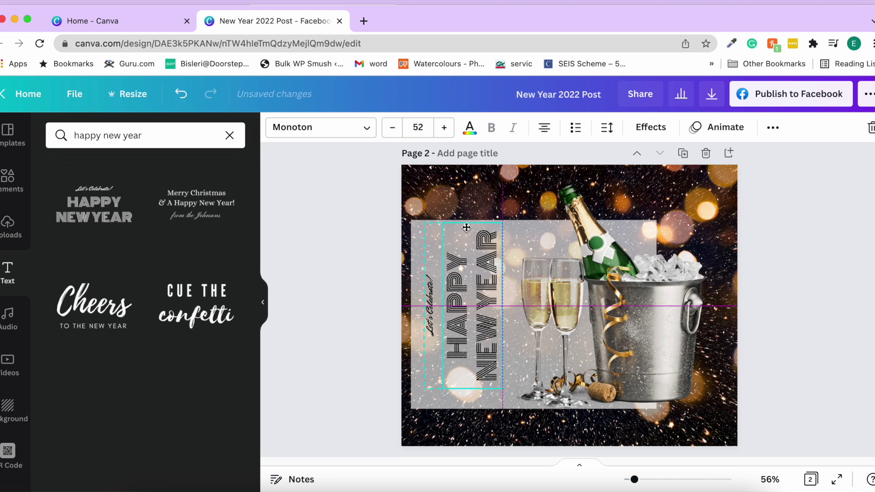
pyautogui.moveTo(526, 305); pyautogui.dragTo(526, 305)
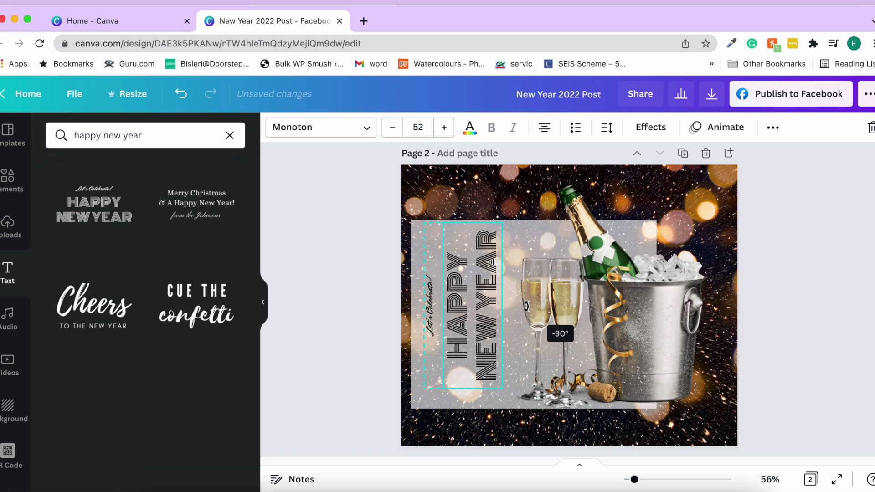
pyautogui.moveTo(458, 302); pyautogui.dragTo(457, 311)
pyautogui.doubleClick(458, 311)
# Change the HAPPY NEW YEAR font to Anton and set its letter spacing to 67.
pyautogui.click(347, 132)
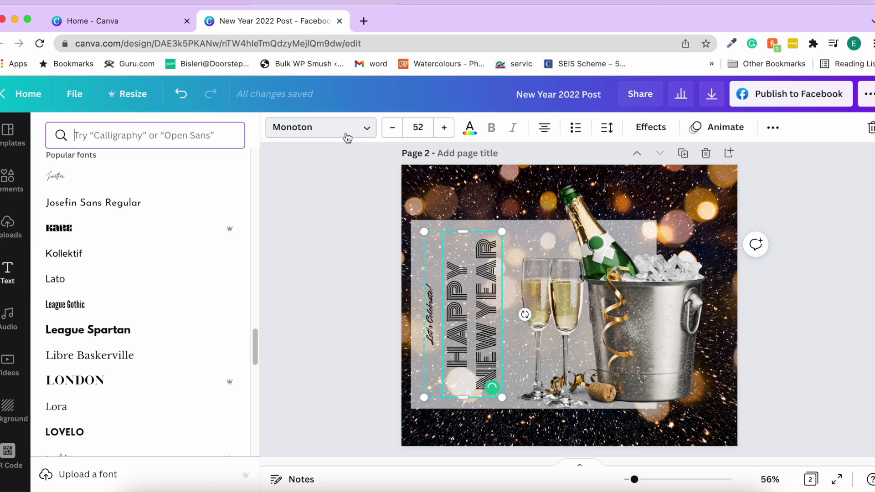
pyautogui.scroll(10, 98, 270)
pyautogui.scroll(2, 98, 270)
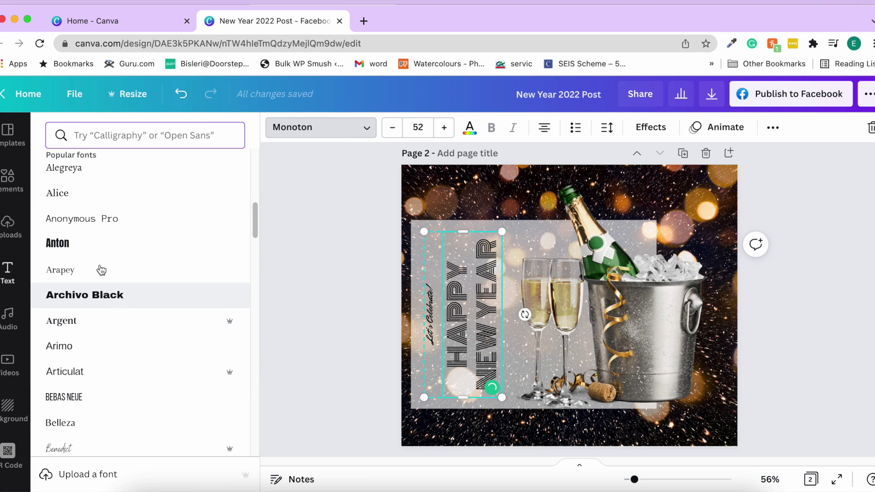
pyautogui.click(90, 251)
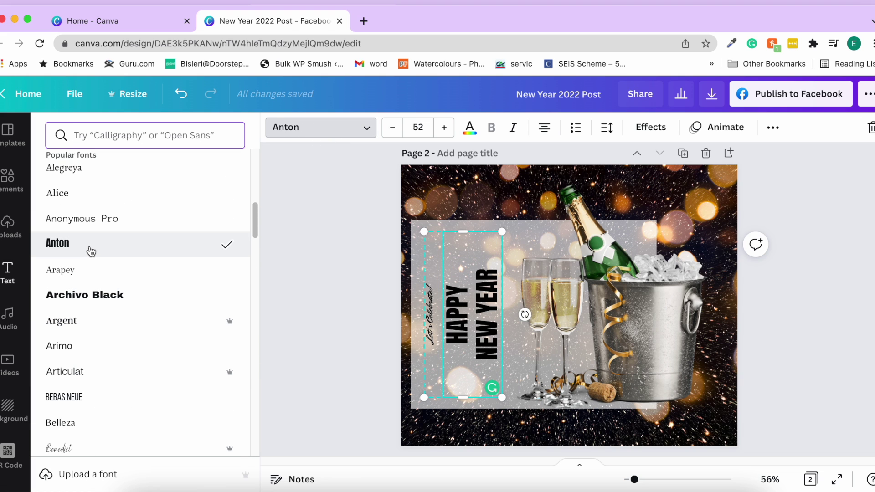
pyautogui.click(641, 128)
pyautogui.click(609, 128)
pyautogui.moveTo(712, 173)
pyautogui.mouseDown()
pyautogui.moveTo(729, 173)
pyautogui.moveTo(713, 176)
pyautogui.mouseUp()
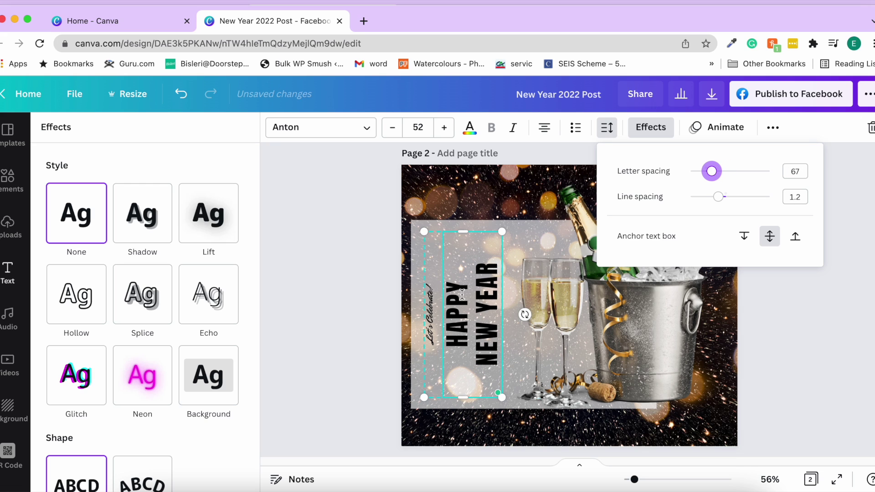
# Recolour the HAPPY NEW YEAR text dark brown from the photo colours.
pyautogui.click(469, 128)
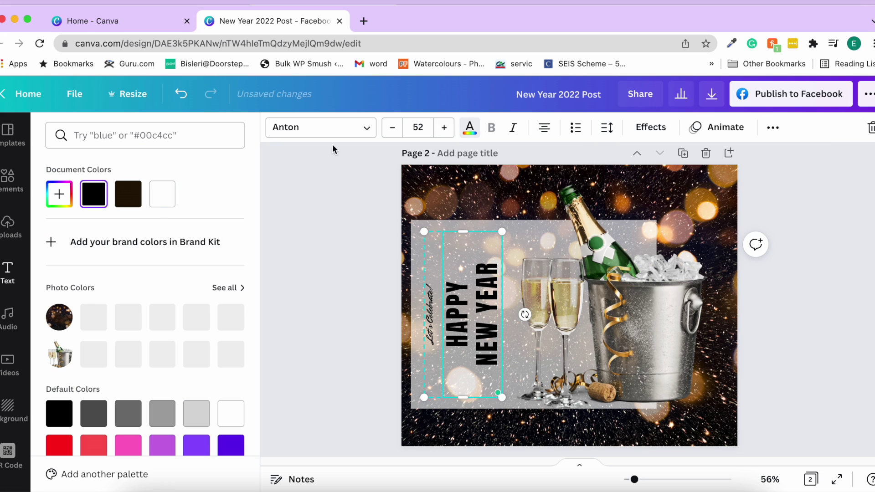
pyautogui.click(162, 194)
pyautogui.click(96, 199)
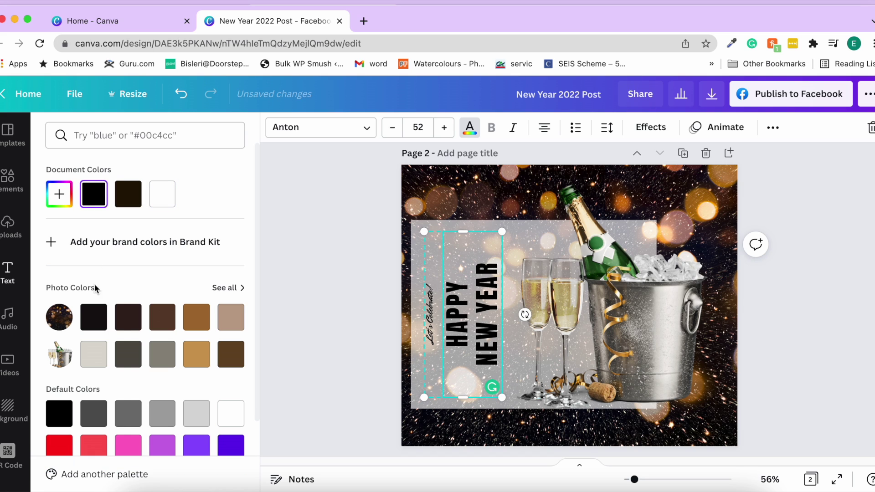
pyautogui.click(94, 317)
pyautogui.click(135, 315)
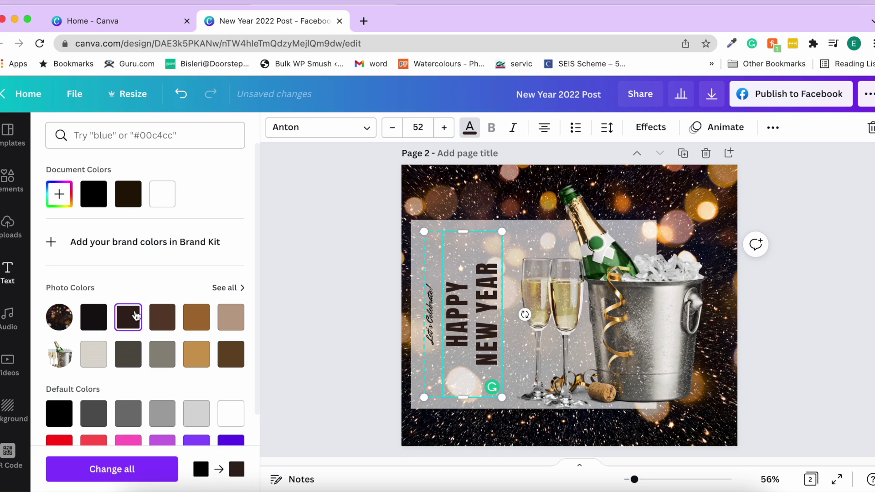
pyautogui.click(510, 172)
pyautogui.click(7, 182)
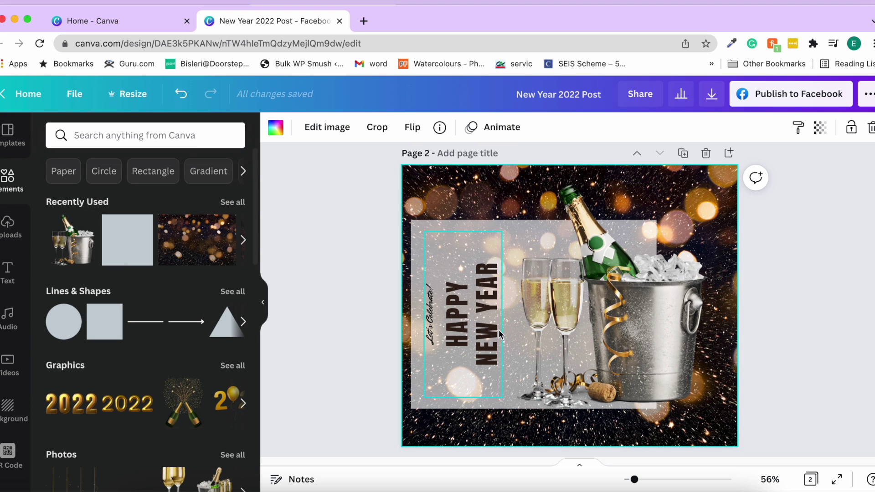
pyautogui.click(481, 329)
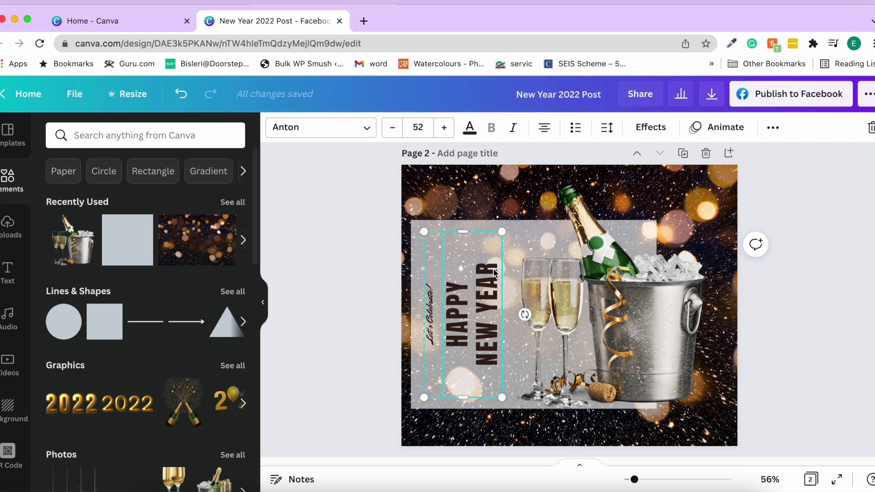
pyautogui.click(773, 128)
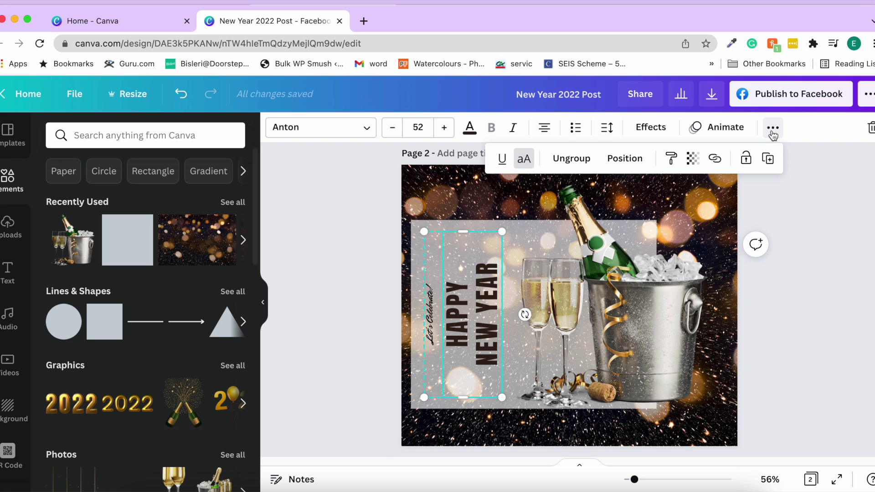
pyautogui.click(773, 129)
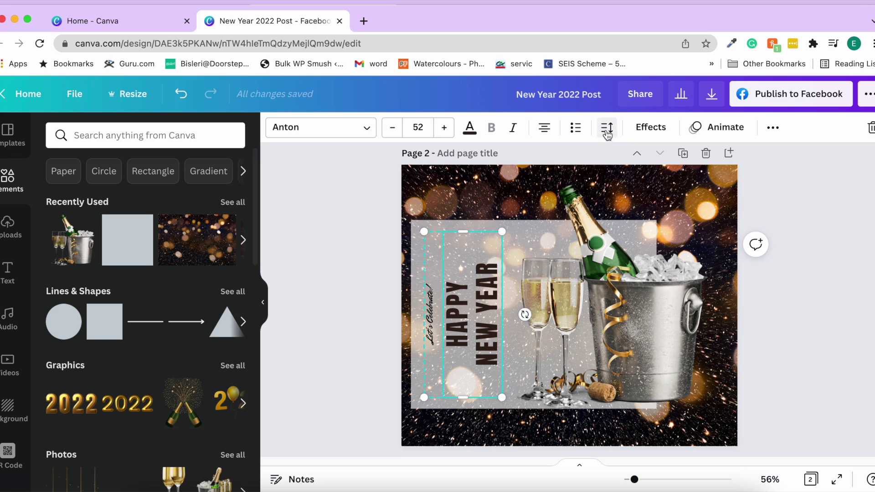
pyautogui.rightClick(460, 266)
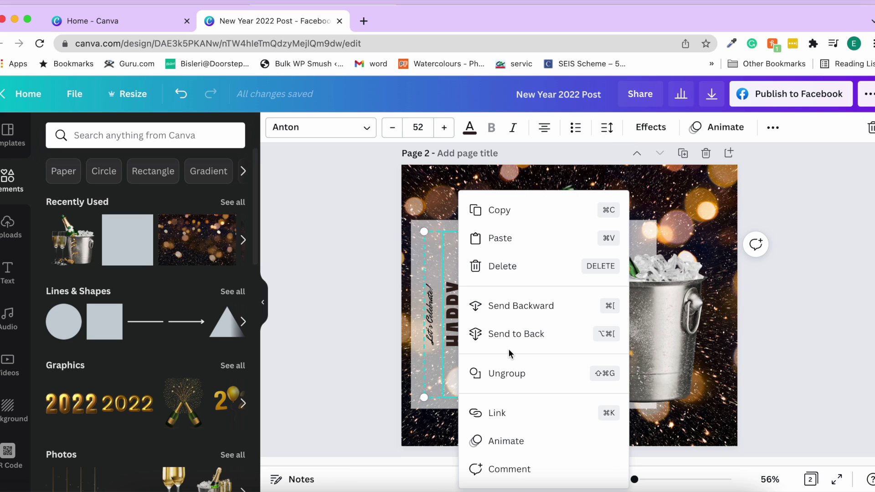
pyautogui.click(440, 363)
pyautogui.click(526, 223)
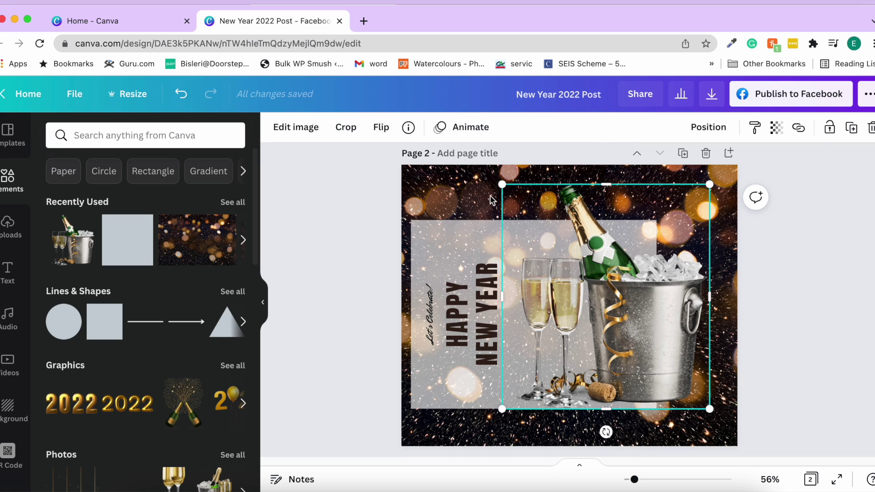
pyautogui.click(487, 198)
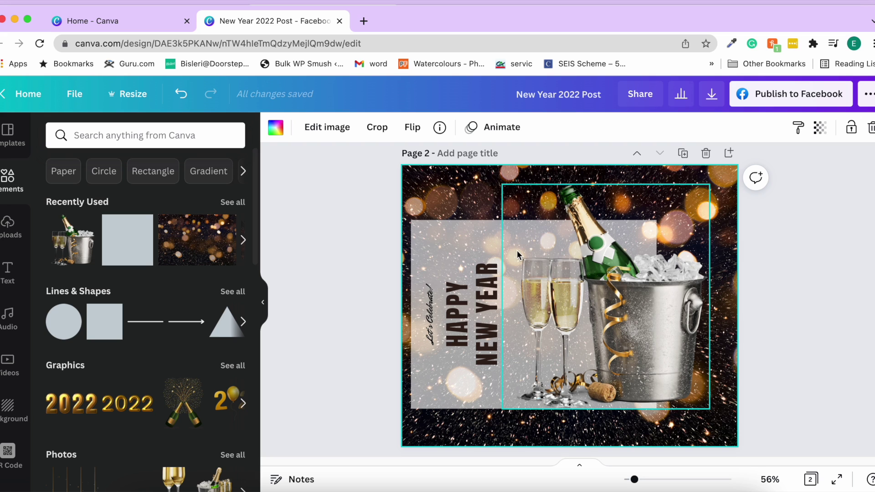
pyautogui.click(586, 239)
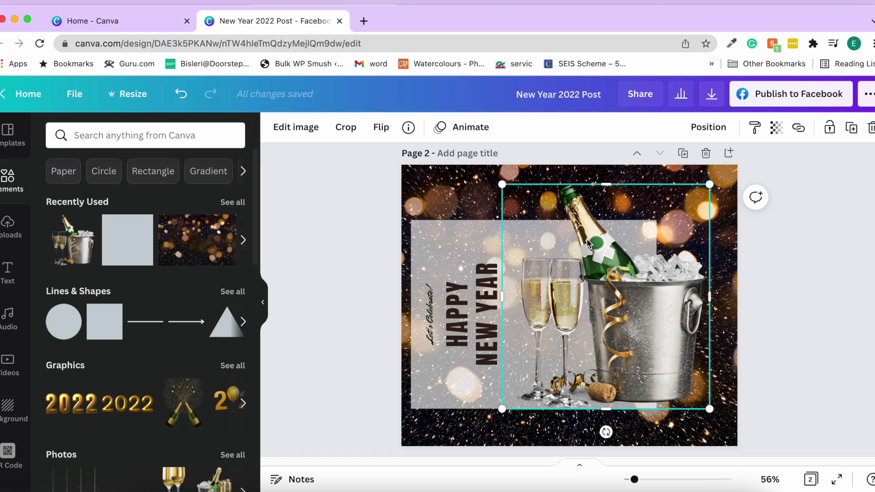
pyautogui.rightClick(586, 239)
pyautogui.click(542, 266)
pyautogui.rightClick(542, 266)
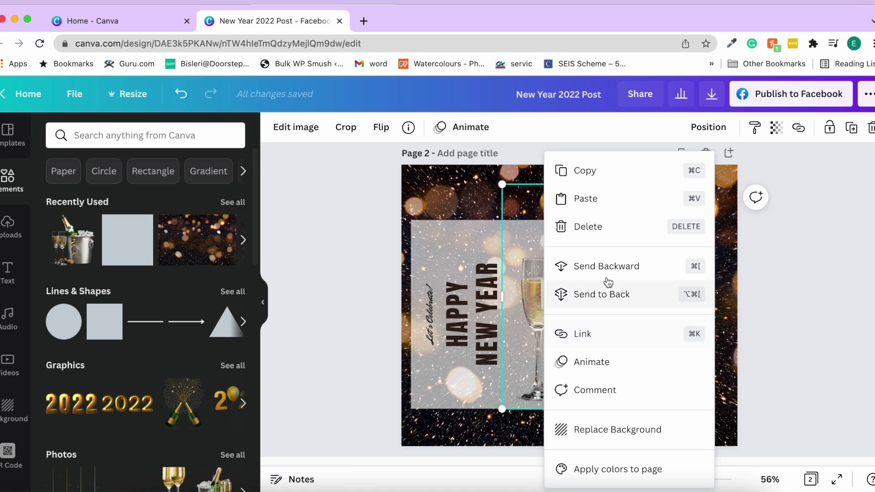
pyautogui.click(594, 294)
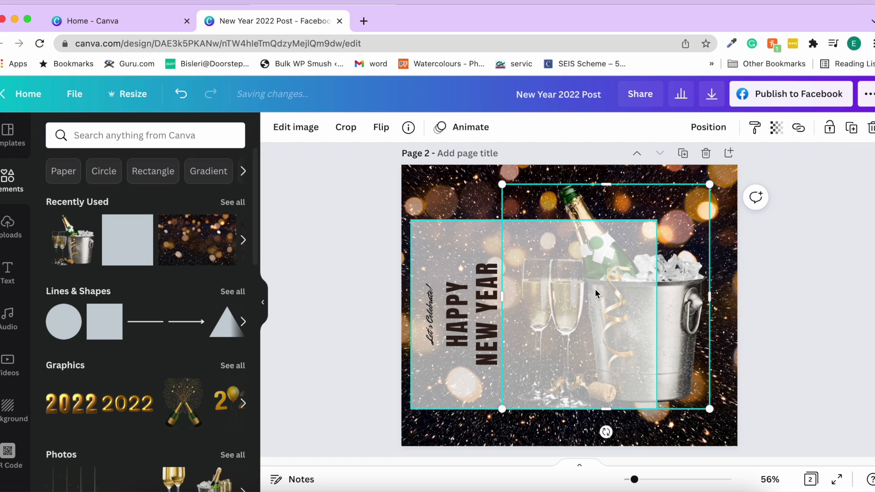
pyautogui.rightClick(668, 302)
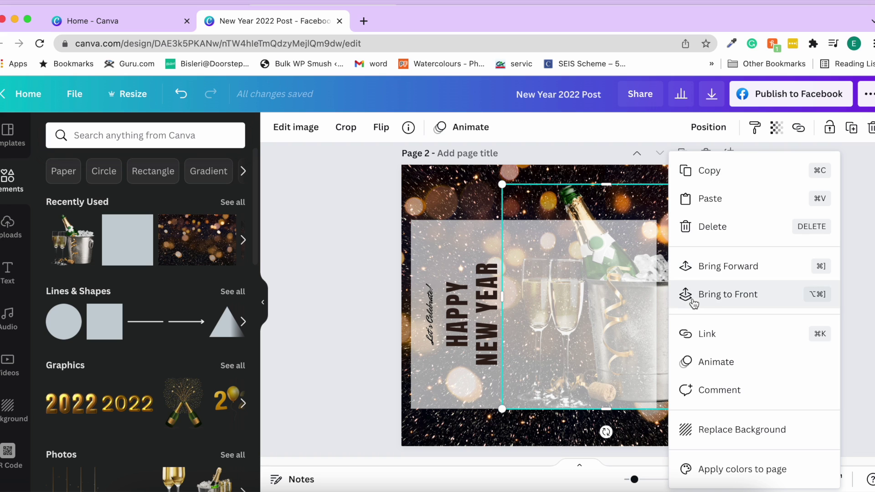
pyautogui.click(703, 273)
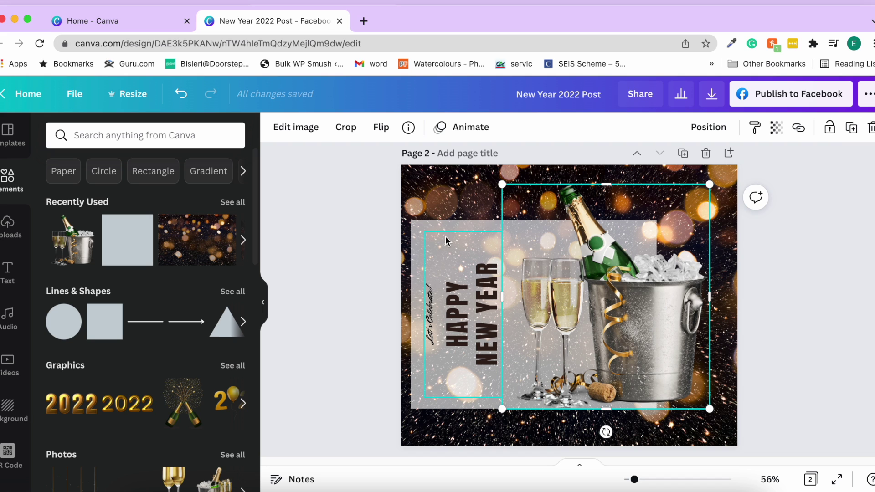
pyautogui.scroll(-1, 102, 411)
# Add the scalloped photo frame, move it to the lower left and shrink it to about 208 px square.
pyautogui.scroll(1, 103, 411)
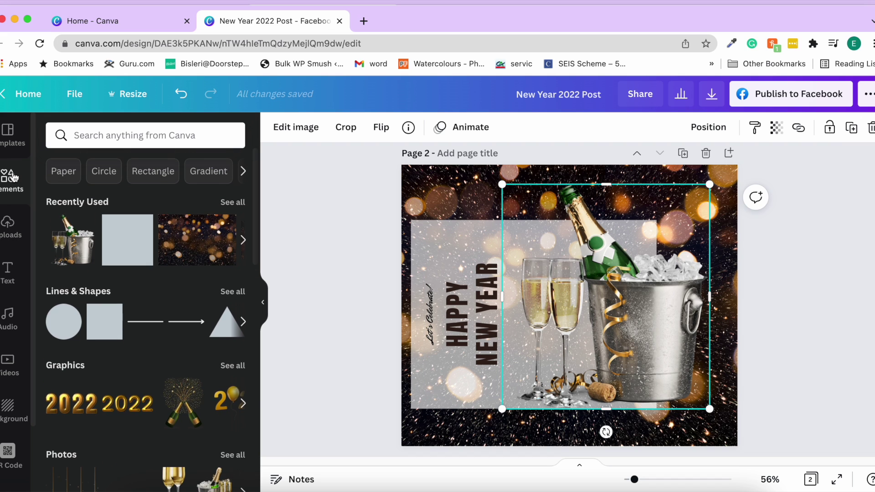
pyautogui.scroll(-3, 64, 278)
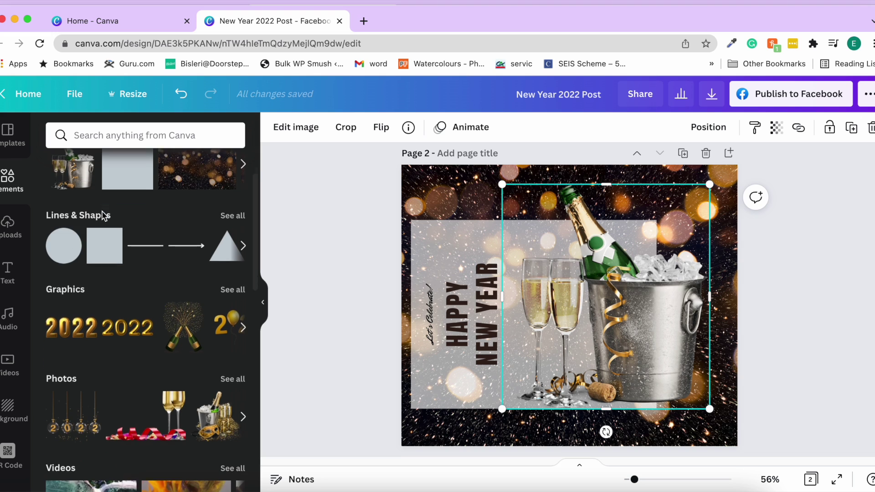
pyautogui.scroll(-4, 108, 338)
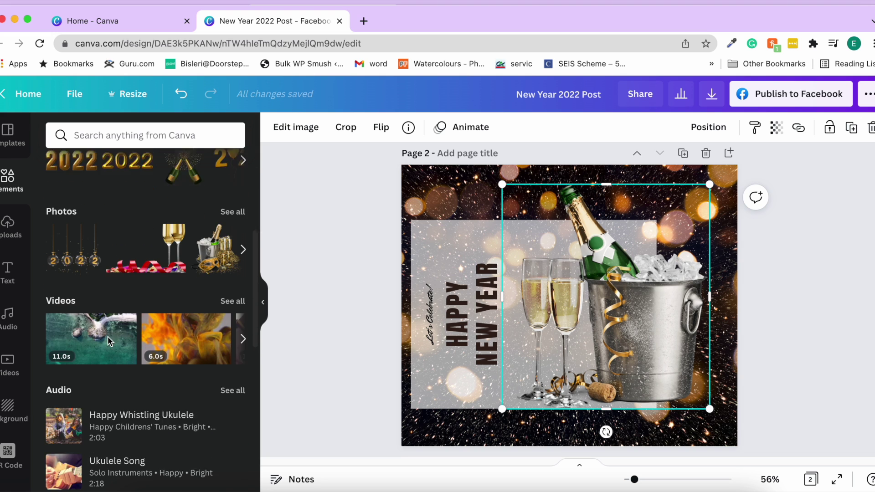
pyautogui.scroll(-2, 108, 336)
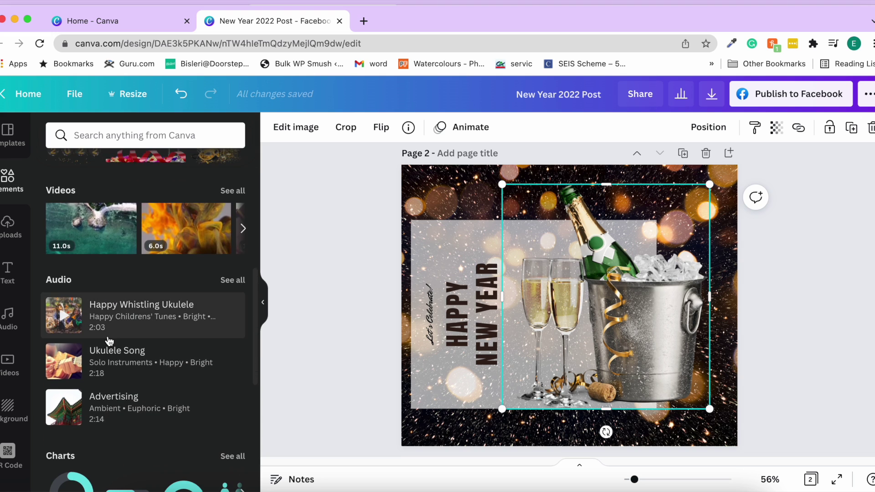
pyautogui.scroll(-1, 189, 327)
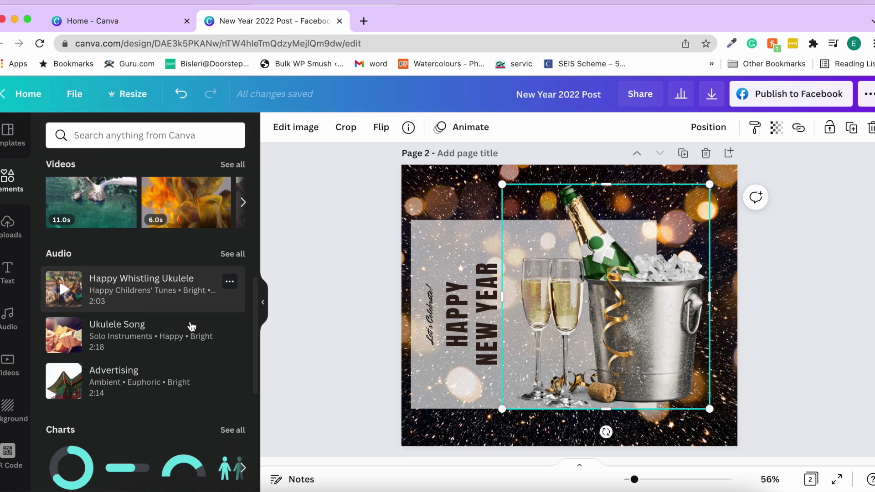
pyautogui.scroll(-5, 191, 326)
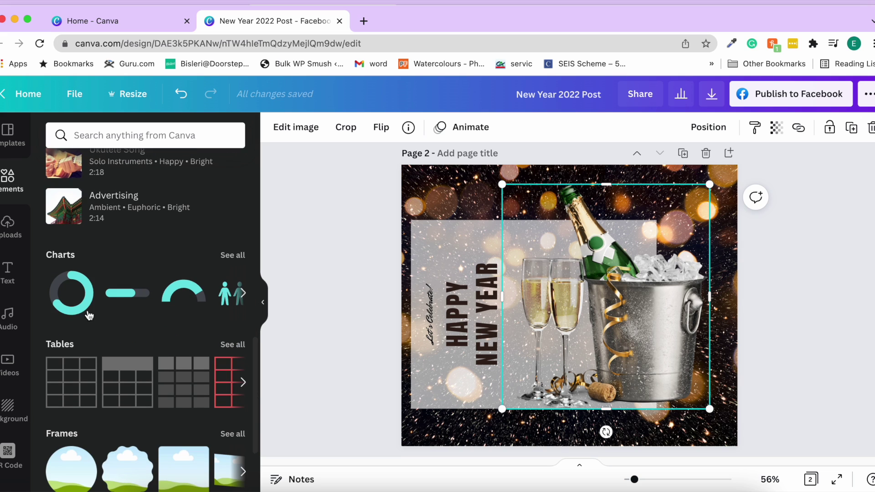
pyautogui.scroll(-2, 193, 328)
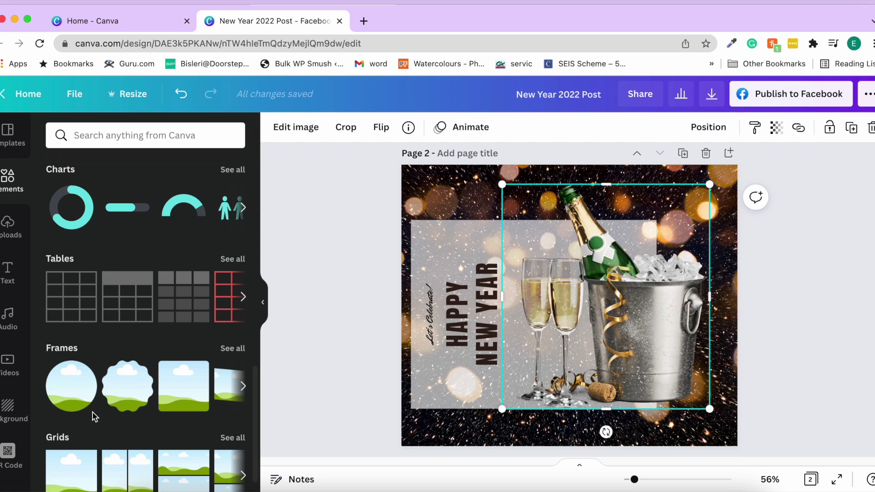
pyautogui.scroll(-1, 95, 416)
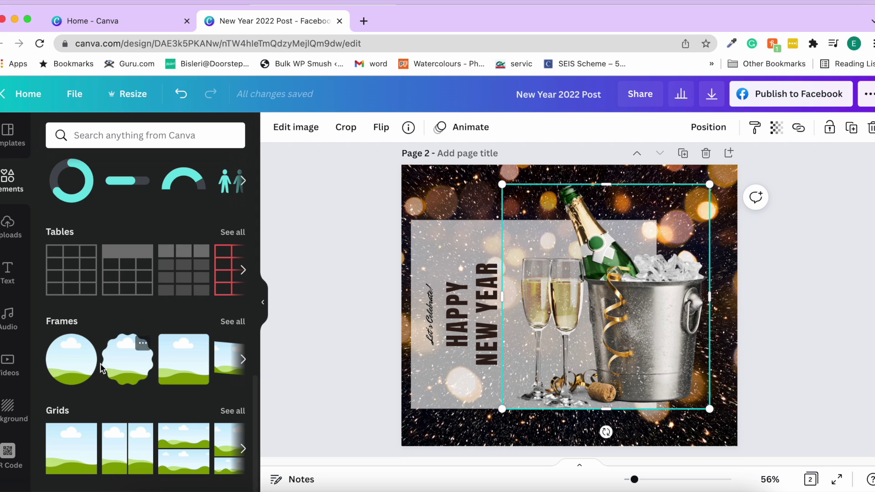
pyautogui.click(121, 365)
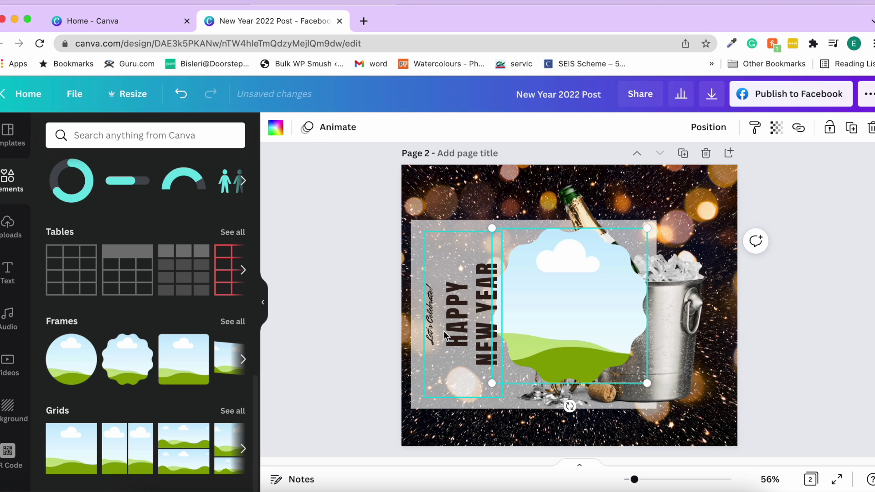
pyautogui.moveTo(525, 324); pyautogui.dragTo(487, 274)
pyautogui.moveTo(566, 325); pyautogui.dragTo(468, 405)
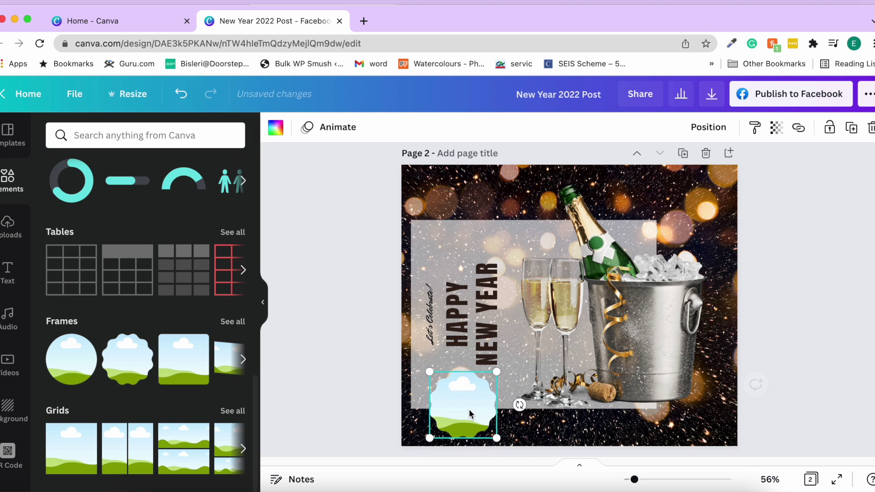
# Place the red-background uploaded portrait inside the scalloped frame and enlarge it slightly.
pyautogui.click(8, 226)
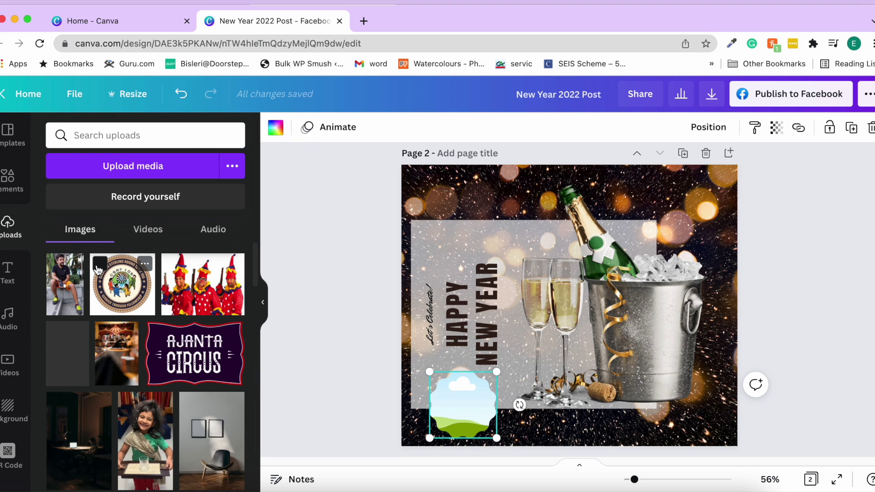
pyautogui.scroll(-15, 97, 269)
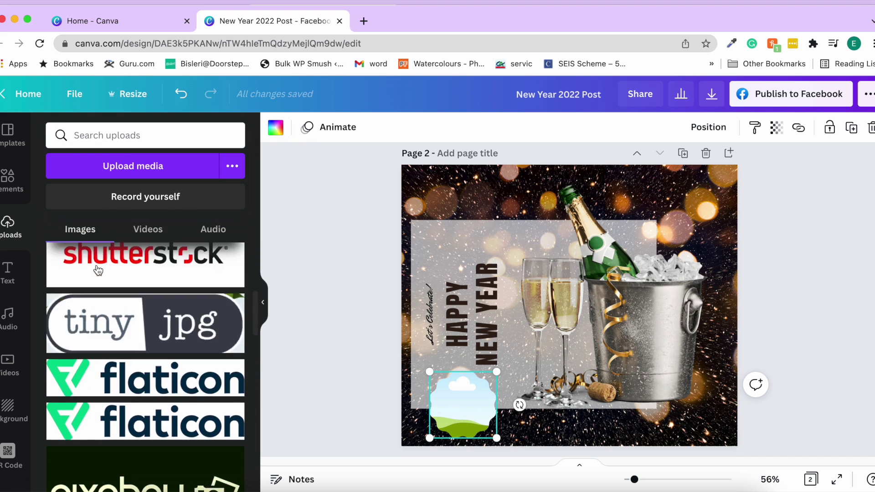
pyautogui.scroll(-5, 97, 269)
pyautogui.scroll(-5, 98, 270)
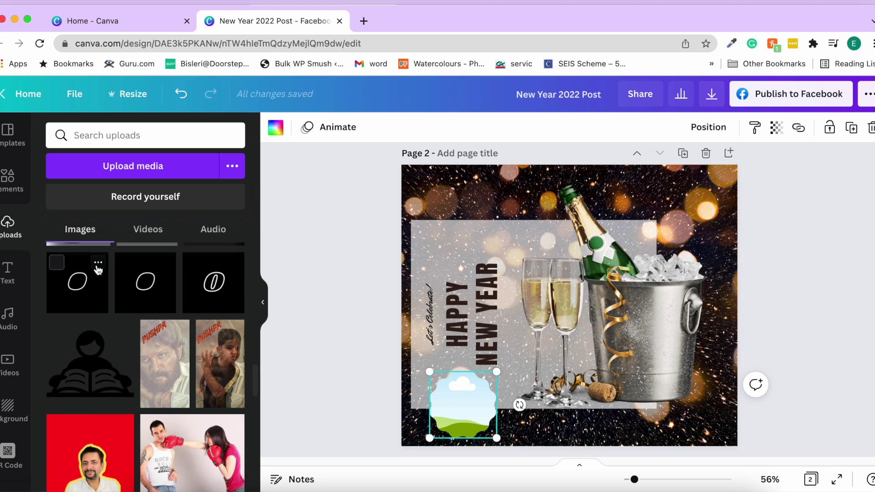
pyautogui.scroll(-1, 90, 342)
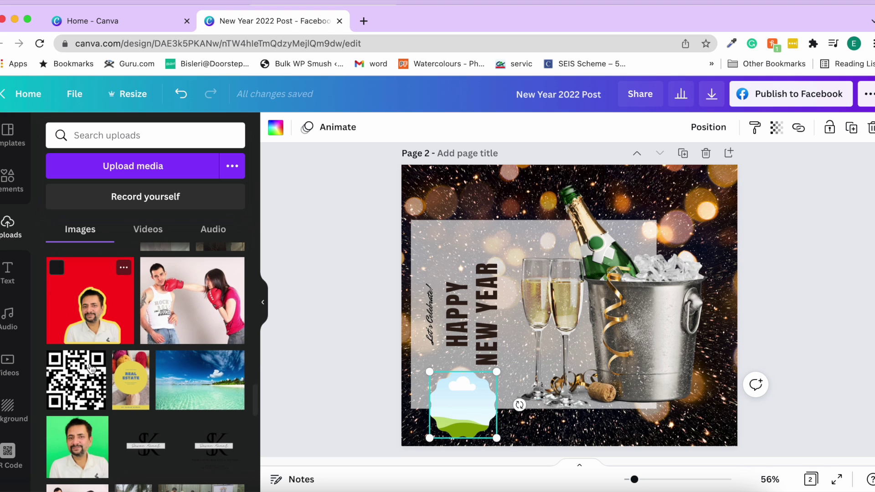
pyautogui.click(91, 337)
pyautogui.moveTo(562, 309); pyautogui.dragTo(446, 423)
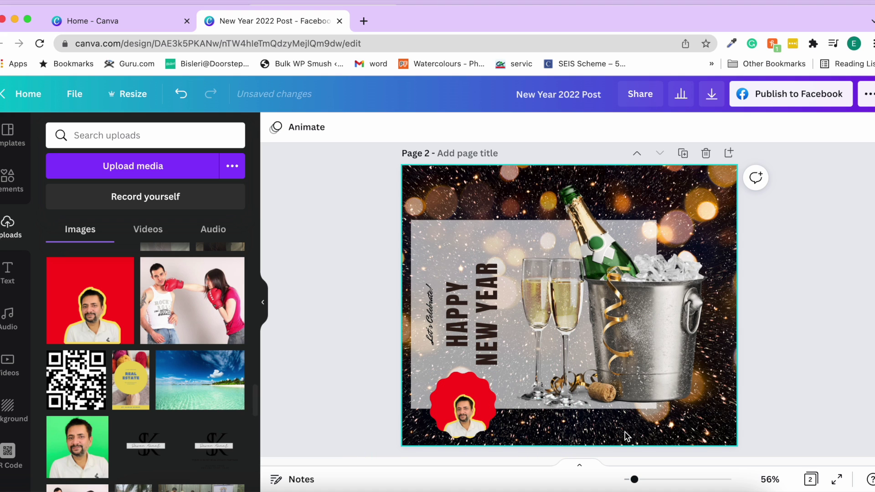
pyautogui.click(479, 413)
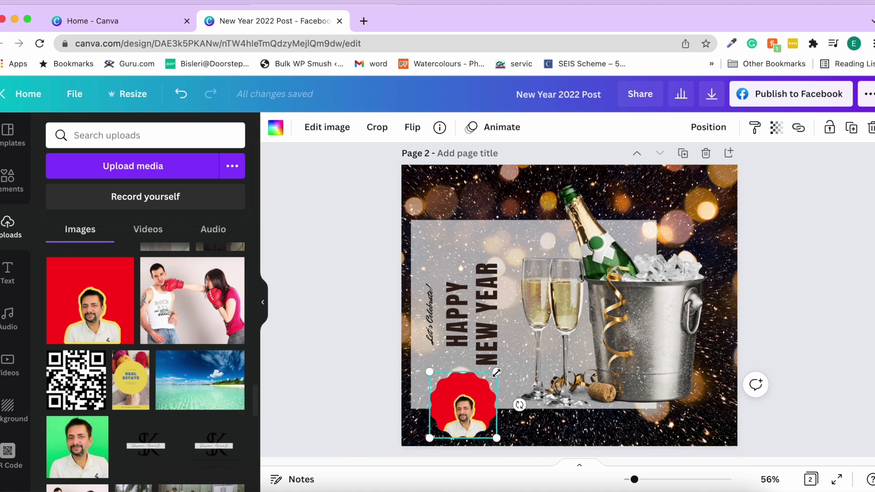
pyautogui.moveTo(496, 437); pyautogui.dragTo(514, 455)
pyautogui.moveTo(496, 396)
pyautogui.mouseDown()
pyautogui.moveTo(496, 377)
pyautogui.moveTo(494, 406)
pyautogui.mouseUp()
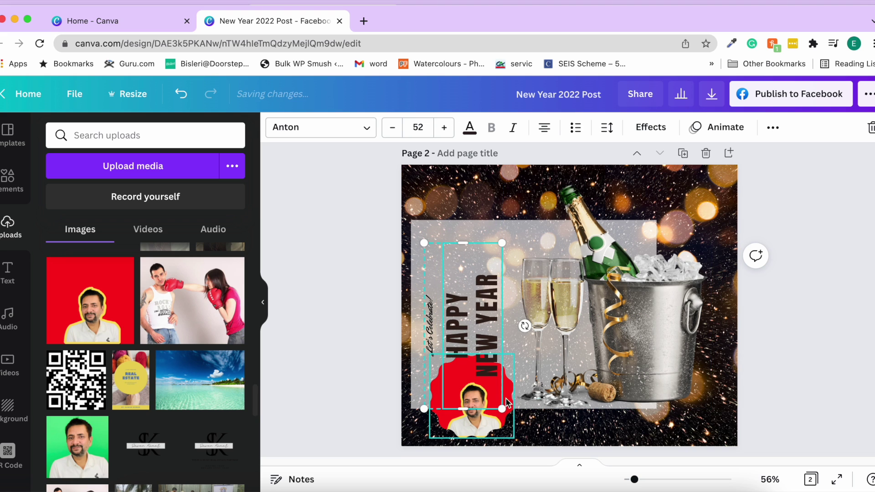
# Move the red portrait badge to the card's top-left and shrink it to 191 px square.
pyautogui.click(537, 396)
pyautogui.moveTo(461, 434); pyautogui.dragTo(443, 299)
pyautogui.moveTo(496, 305); pyautogui.dragTo(479, 289)
pyautogui.click(531, 319)
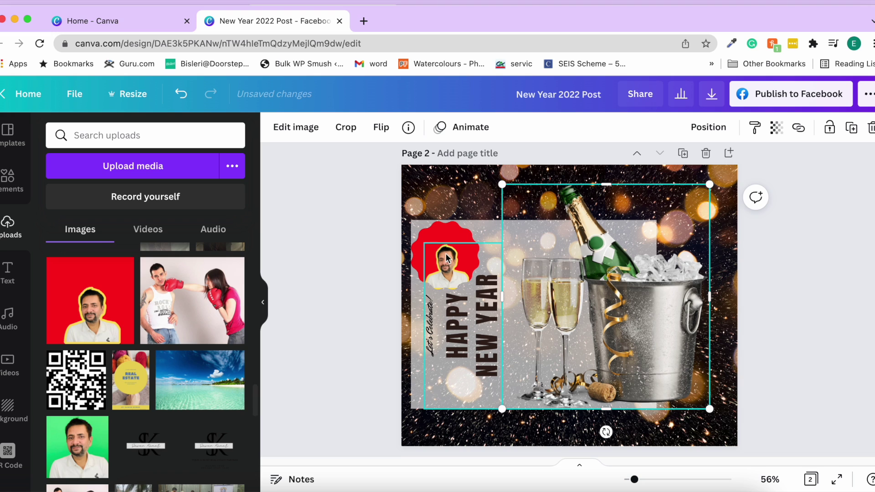
pyautogui.click(8, 180)
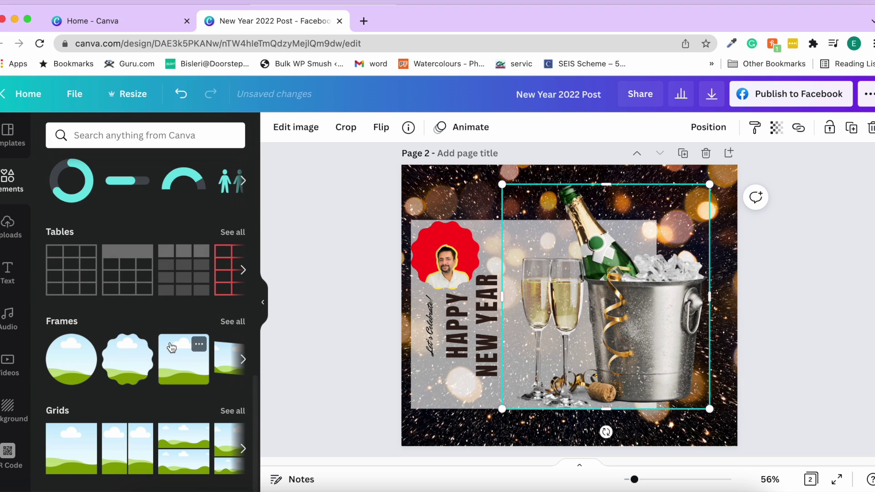
# Add a rounded frame and delete the scalloped badge along with its portrait.
pyautogui.click(243, 361)
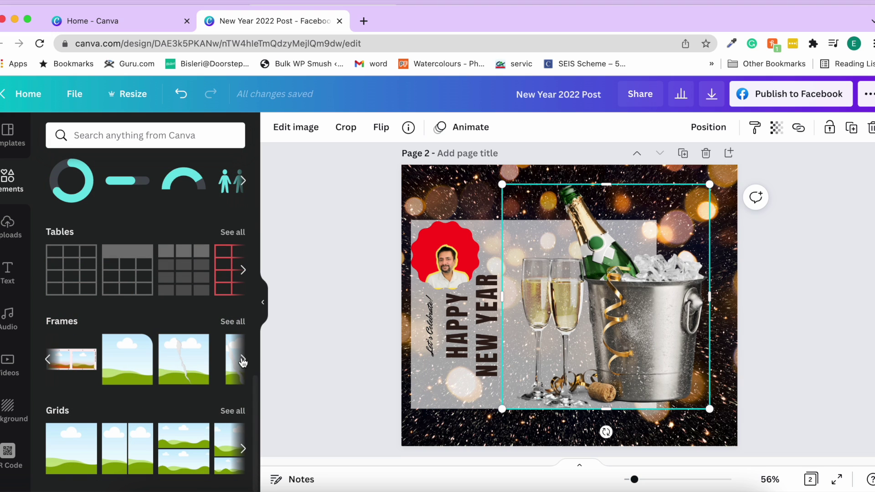
pyautogui.click(47, 360)
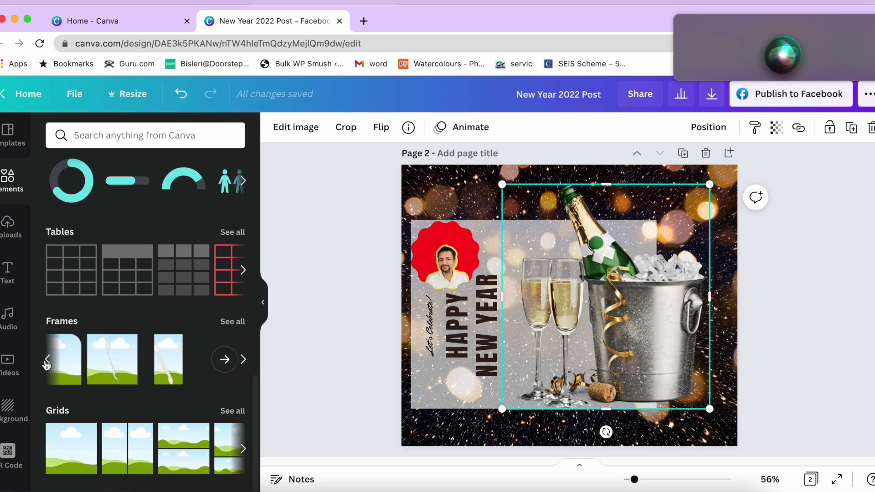
pyautogui.click(139, 344)
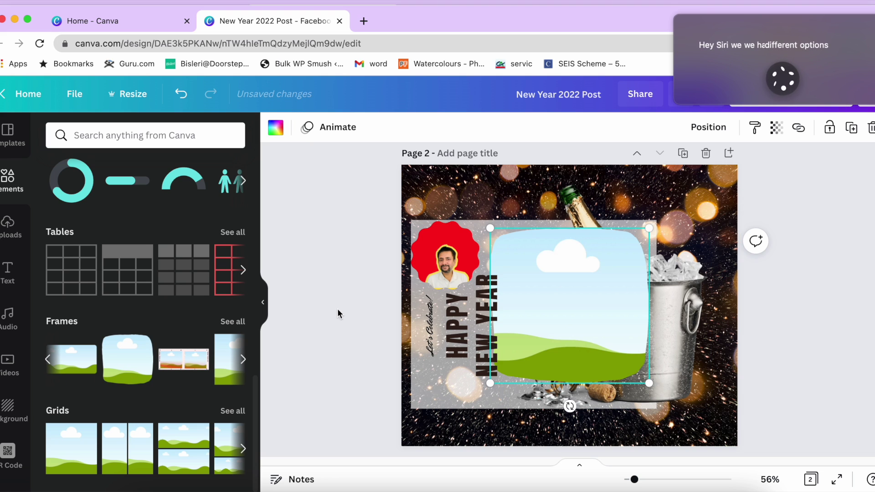
pyautogui.click(432, 259)
pyautogui.click(440, 237)
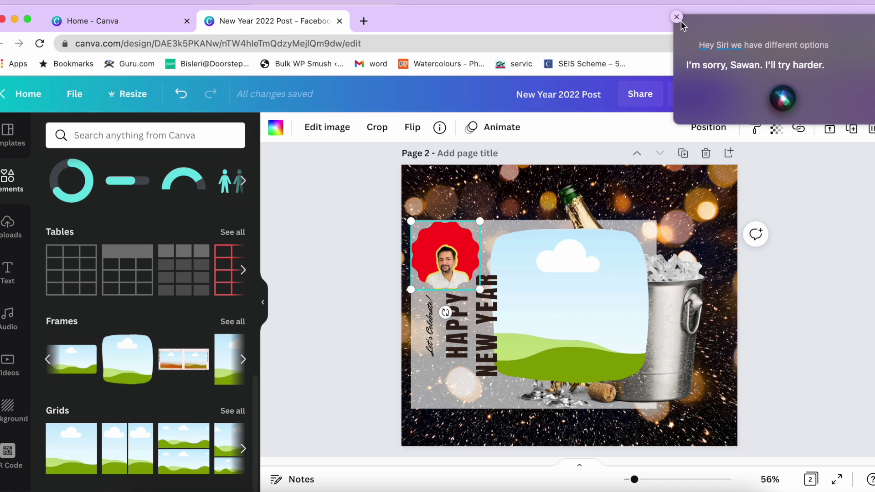
pyautogui.press('Delete')
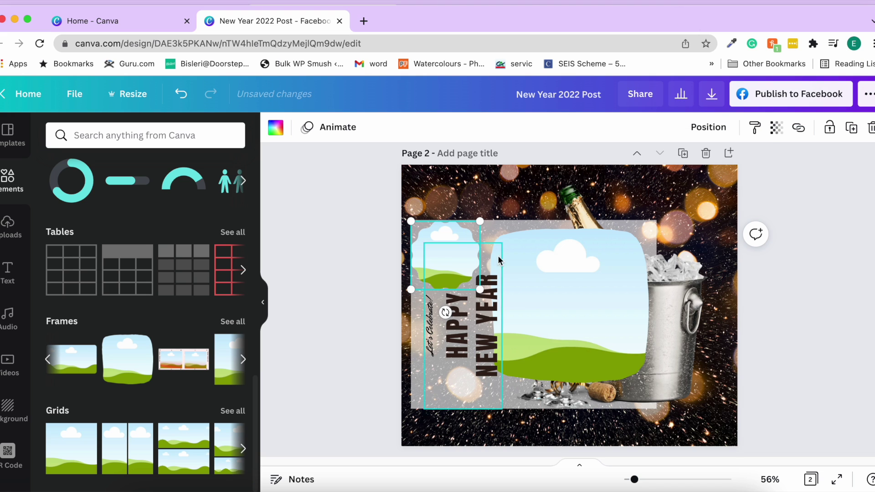
pyautogui.click(444, 254)
pyautogui.click(453, 192)
pyautogui.click(445, 230)
pyautogui.press('Delete')
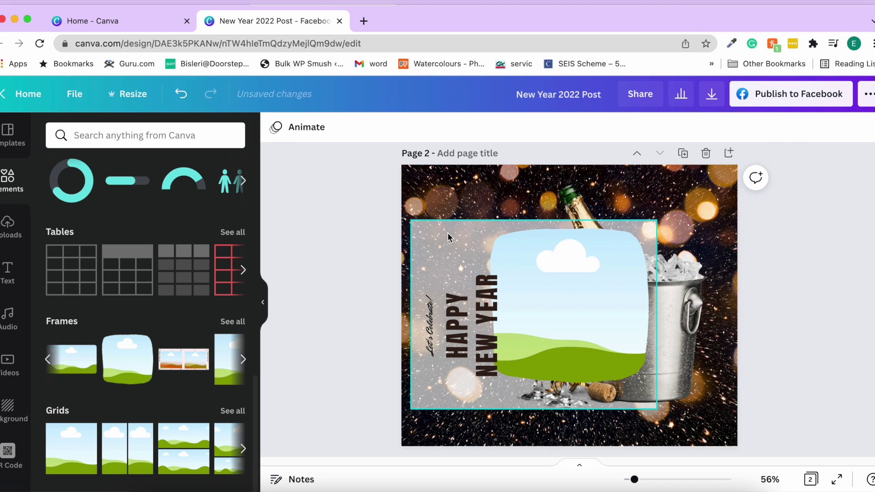
# Resize the rounded frame at the card's top-left and fill it with the red-background portrait.
pyautogui.moveTo(569, 305); pyautogui.dragTo(488, 305)
pyautogui.moveTo(566, 381); pyautogui.dragTo(476, 283)
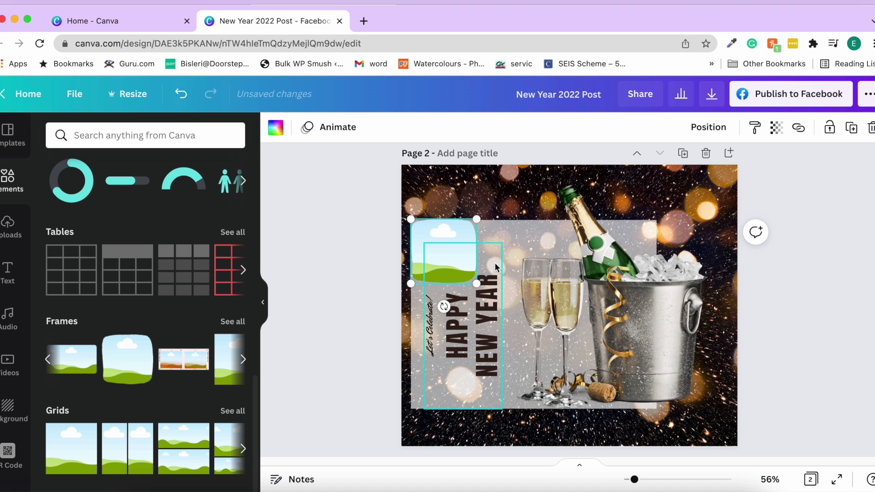
pyautogui.click(9, 230)
pyautogui.click(100, 296)
pyautogui.moveTo(578, 288); pyautogui.dragTo(447, 235)
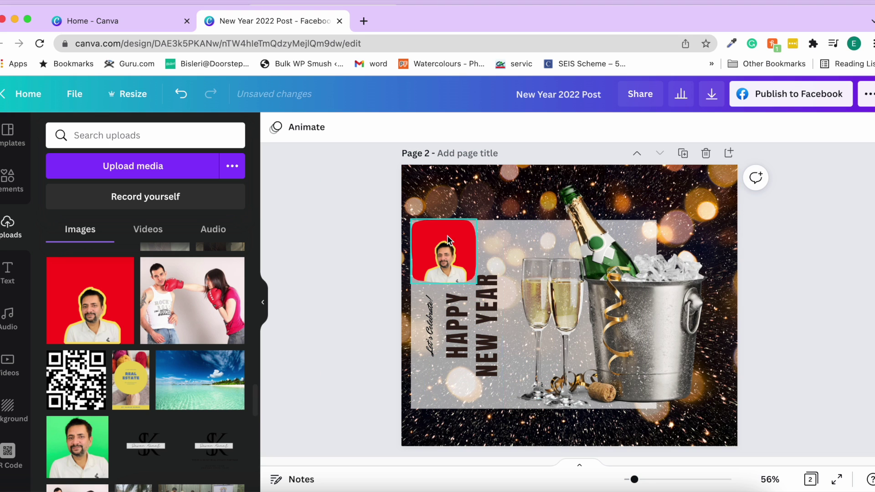
pyautogui.click(458, 253)
pyautogui.click(405, 247)
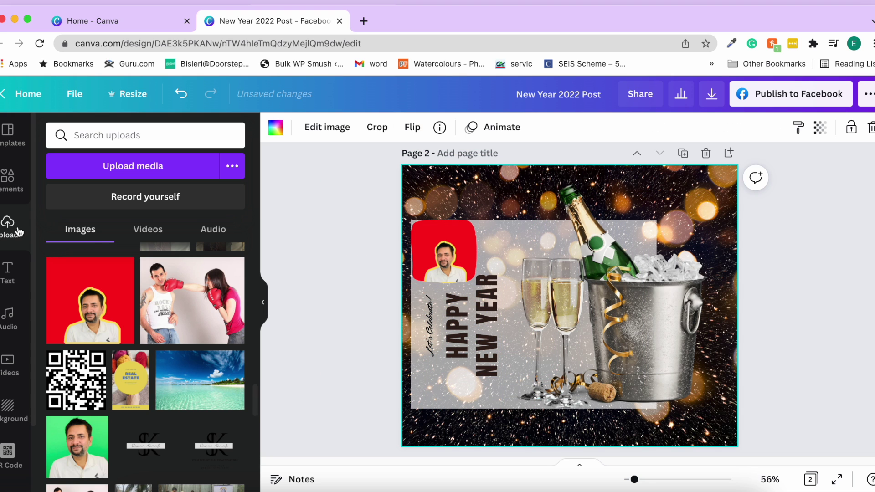
pyautogui.click(8, 180)
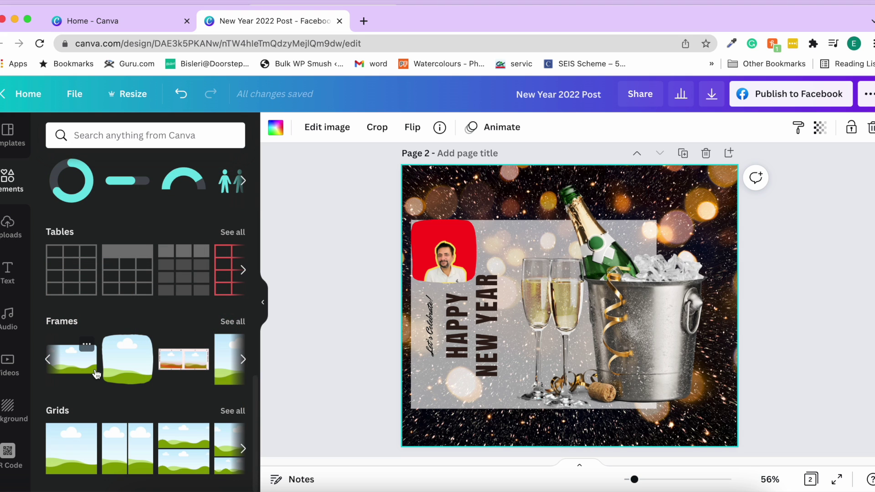
# Search Elements for 'icons' and place a small green battery icon in the top-right corner.
pyautogui.scroll(10, 118, 393)
pyautogui.click(121, 135)
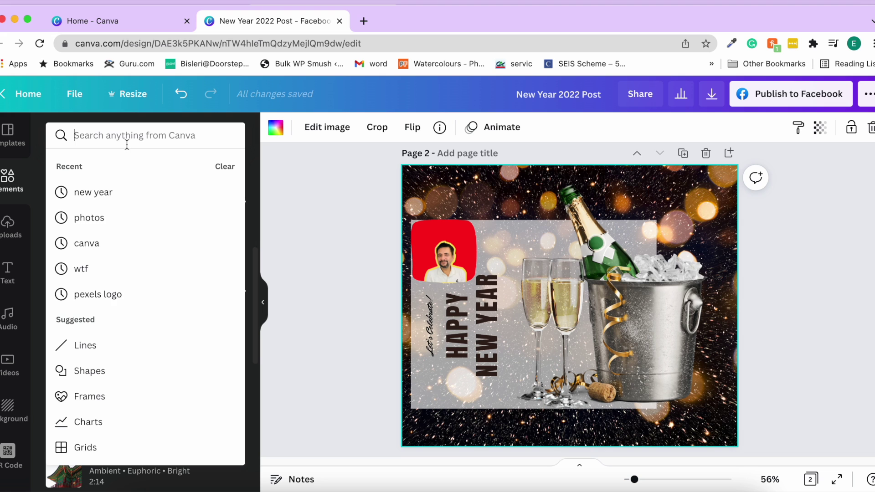
pyautogui.write('icons')
pyautogui.press('Return')
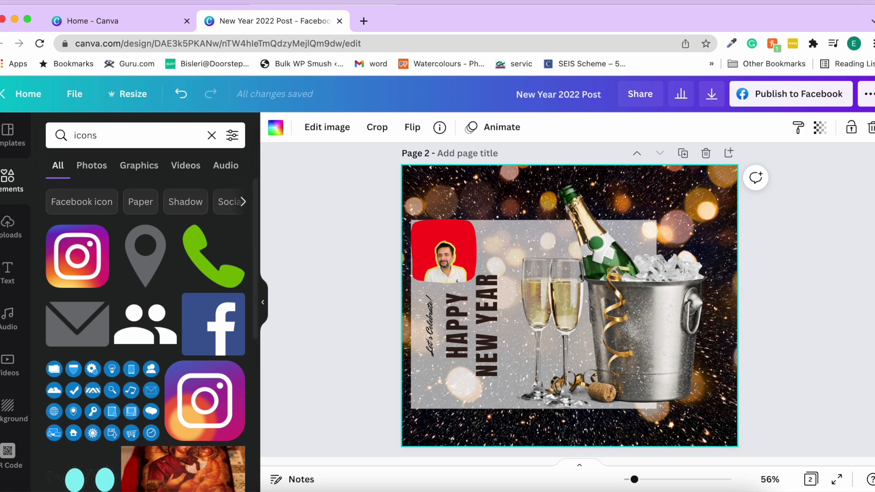
pyautogui.scroll(-5, 177, 291)
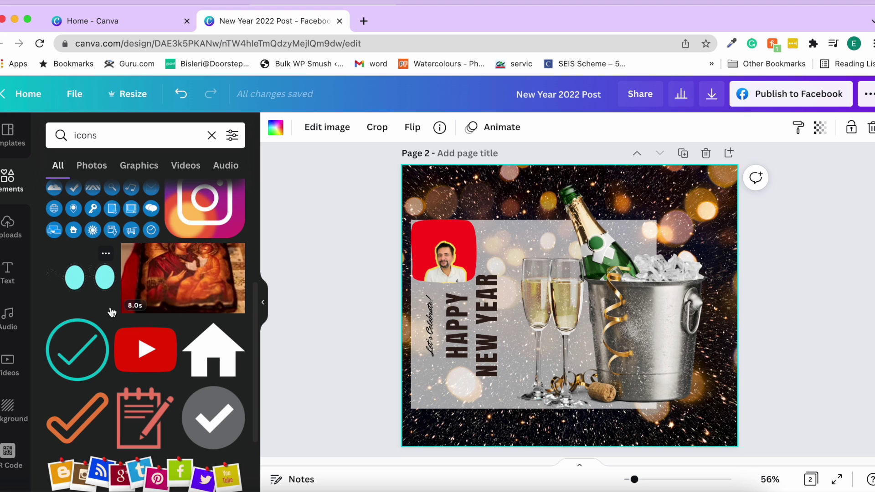
pyautogui.scroll(-12, 112, 312)
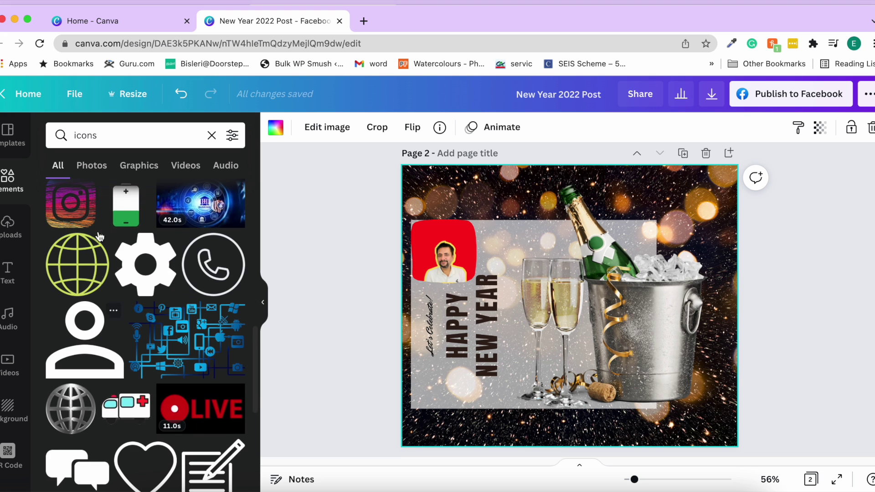
pyautogui.click(125, 205)
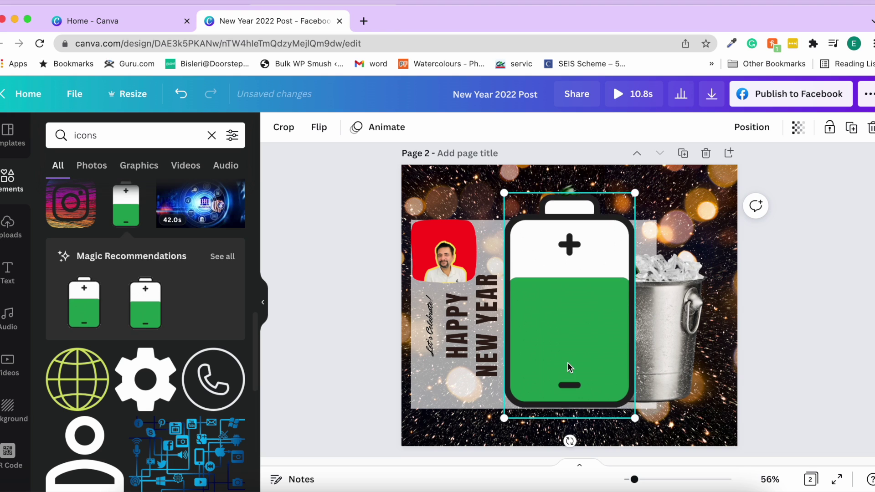
pyautogui.moveTo(504, 417); pyautogui.dragTo(712, 201)
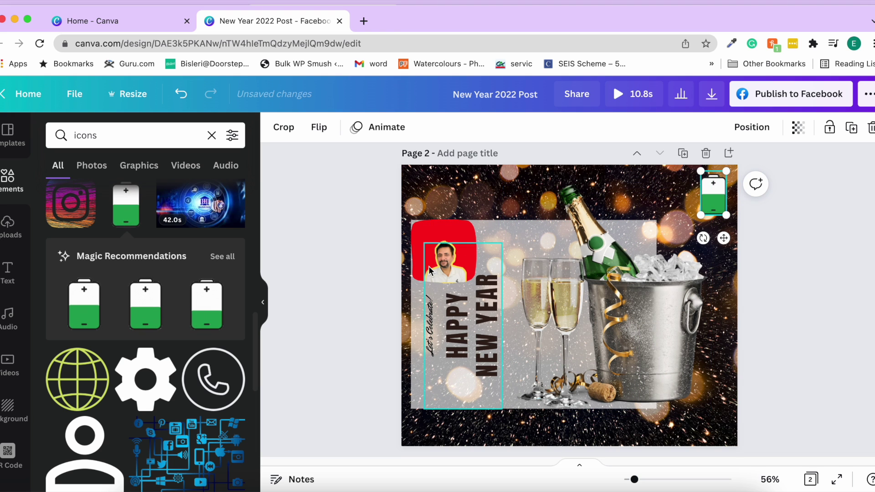
pyautogui.scroll(-15, 91, 410)
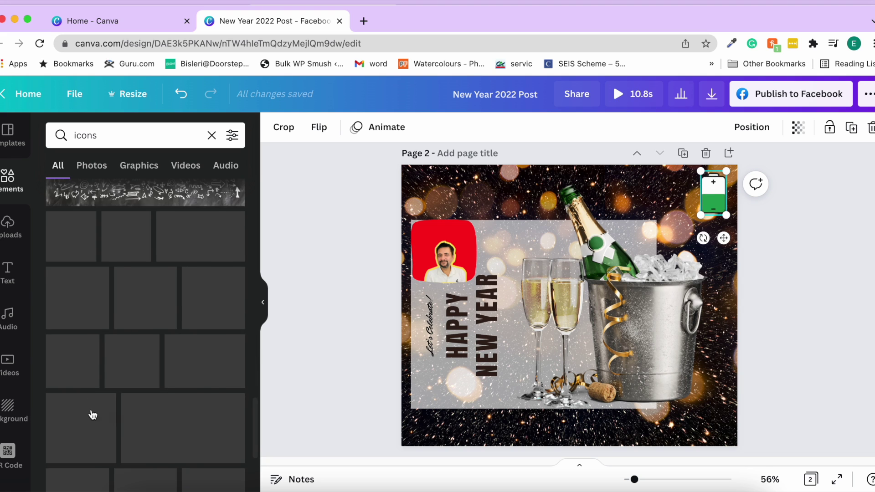
pyautogui.click(9, 227)
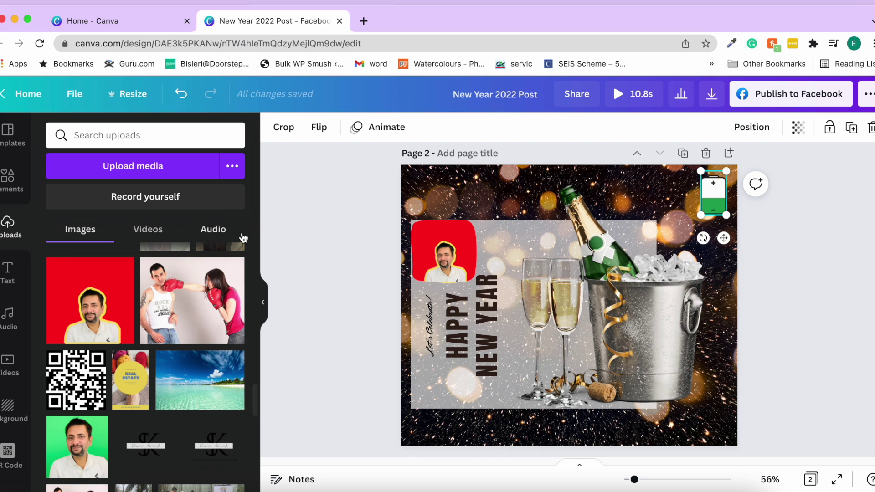
# Clear the 'happy new year' text search, then browse the Audio and Videos libraries.
pyautogui.click(8, 272)
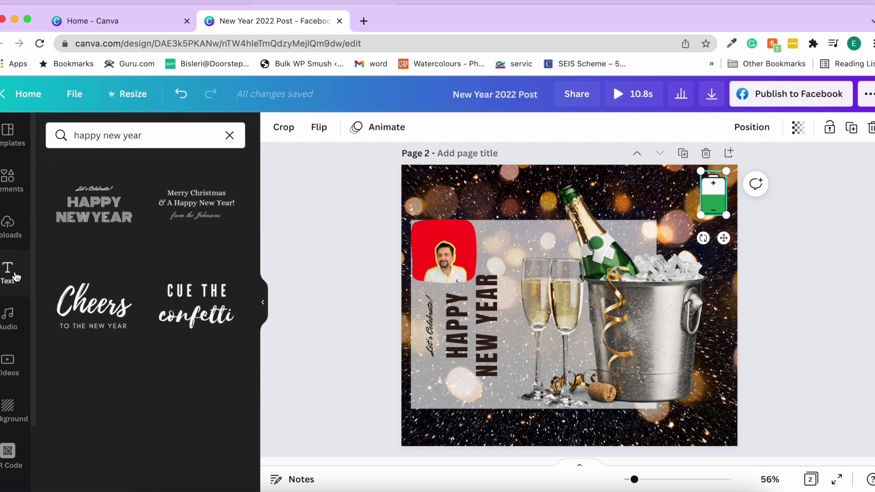
pyautogui.click(229, 136)
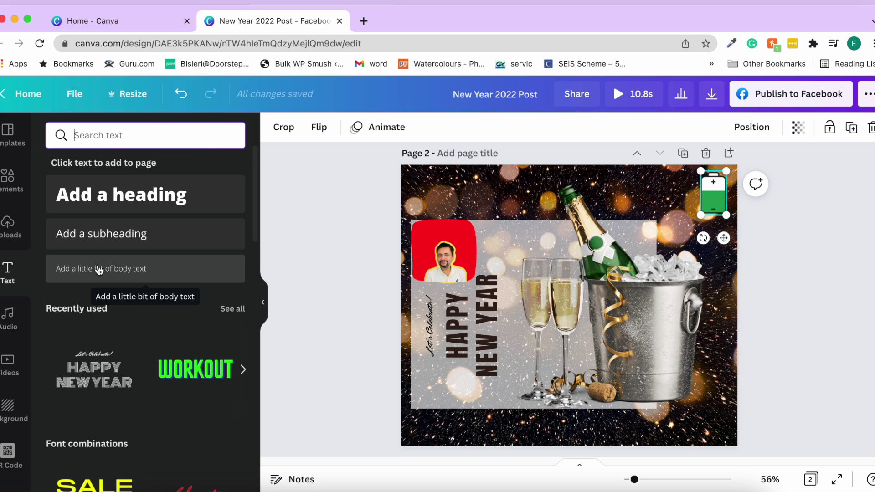
pyautogui.click(8, 317)
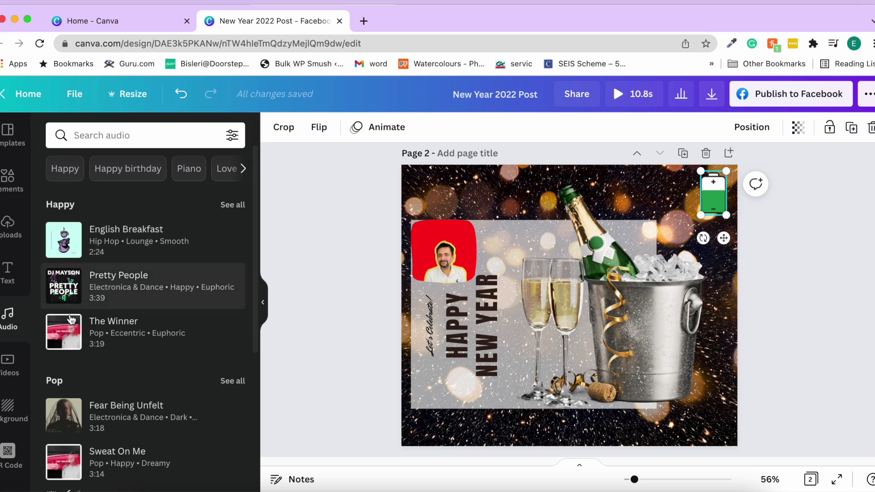
pyautogui.scroll(-8, 191, 273)
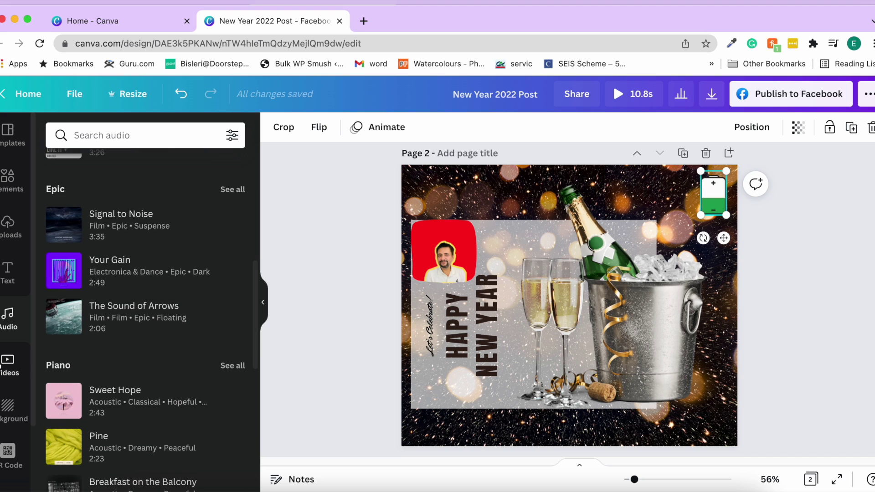
pyautogui.click(5, 363)
pyautogui.scroll(-2, 0, 366)
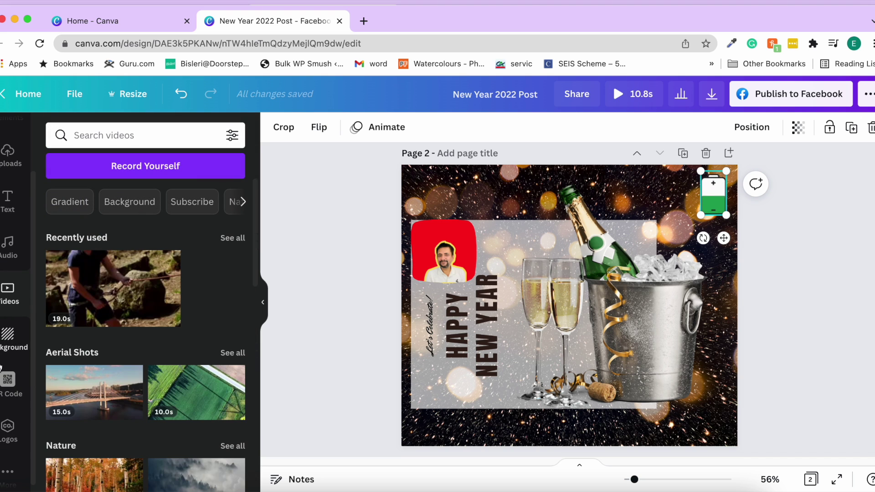
# Open the Backgrounds library, select the bokeh background, and scroll through the background collections.
pyautogui.click(16, 341)
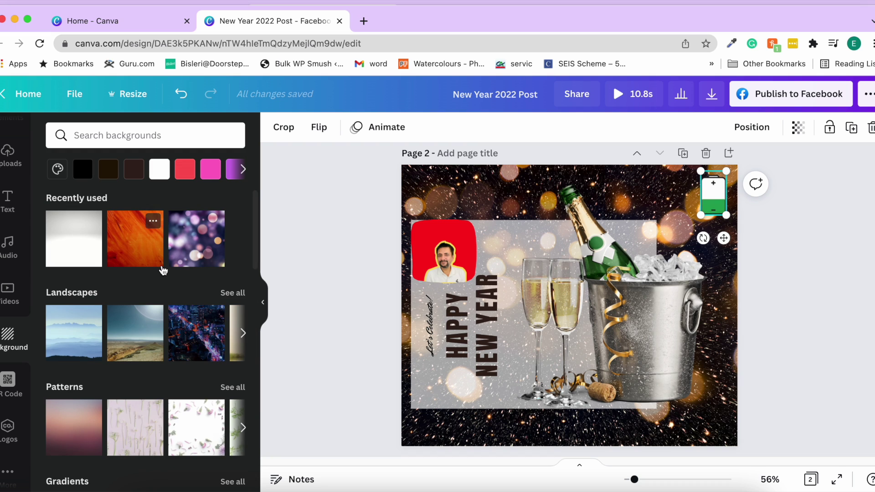
pyautogui.click(458, 182)
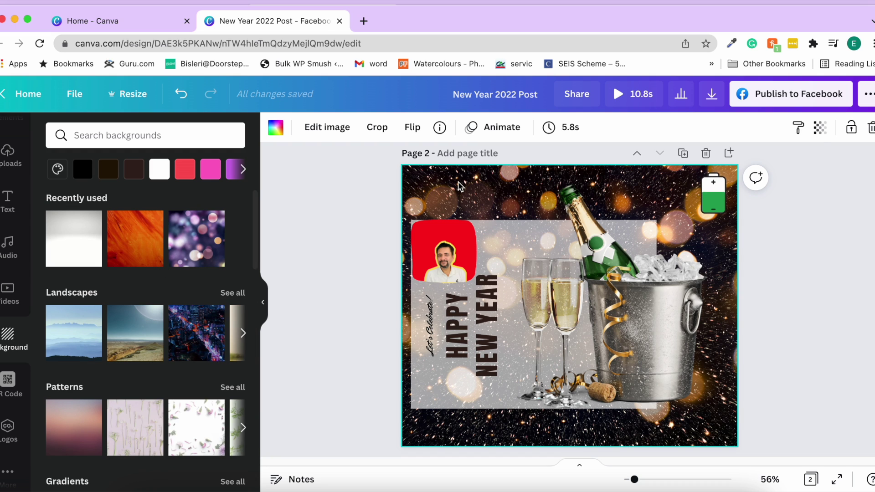
pyautogui.scroll(-2, 148, 242)
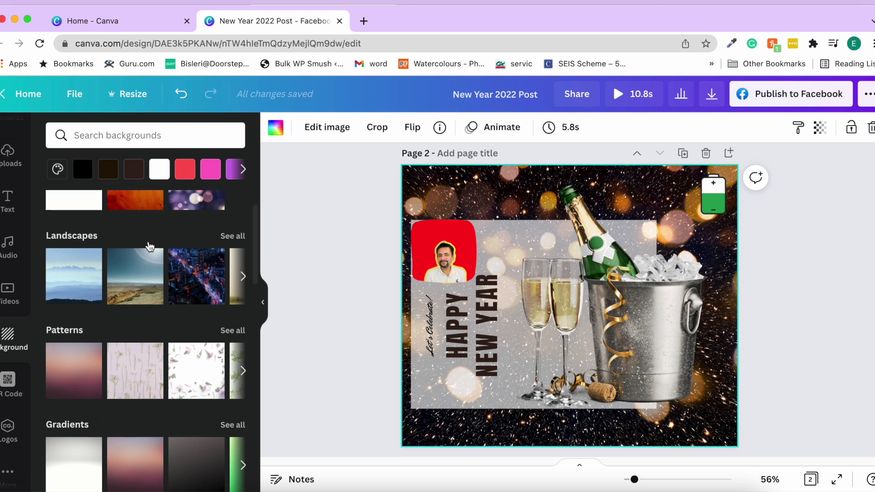
pyautogui.scroll(-3, 149, 242)
pyautogui.scroll(-3, 121, 346)
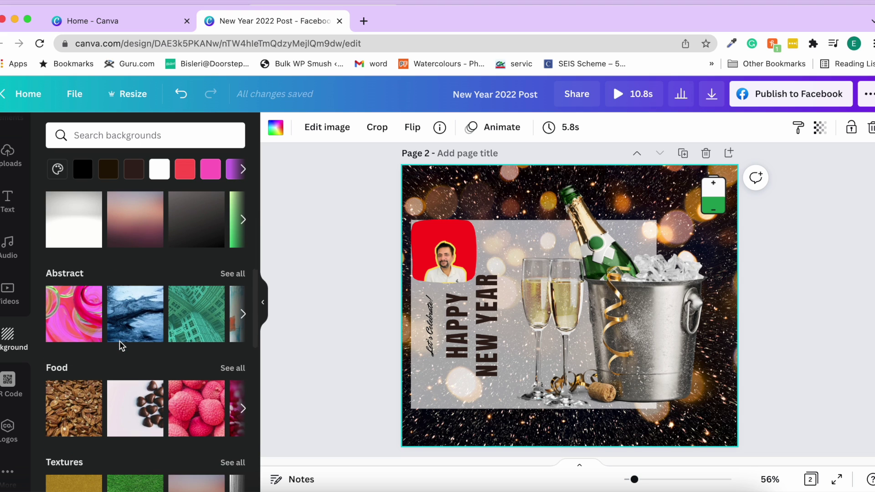
pyautogui.scroll(-3, 119, 344)
pyautogui.scroll(-10, 120, 344)
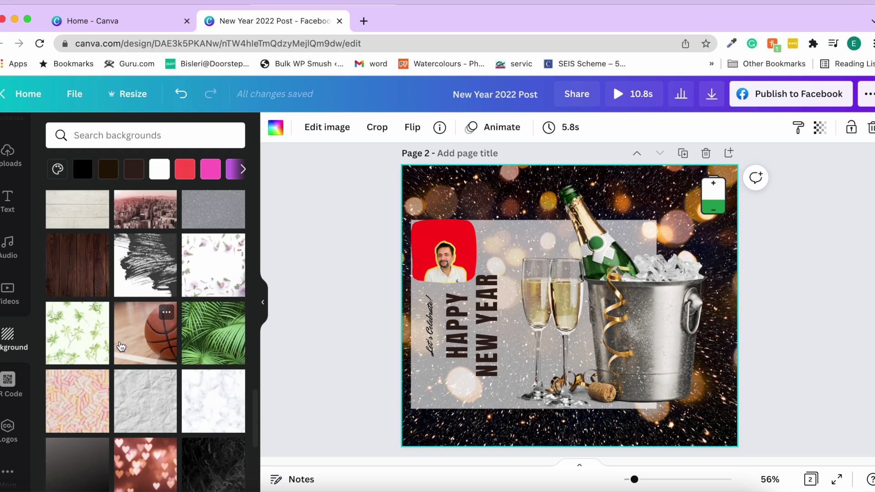
pyautogui.scroll(-1, 34, 326)
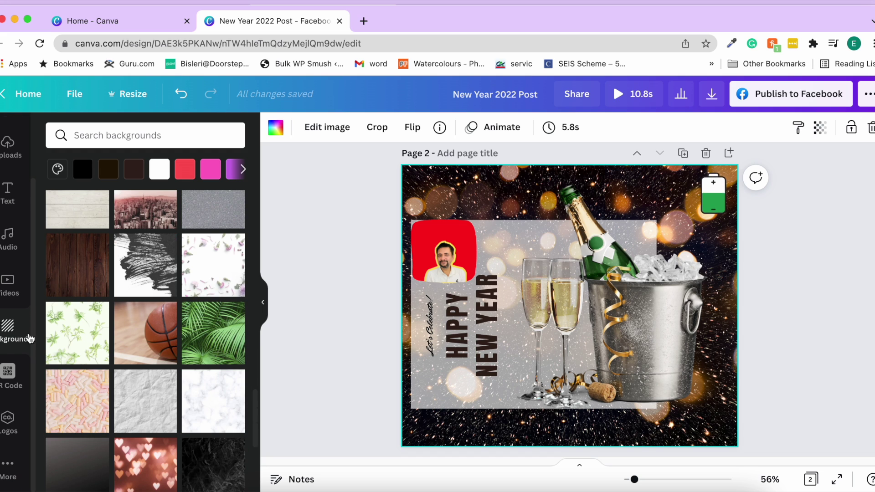